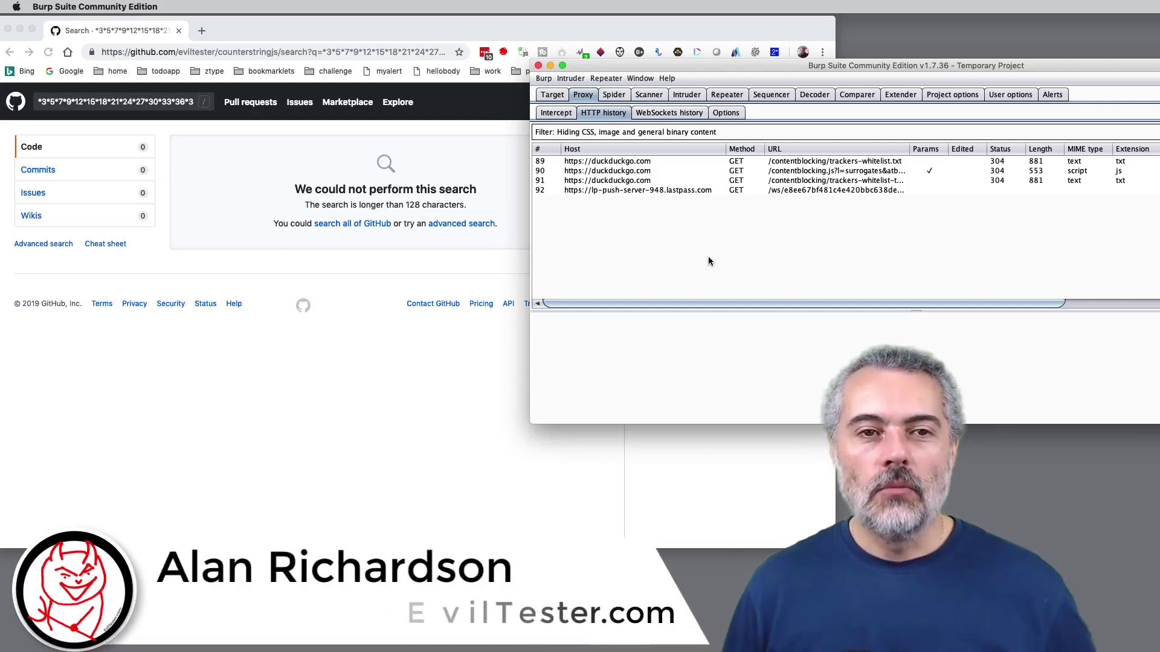
Bring the failed GitHub search page forward and delete the long counterstring query from the search box.
click(473, 35)
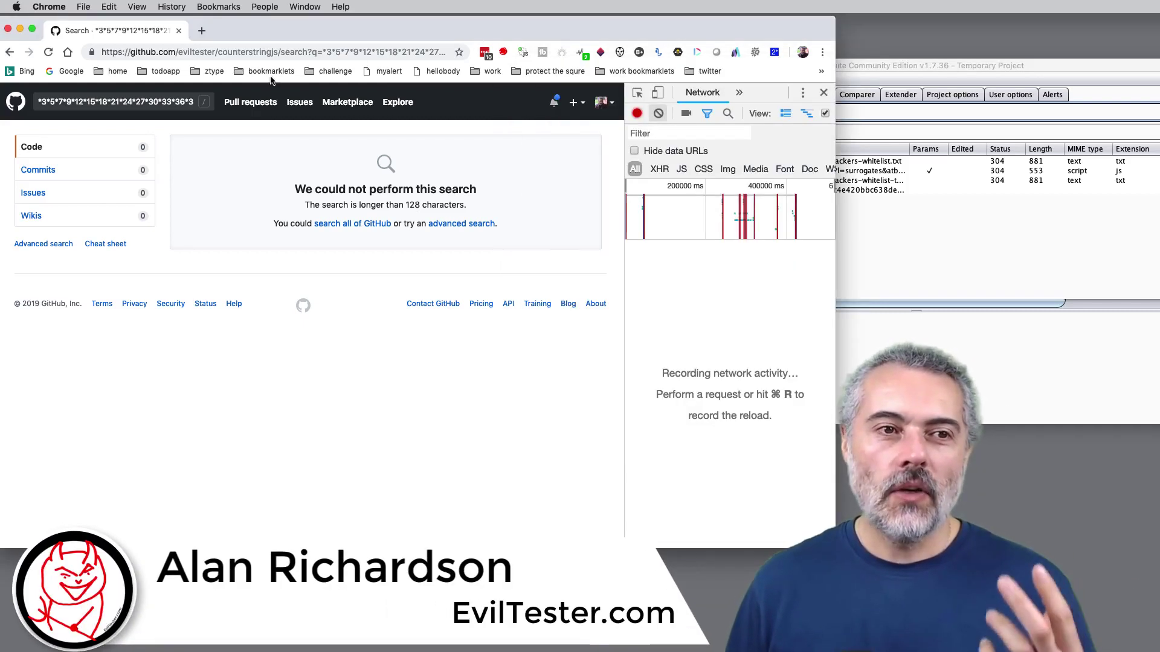
click(186, 99)
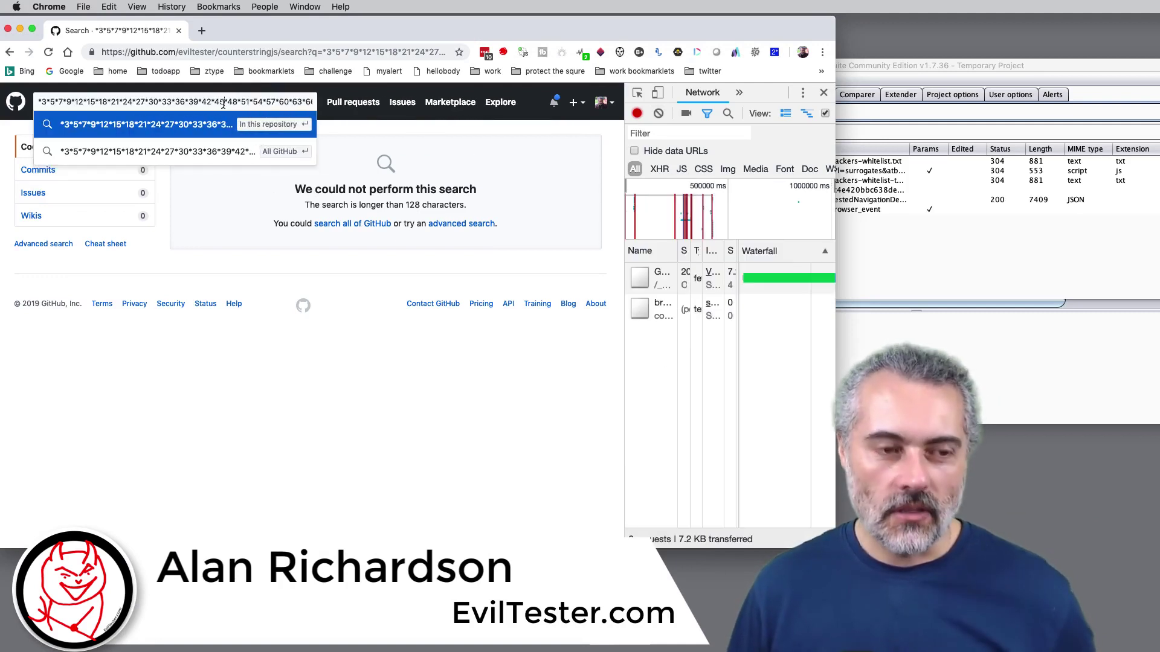
key(End)
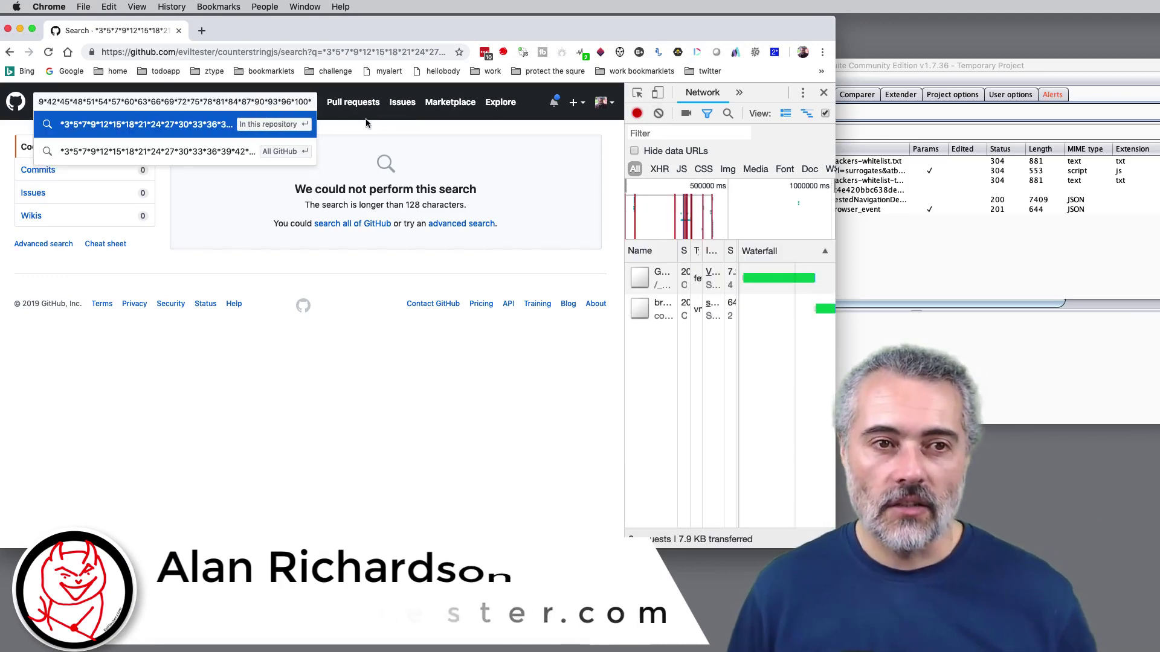
click(383, 160)
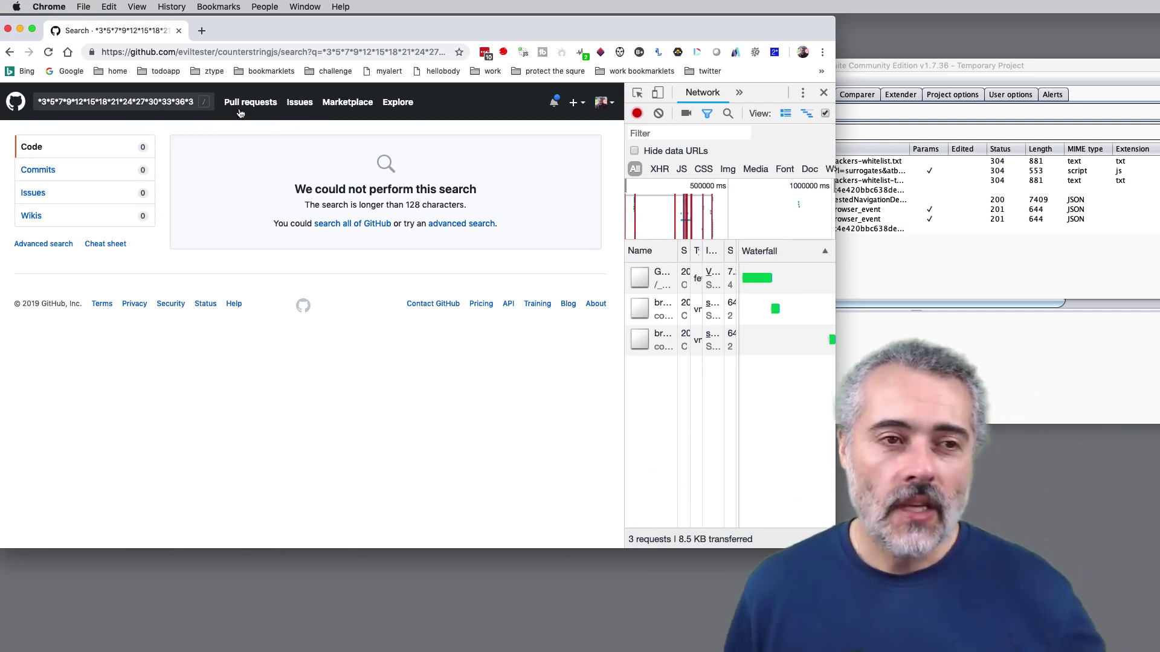
click(186, 103)
key(super+a)
key(BackSpace)
click(335, 135)
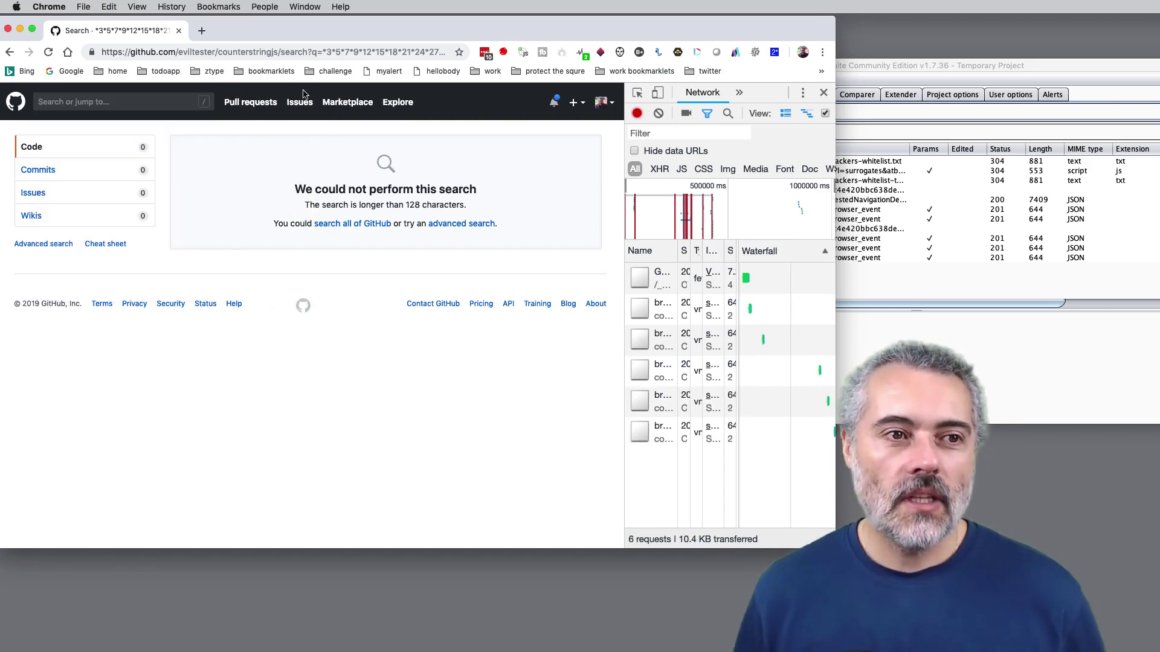
Generate a 100-character counterstring in the search box, search this repository with it, and reselect the query.
right_click(141, 100)
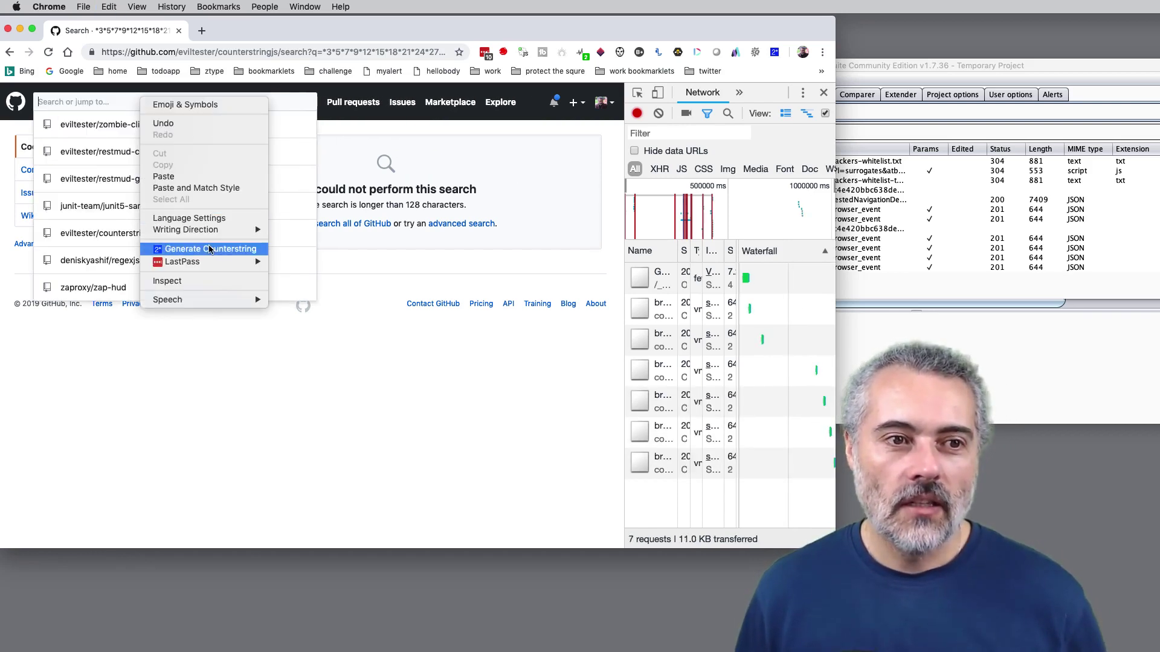
click(229, 248)
click(518, 149)
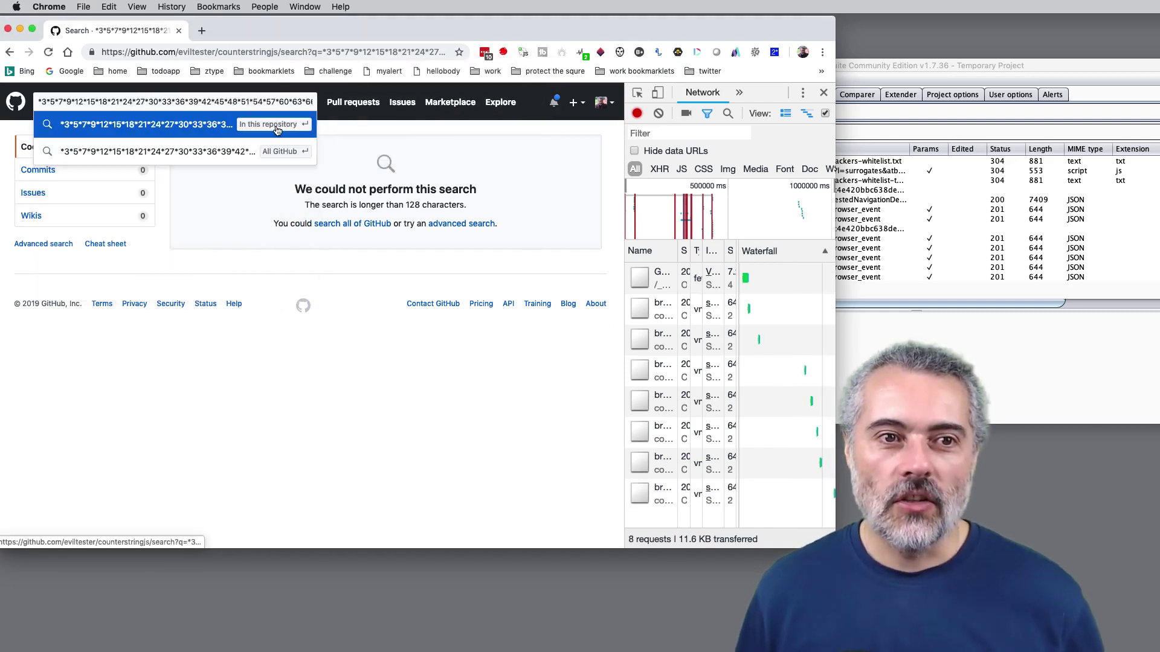
click(277, 130)
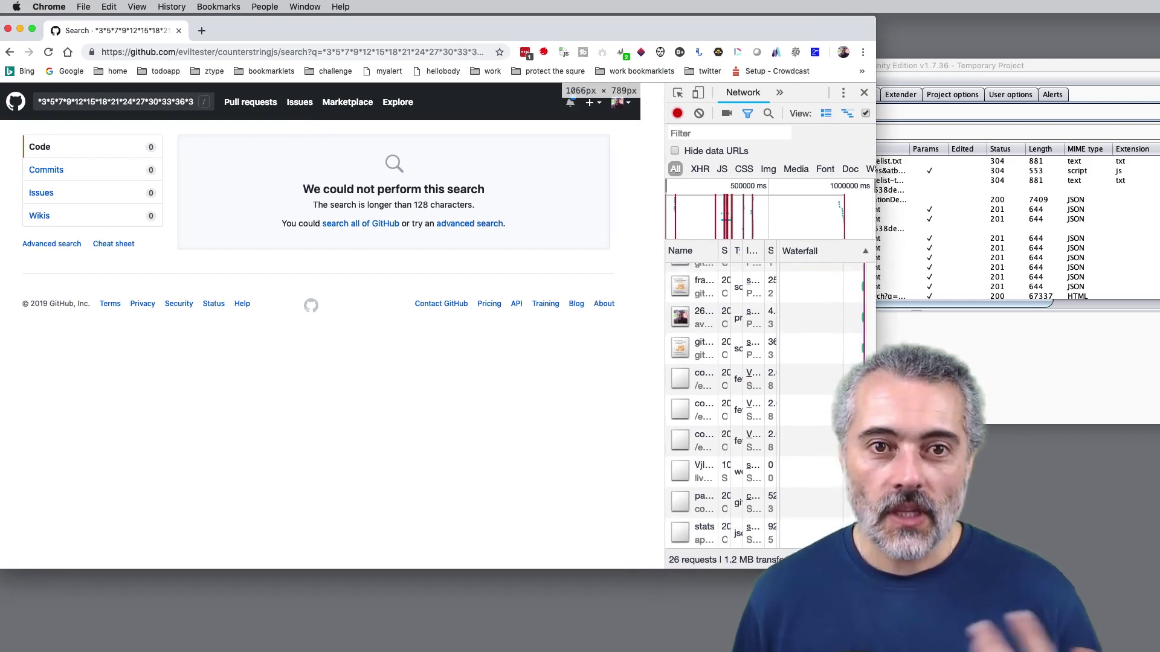
click(125, 102)
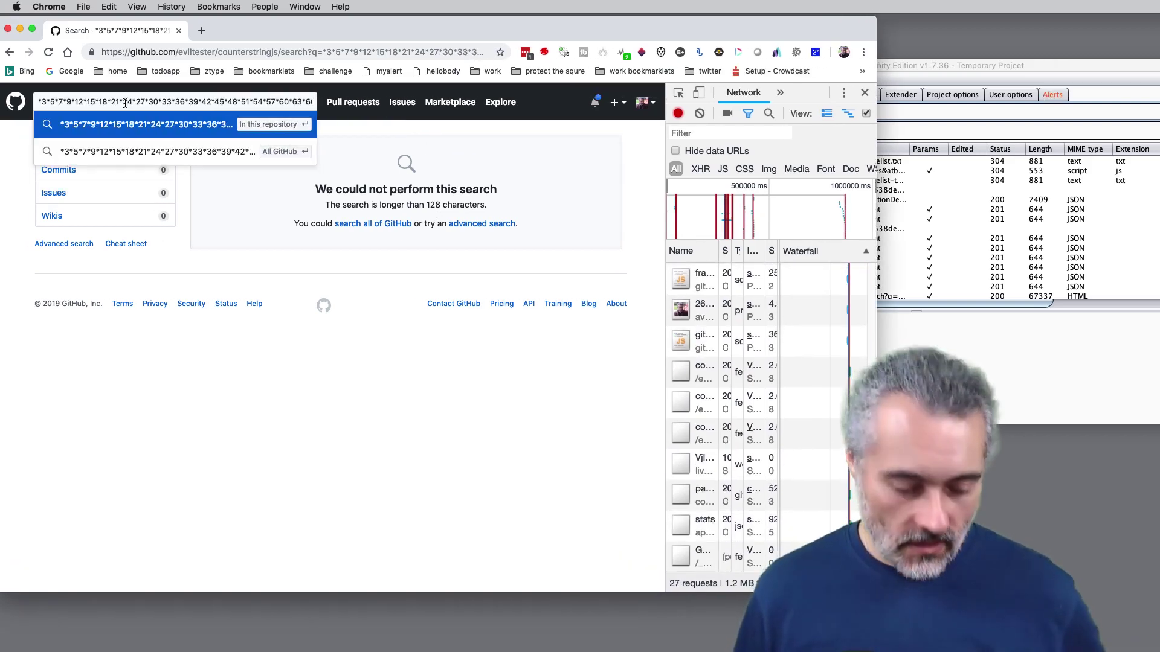
key(super+a)
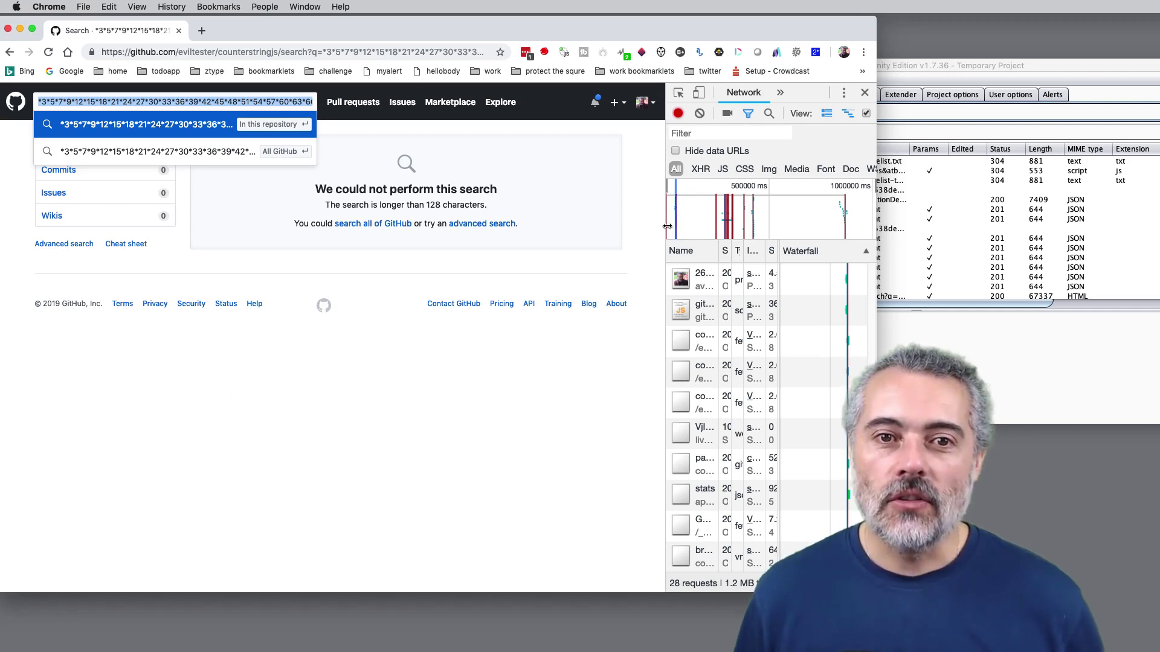
Widen DevTools and check in the Console that the pasted counterstring's .length is 100.
drag(666, 230, 664, 230)
drag(431, 227, 430, 228)
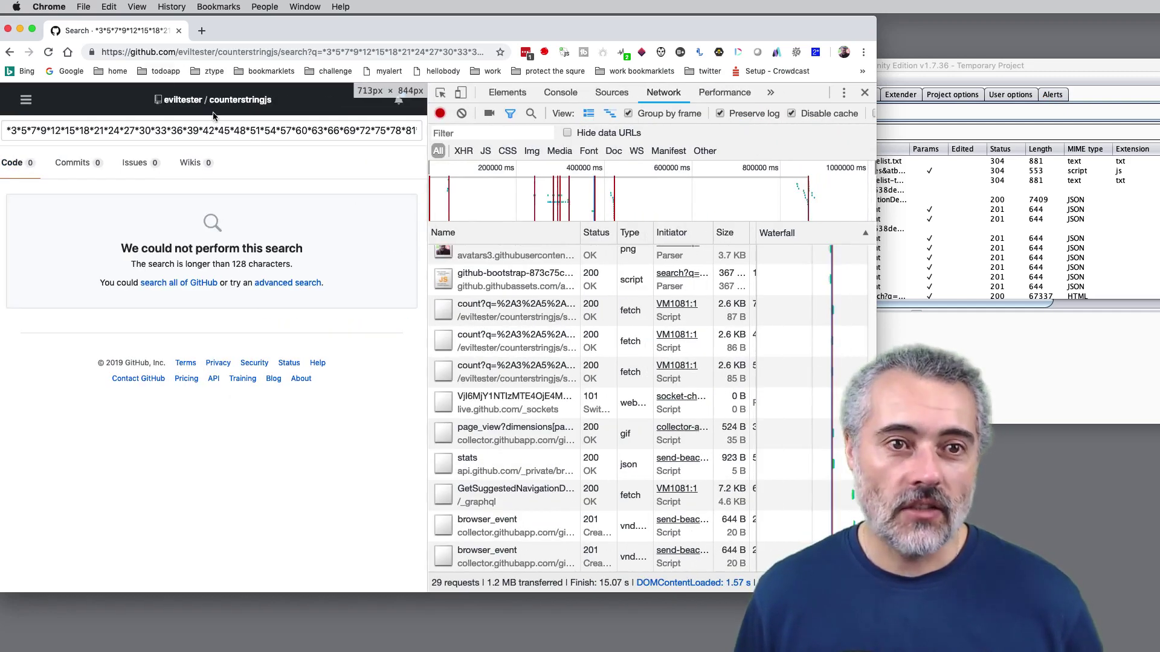
click(560, 94)
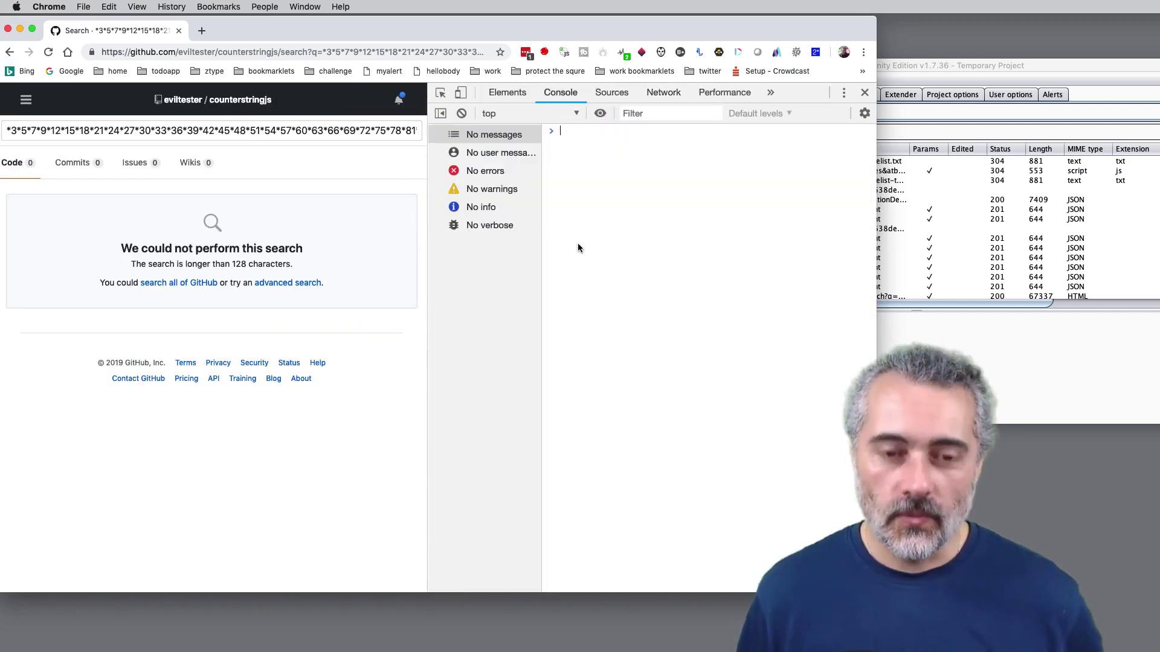
text(")
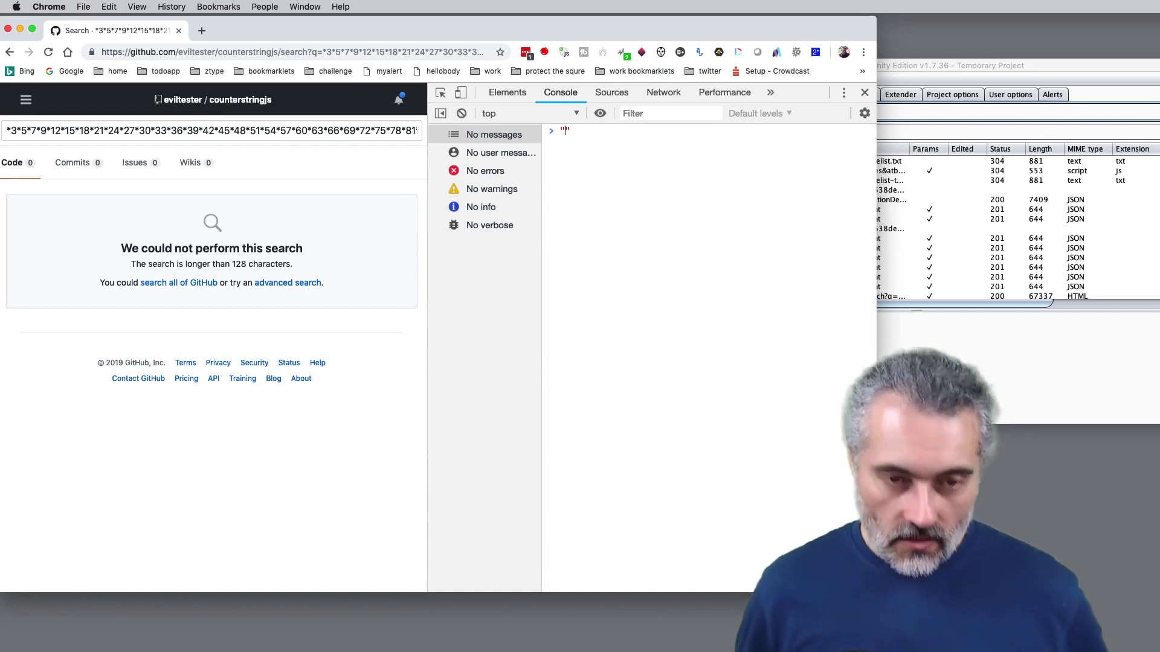
text(*3*5*7*9*12*15*18*21*24*27*30*33*36*39*42*45*48*51*54*57*60*63*66*69*72*75*78*81*84*87*90*93*96*100*)
text(.length)
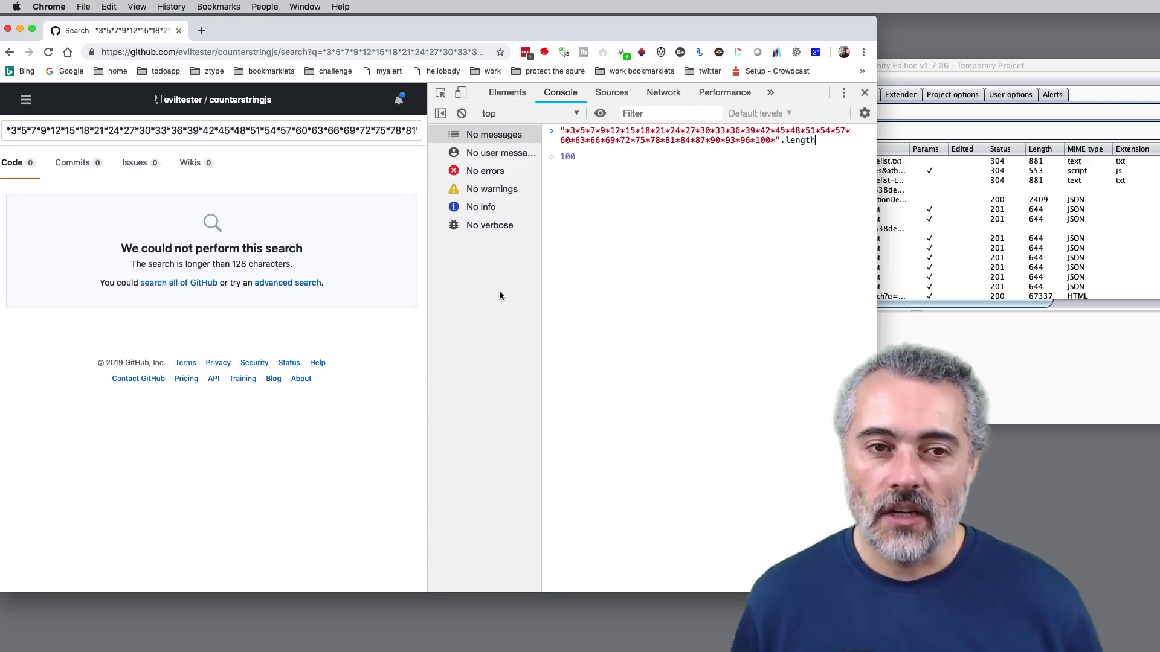
drag(429, 294, 592, 284)
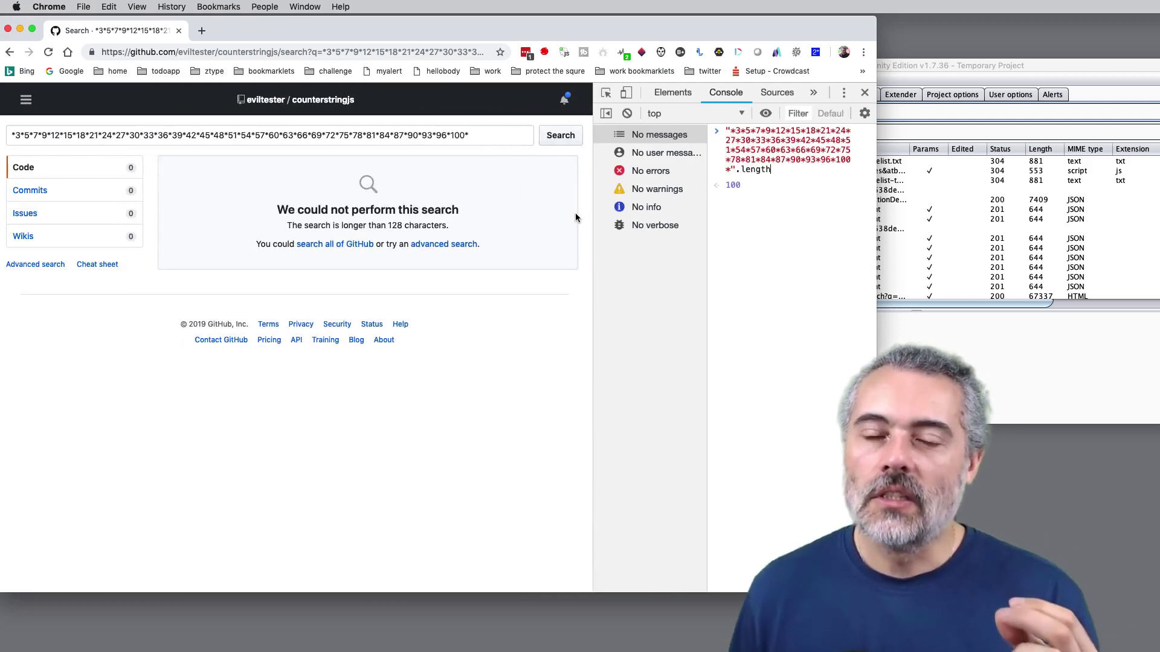
Copy the GitHub query into a new untitled Sublime Text 2 document.
click(485, 137)
key(super+a)
key(super+c)
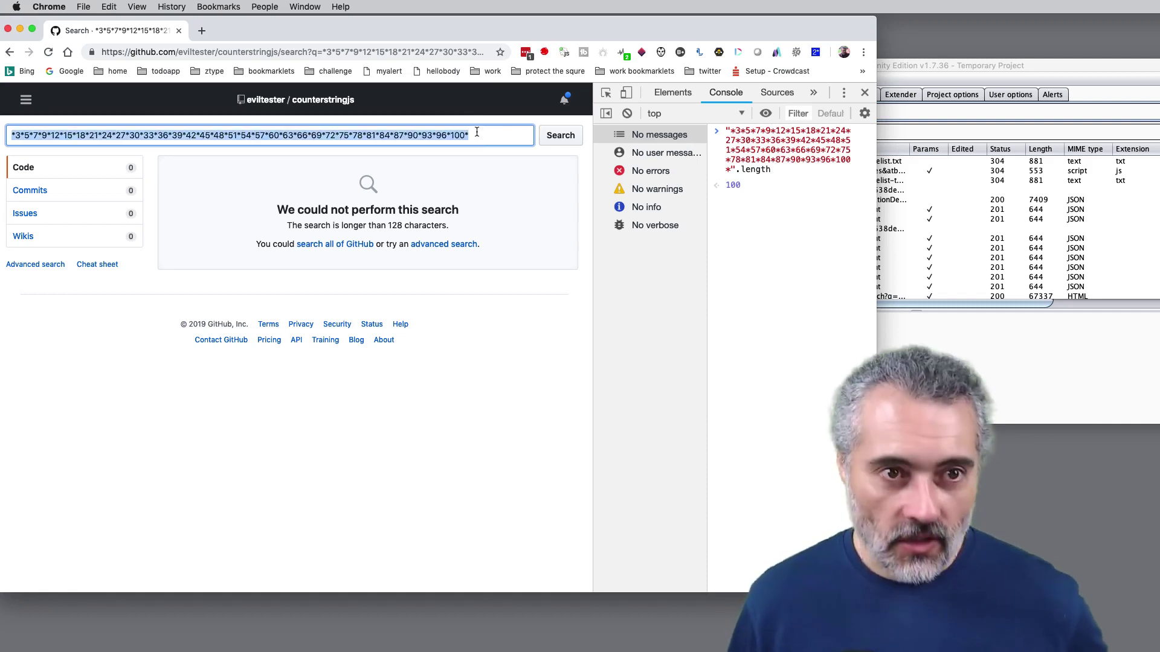
key(super+space)
text(sublime)
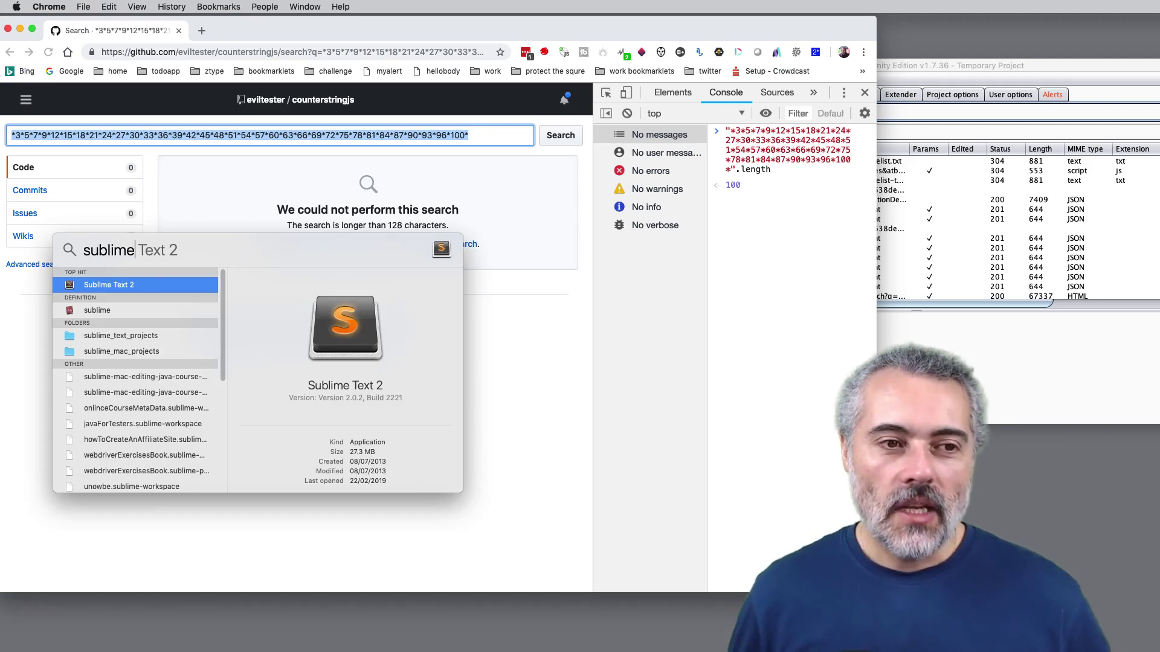
key(Return)
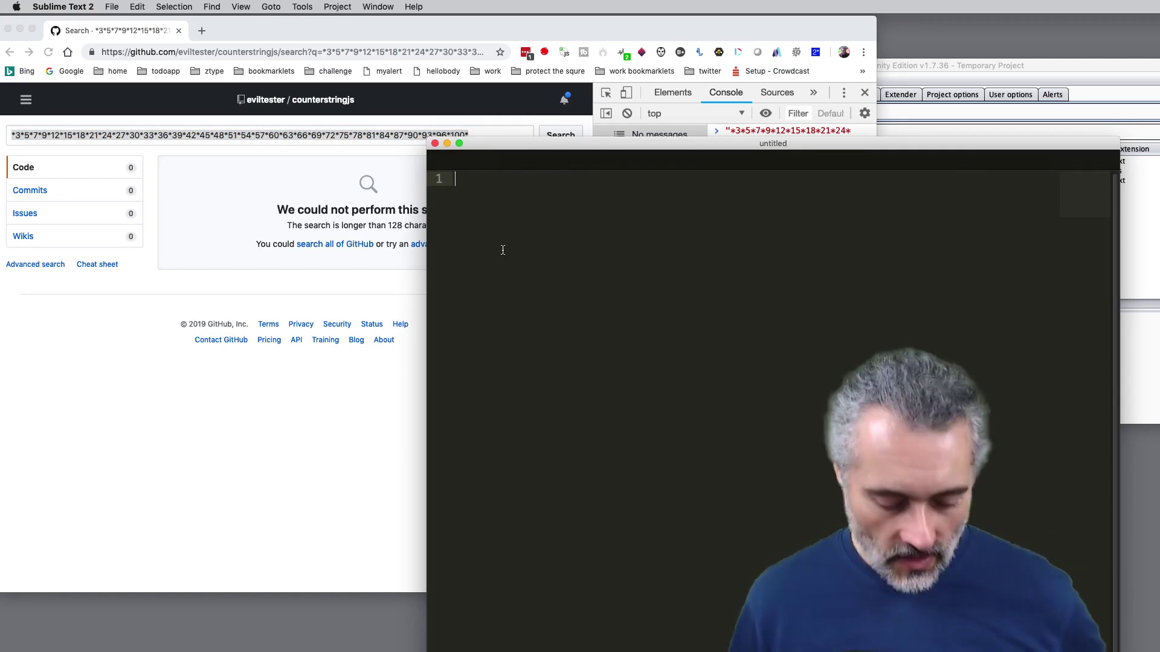
key(super+v)
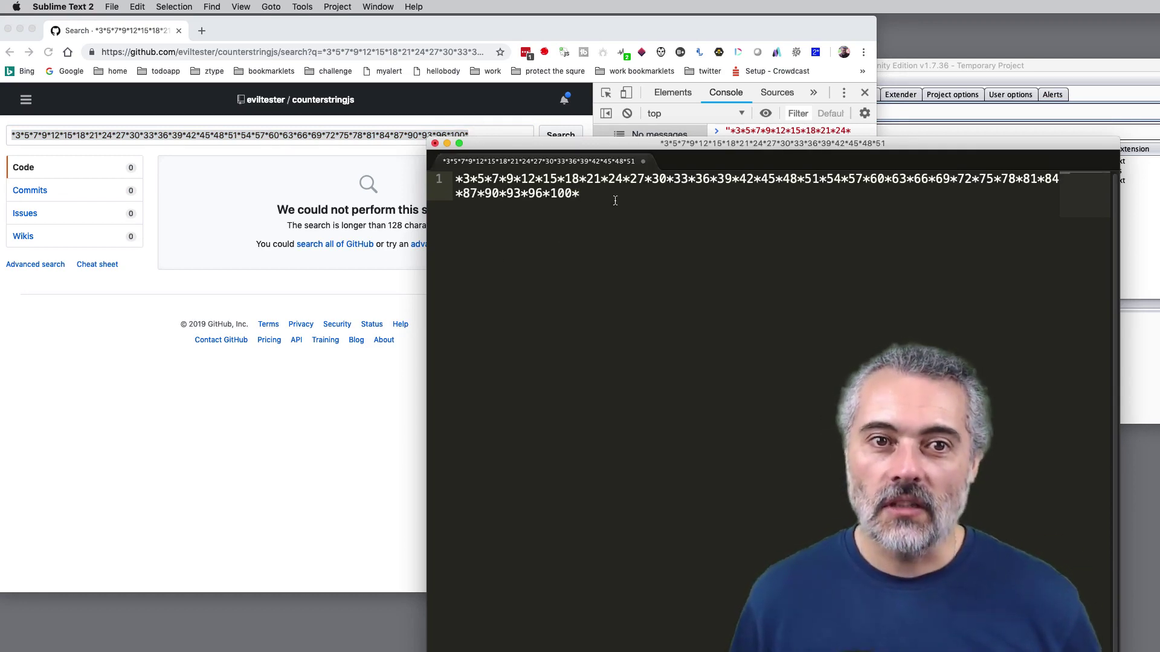
key(super+a)
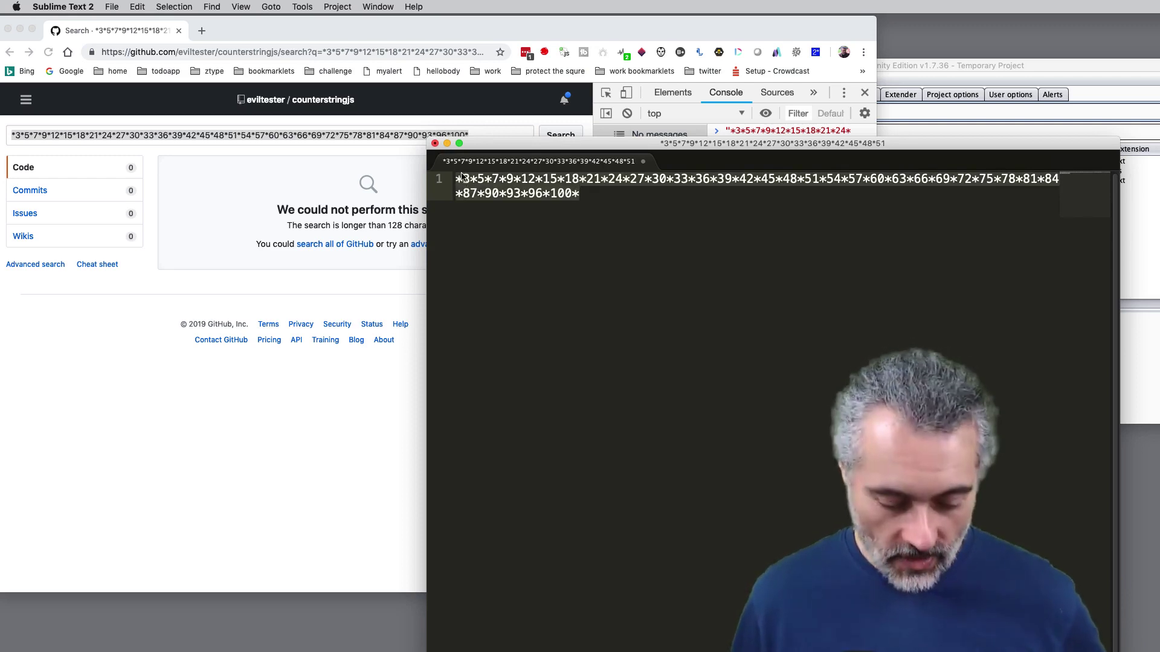
Replace GitHub's search query with the pasted 100-character counterstring and submit it.
click(477, 134)
click(477, 134)
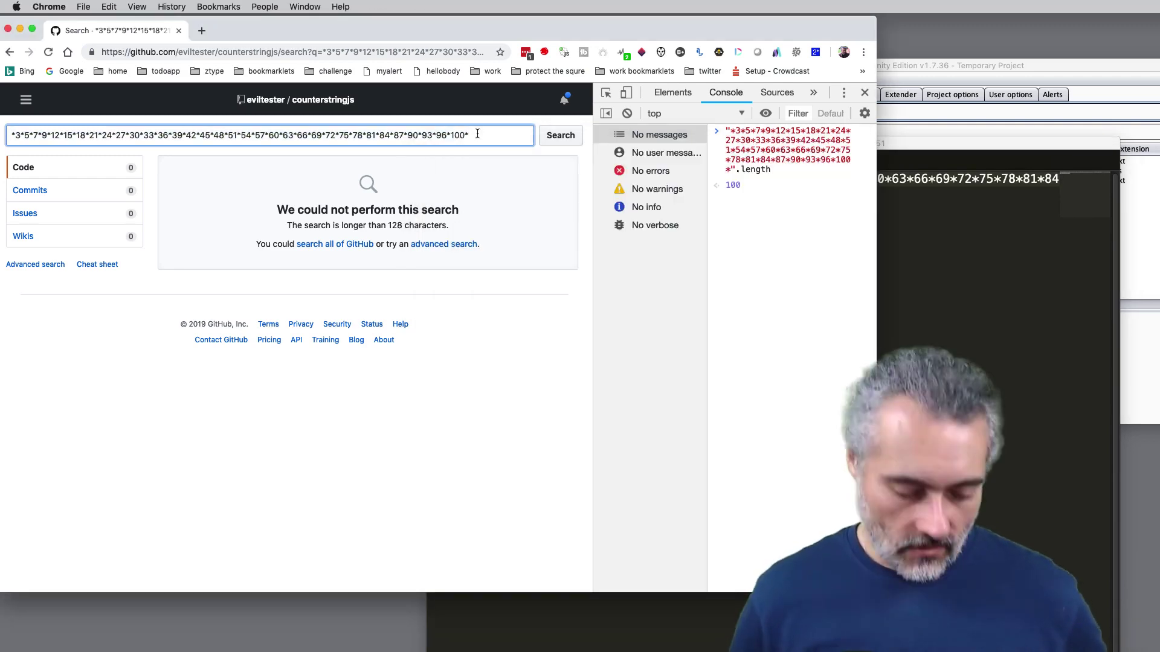
key(super+a)
key(super+c)
key(BackSpace)
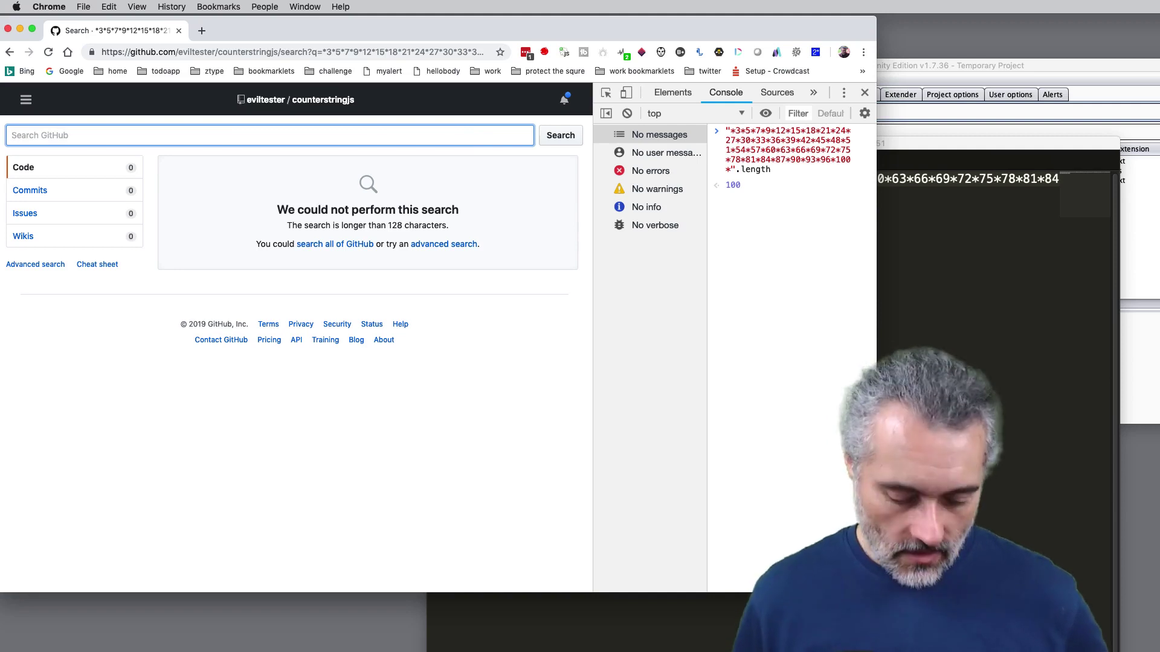
key(super+v)
key(Return)
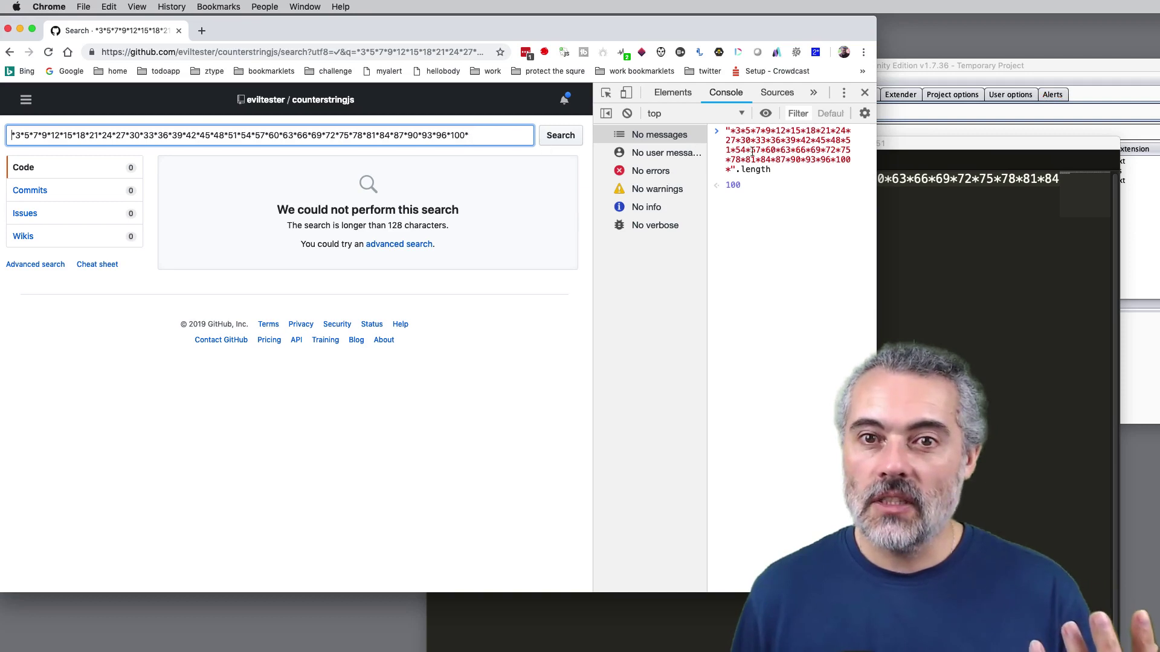
In Sublime Text 2, replace all 35 asterisks with spaces (regex off) and copy the 100-character line.
click(916, 210)
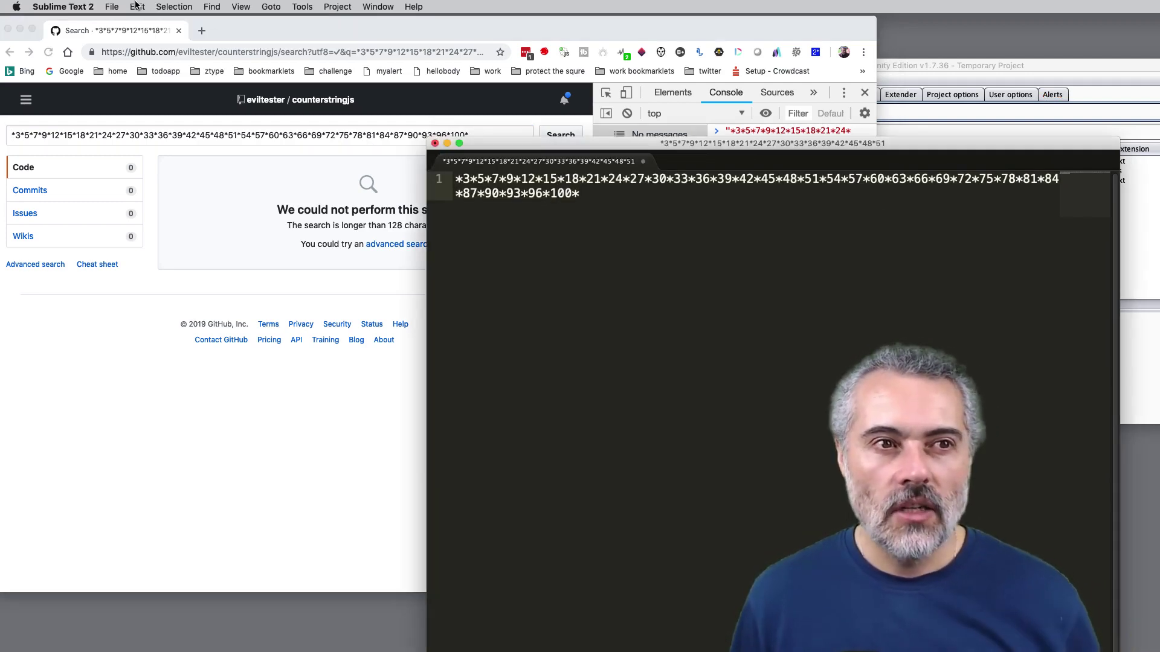
click(112, 7)
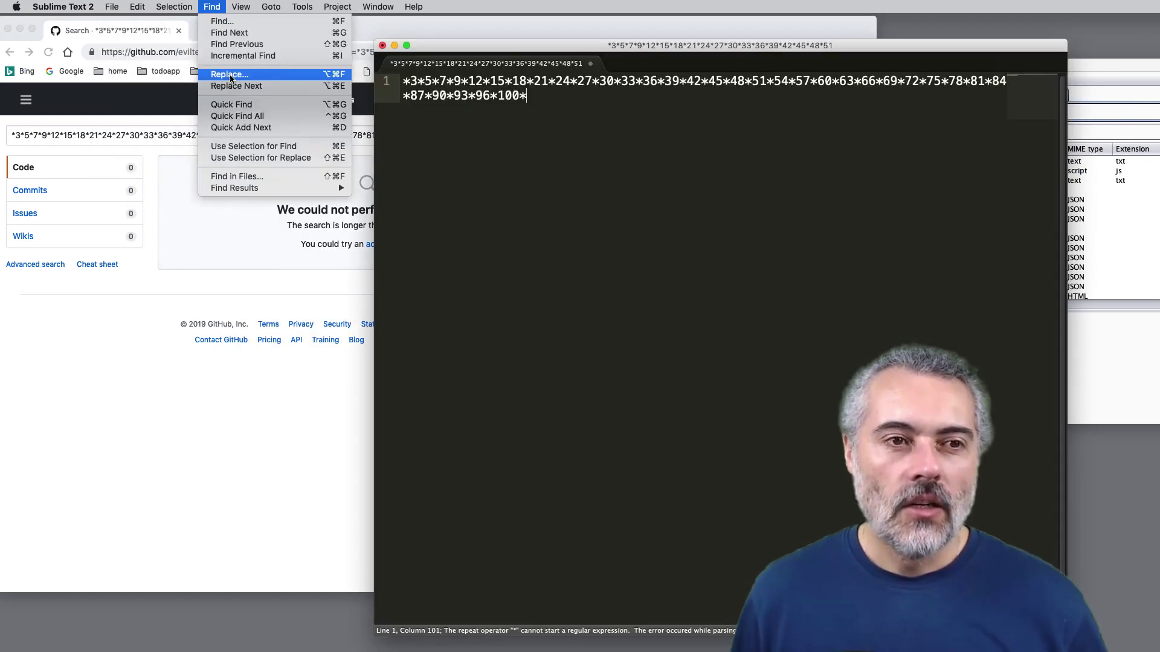
click(230, 75)
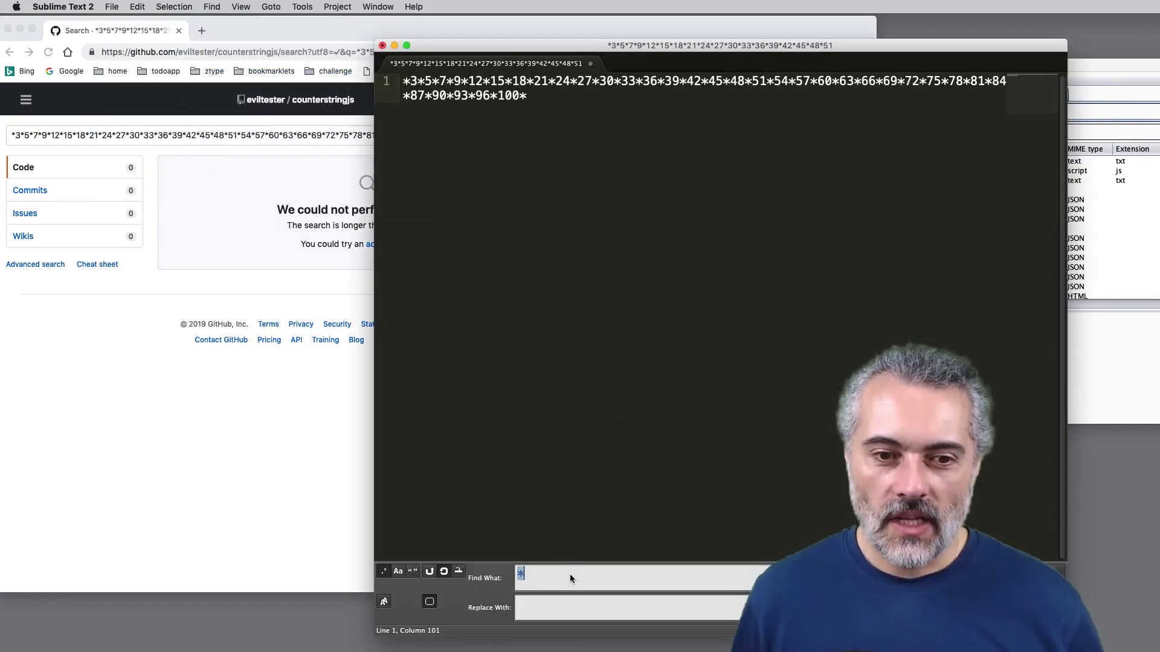
click(384, 577)
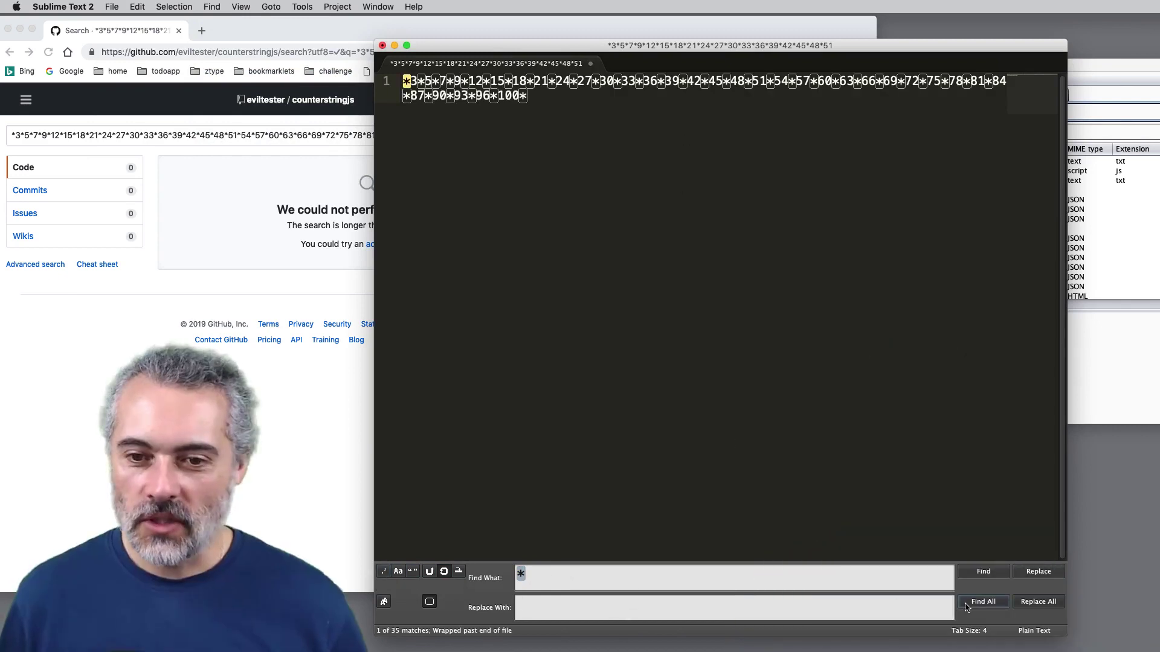
click(1038, 601)
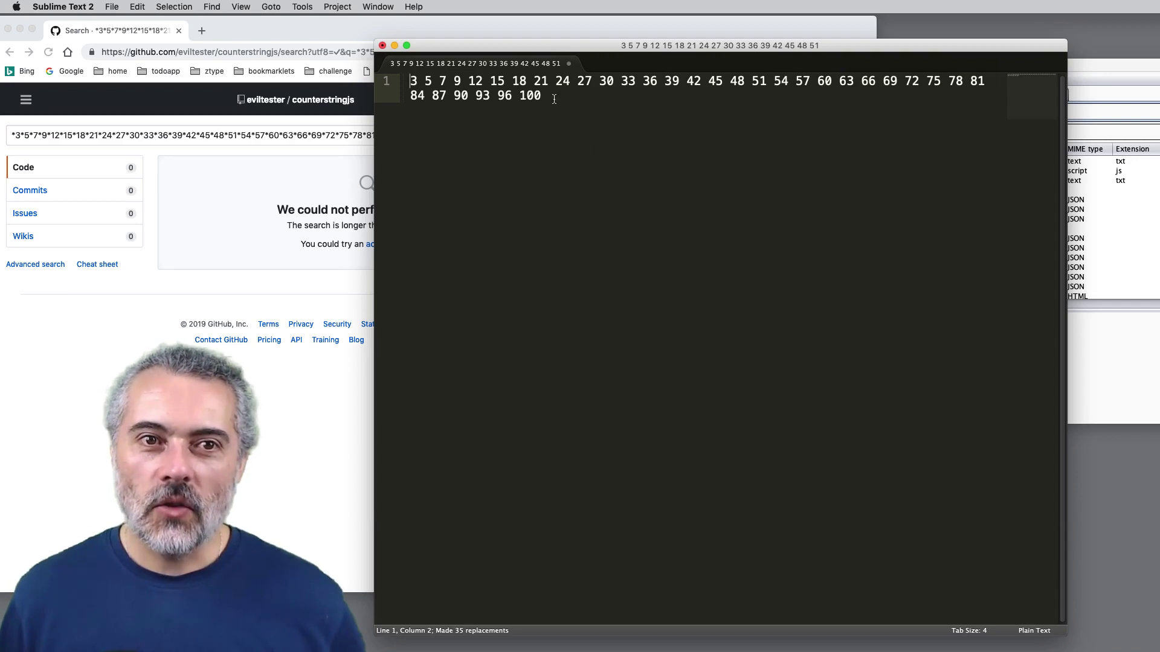
key(super+a)
key(super+c)
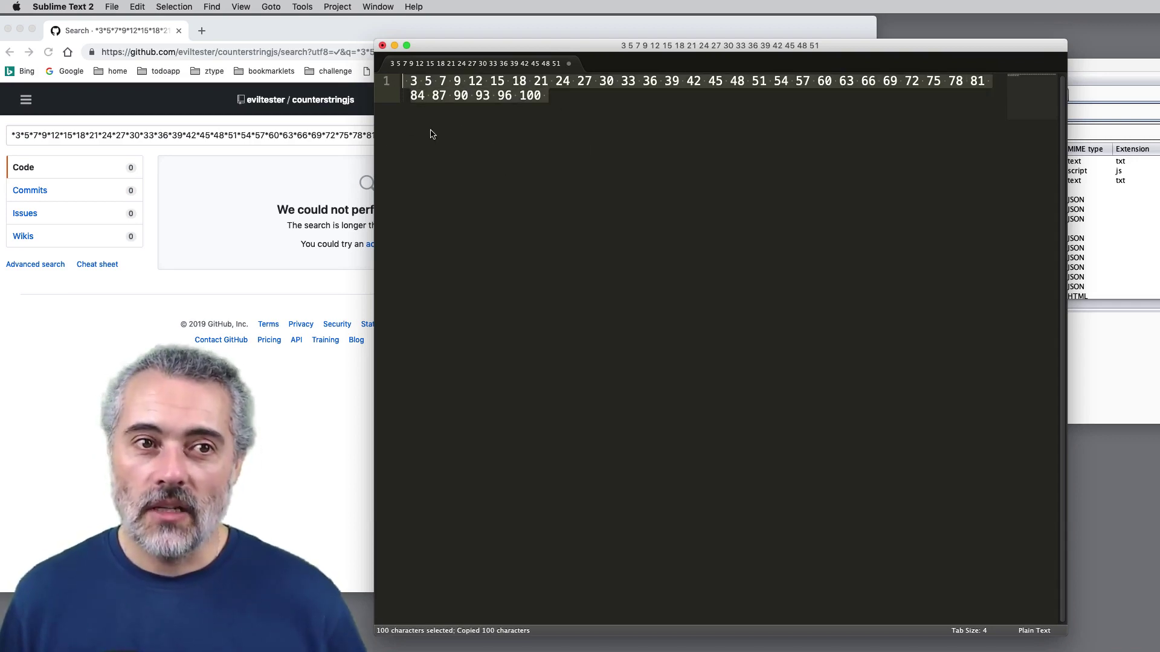
click(305, 136)
Paste the space-separated counterstring over GitHub's search query and place the caret at its end.
key(super+a)
key(super+v)
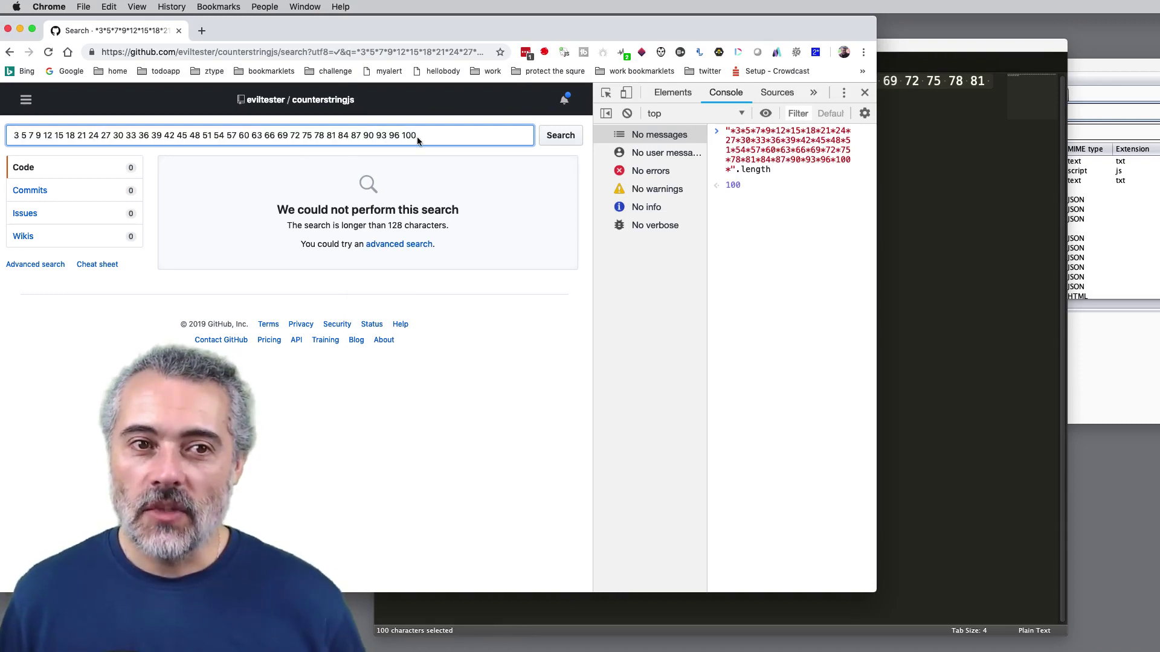
click(553, 135)
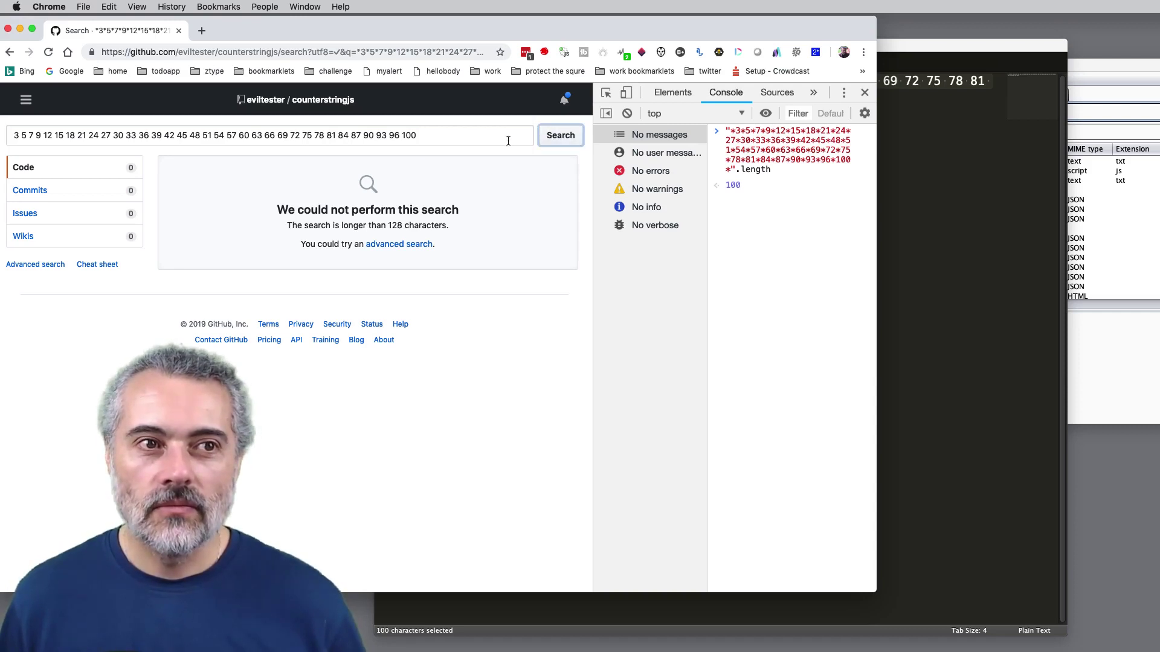
click(472, 138)
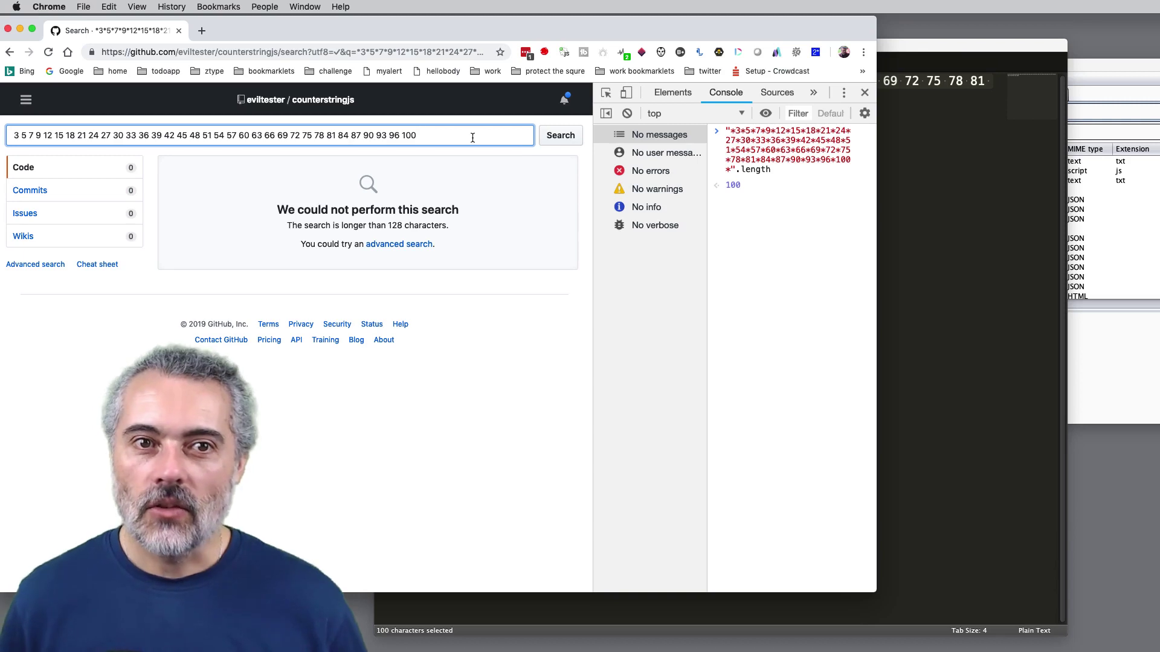
click(547, 144)
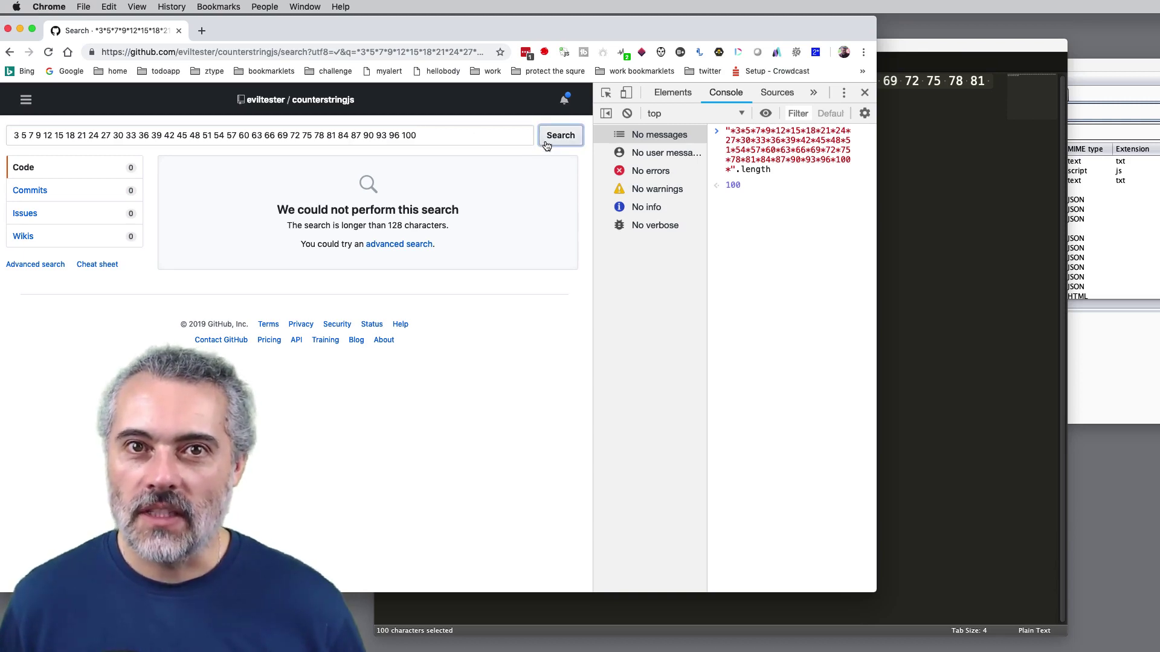
click(547, 144)
click(547, 144)
click(460, 136)
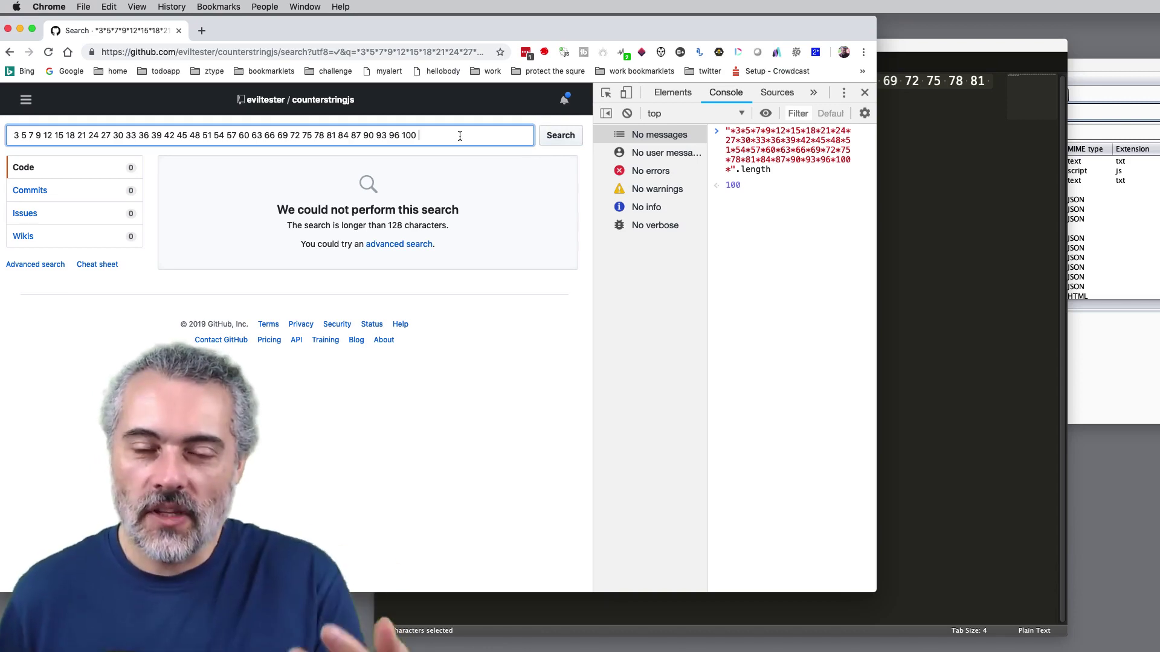
Submit the space-separated 100-character search, which now reports no matching code in the repository.
key(Return)
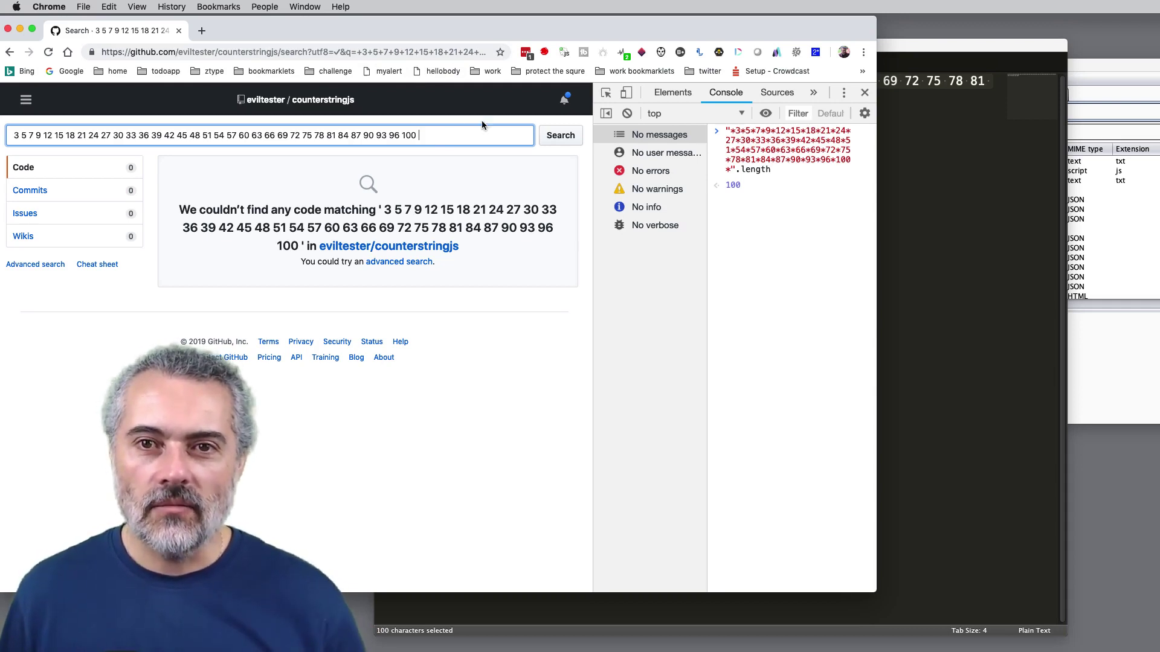
Generate a 128-character counterstring in GitHub's search field and copy it.
right_click(439, 130)
click(491, 302)
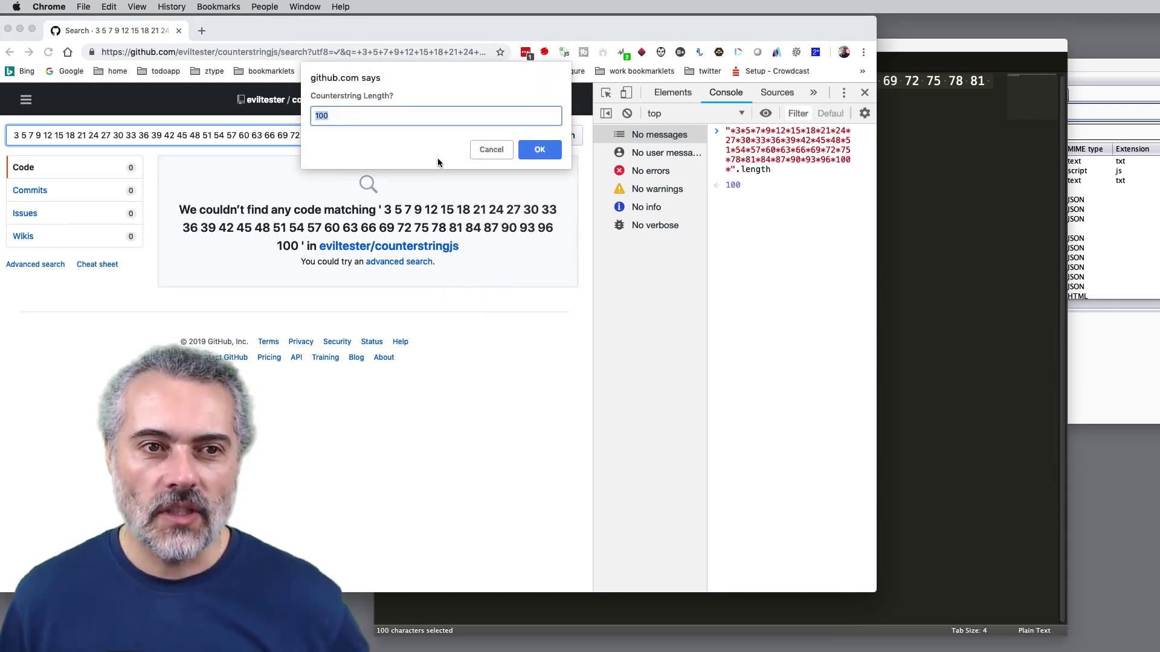
text(128)
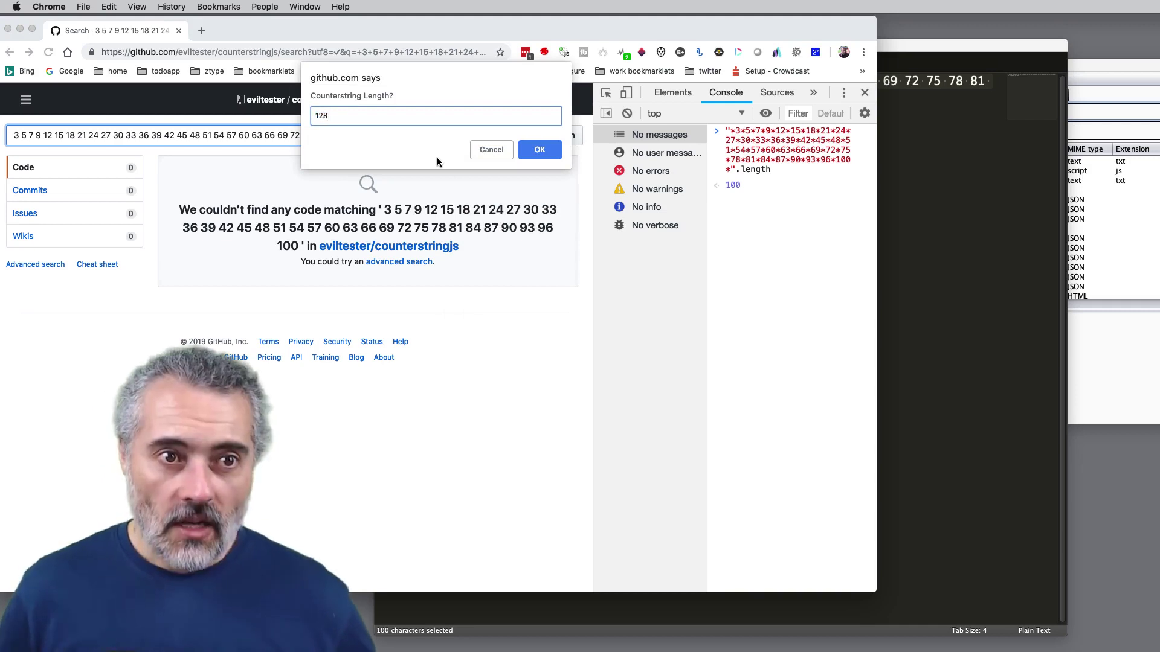
key(Return)
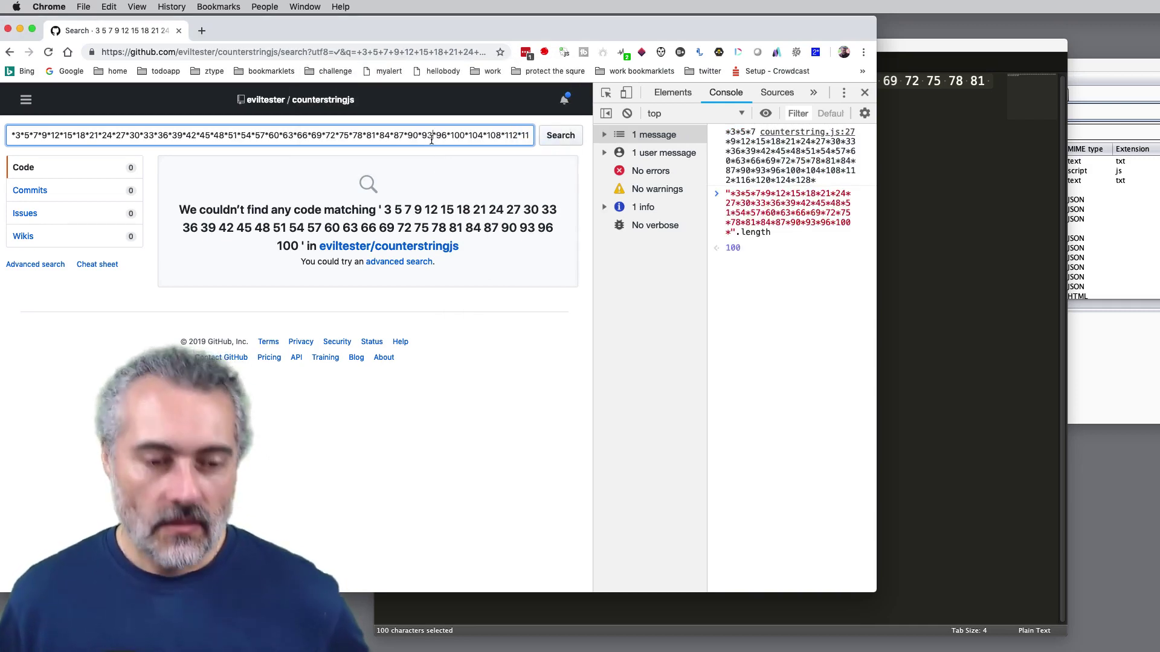
triple_click(431, 138)
key(super+c)
Paste it into Sublime Text 2 and replace all 42 asterisks with spaces.
click(959, 136)
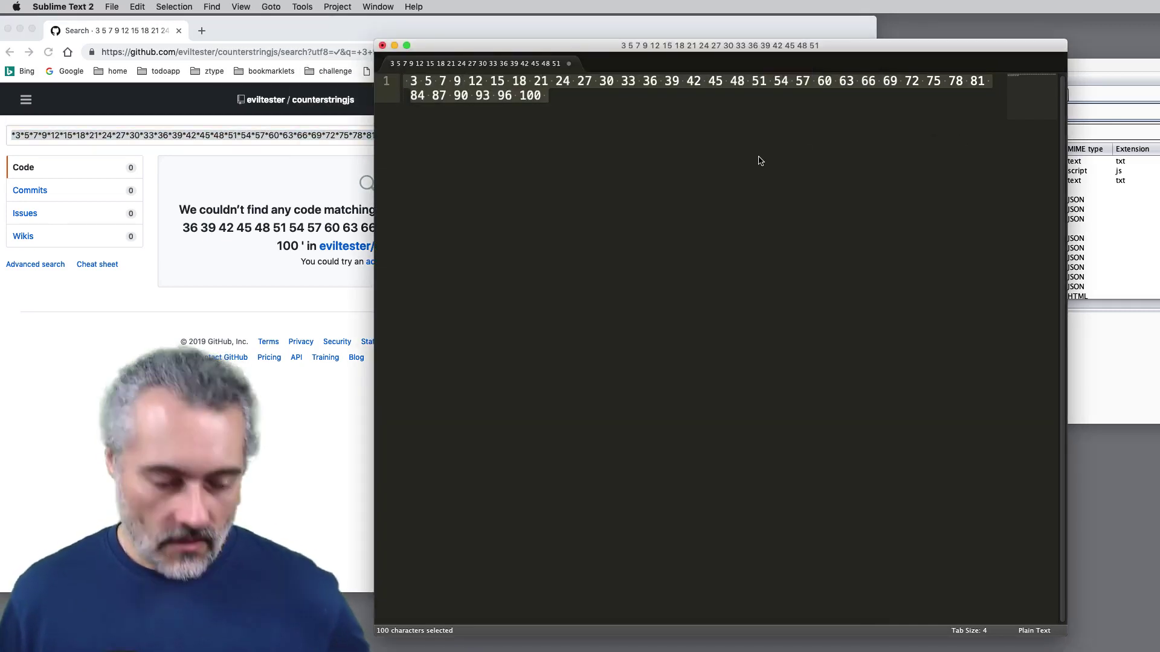
key(super+v)
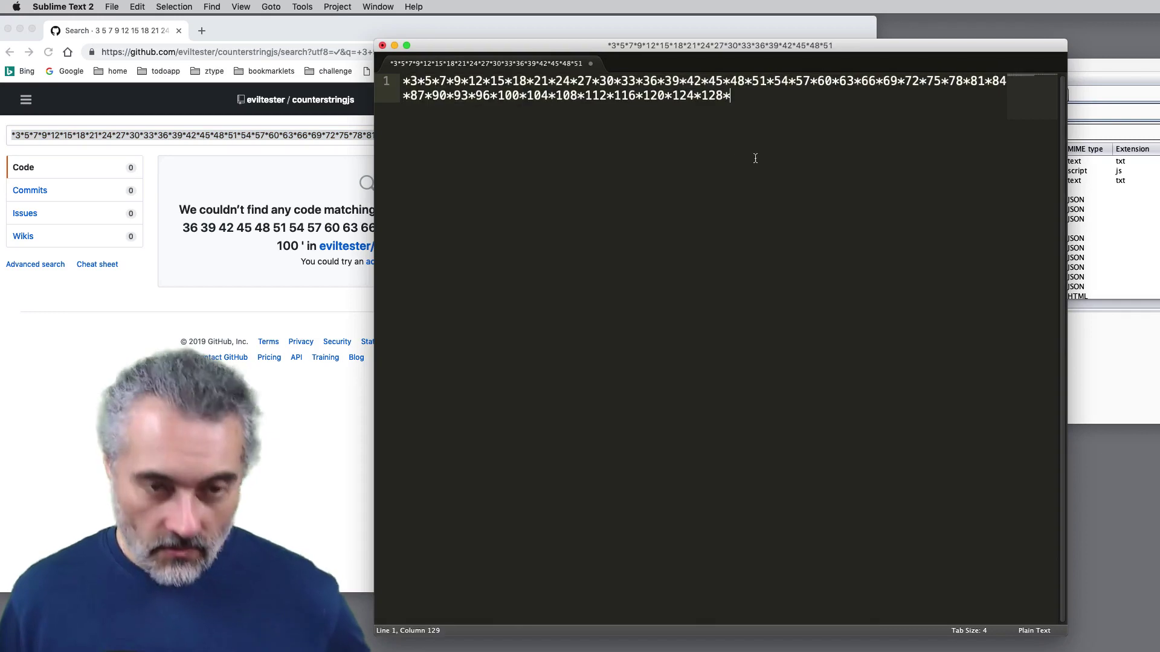
click(212, 7)
click(220, 78)
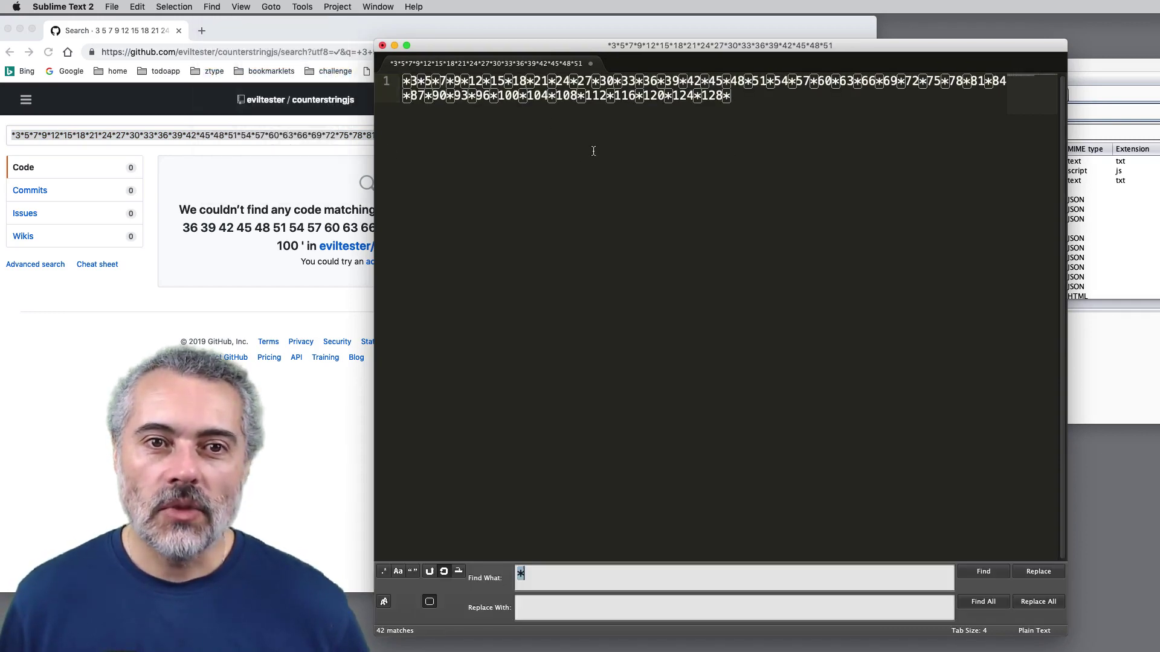
click(1038, 602)
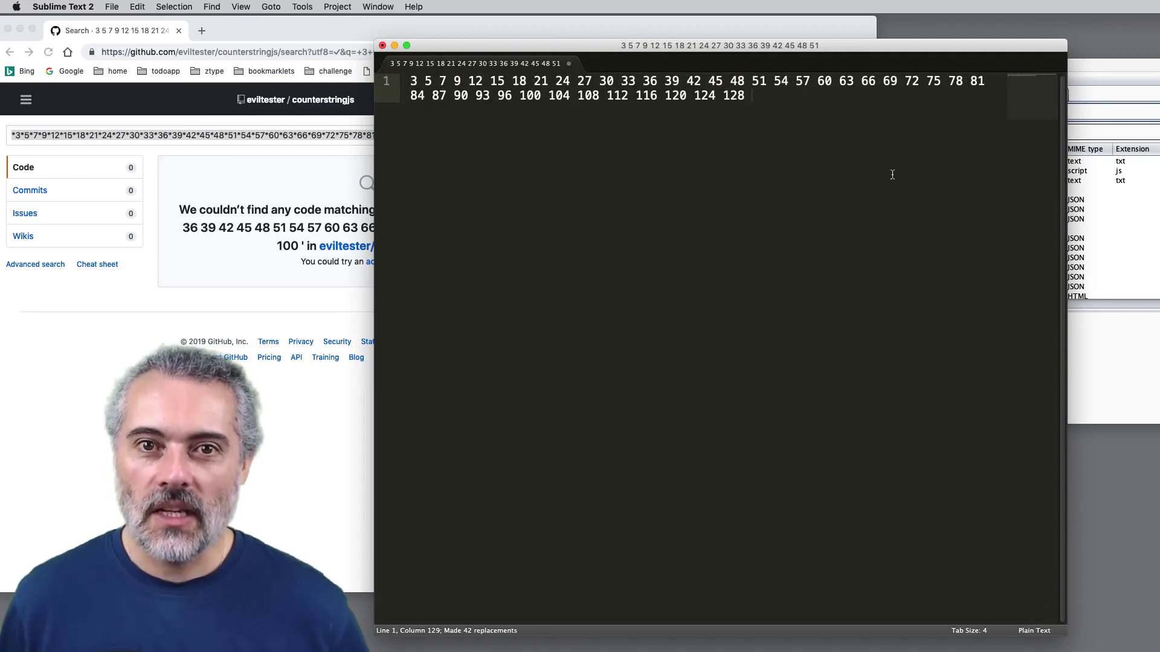
Change the trailing space after 128 to a period and paste the line into GitHub's search field.
click(747, 97)
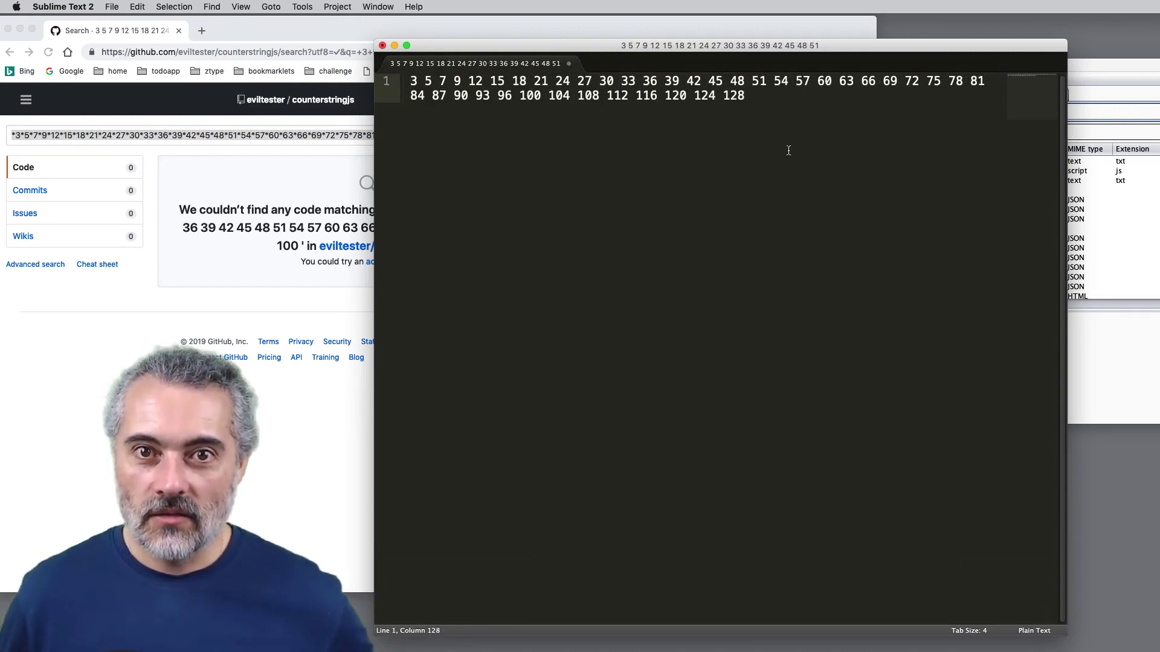
key(shift+Right)
text(.)
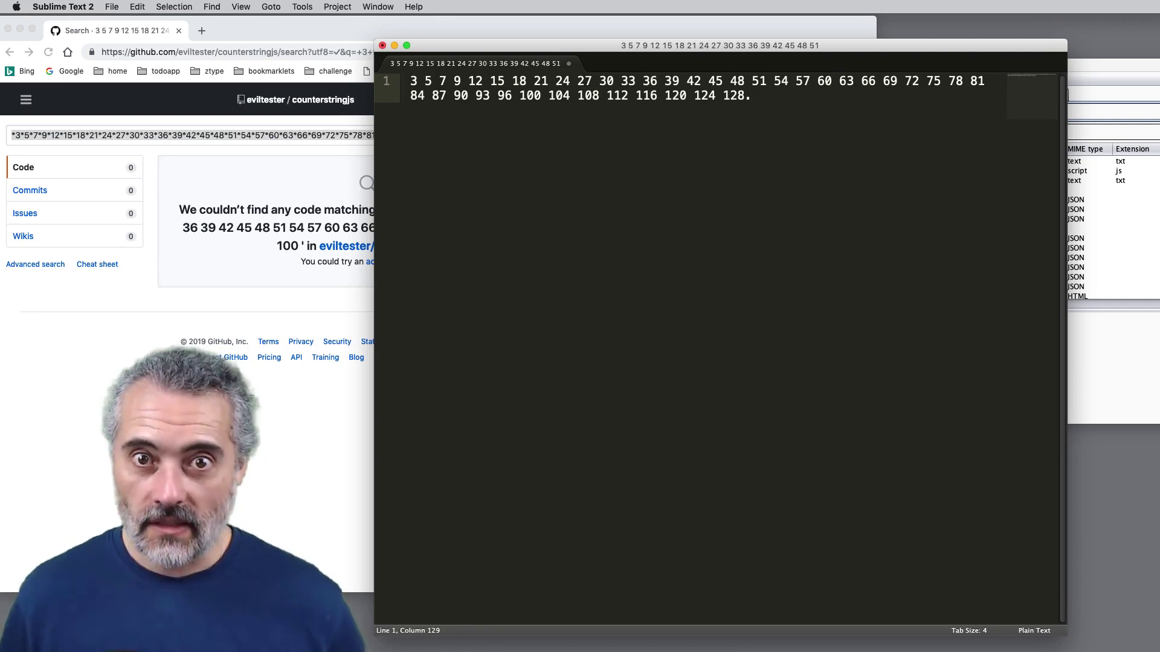
key(super+a)
key(super+c)
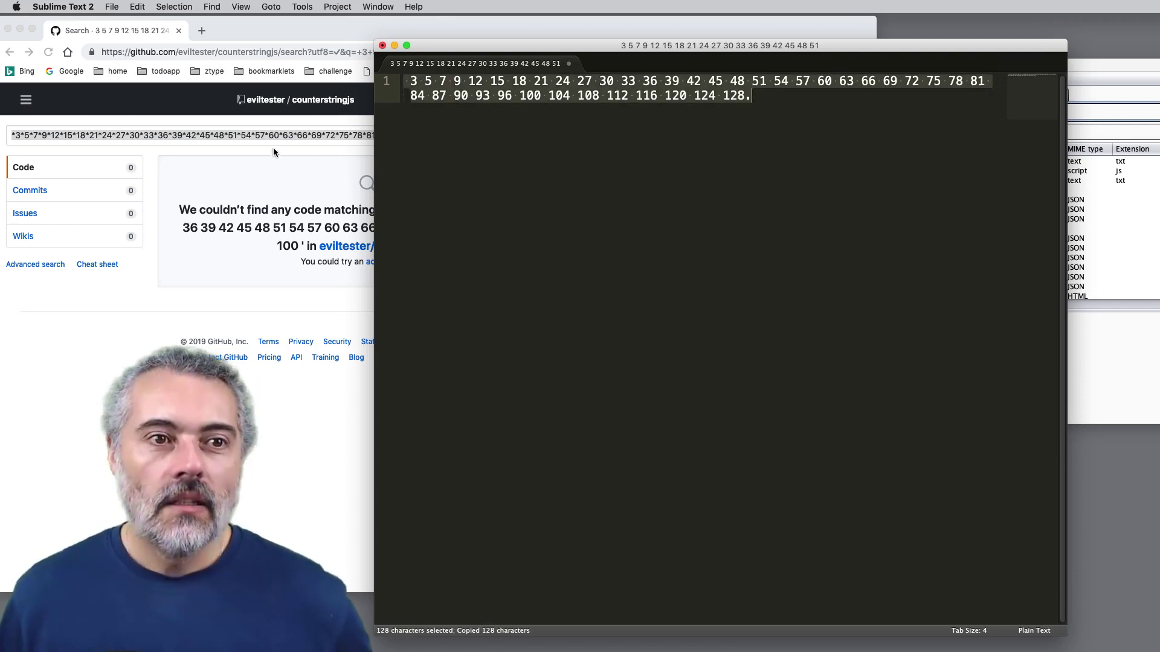
key(super+Tab)
key(super+v)
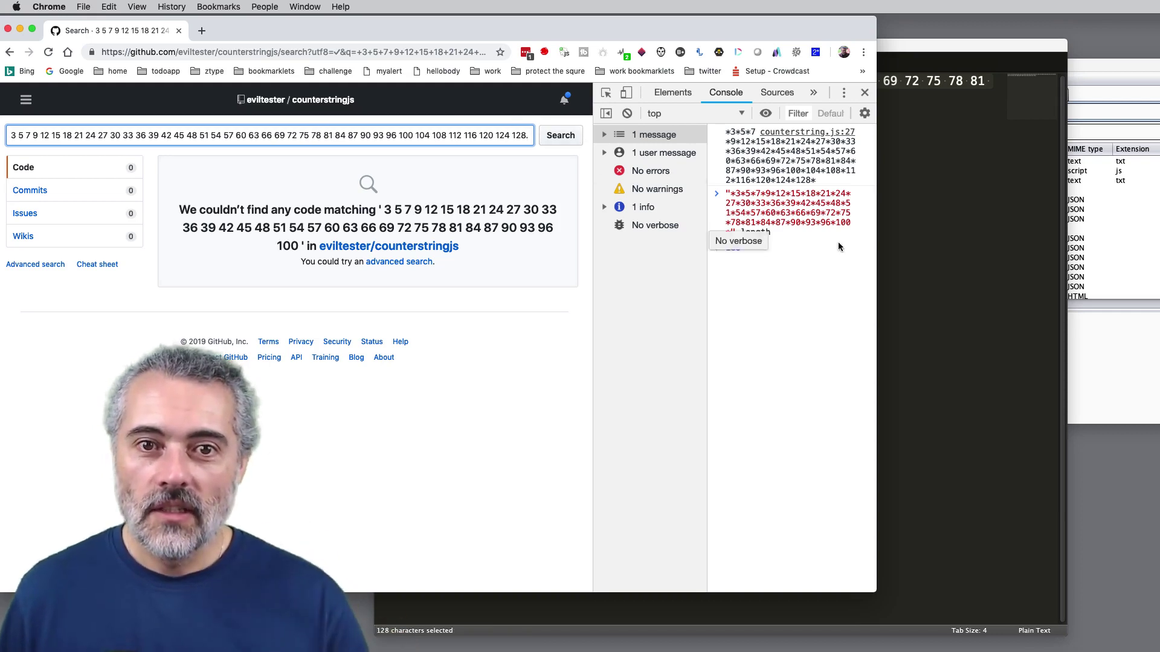
Confirm in the Console the new string's length is 128, then run the GitHub search, getting no matches.
click(797, 269)
key(Return)
text("")
key(Left)
key(super+v)
key(Right)
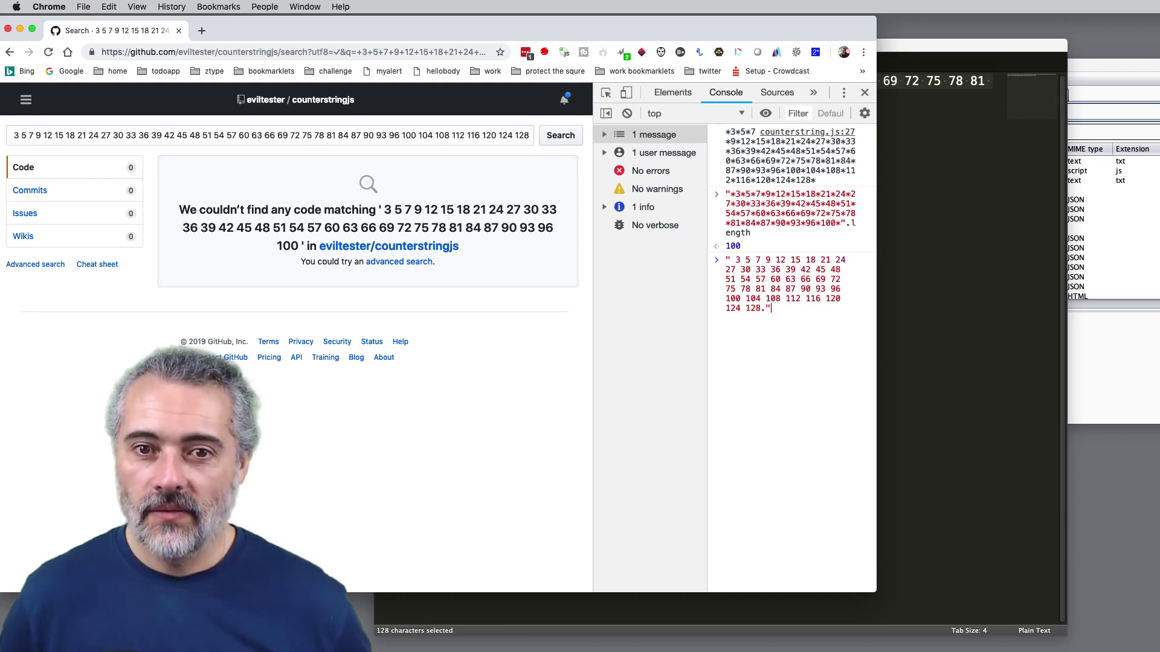
text(.length)
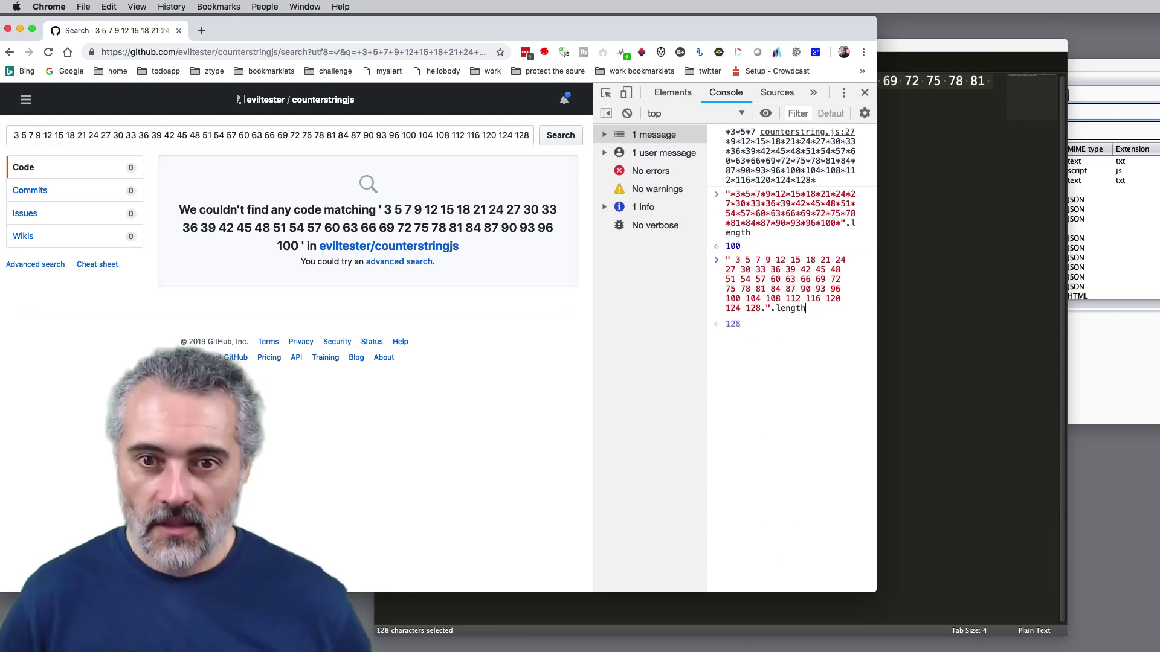
key(Return)
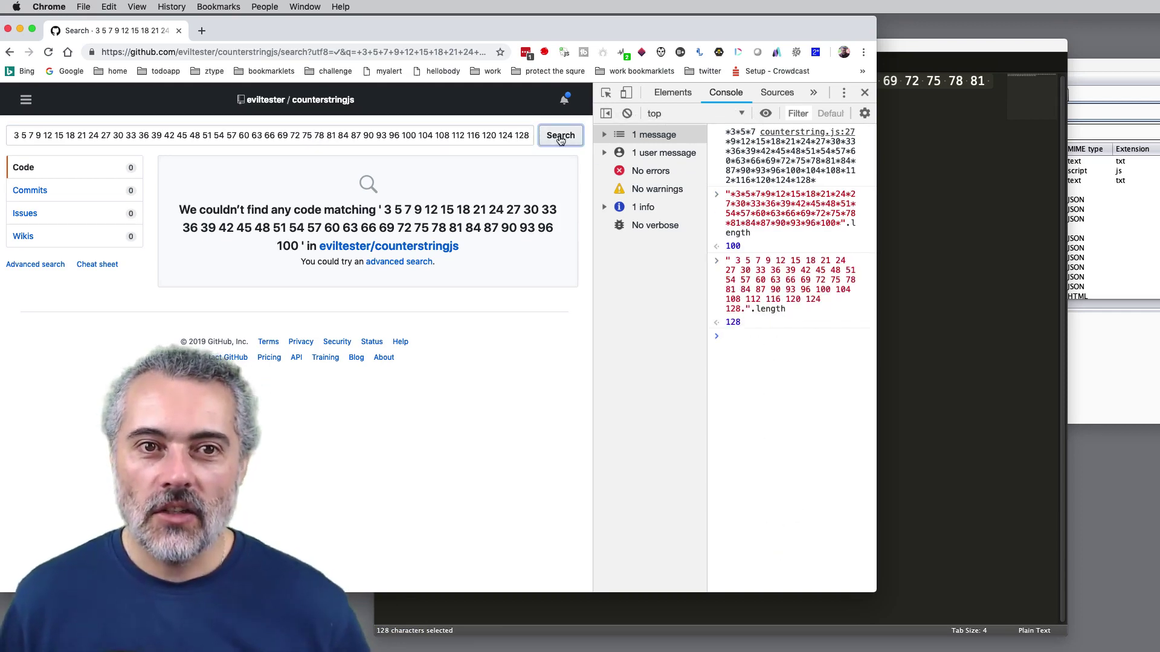
click(503, 134)
key(Return)
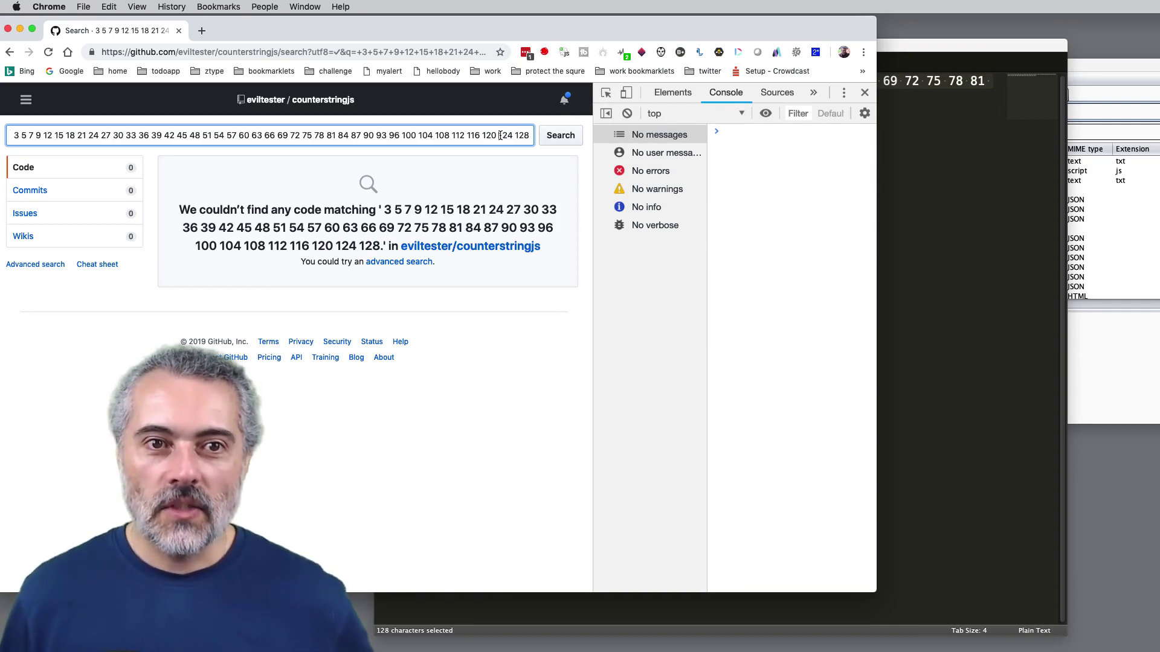
Append a dot, then 'ddddddd', to the query and resubmit, triggering the over-128-characters error.
key(super+Right)
text(.)
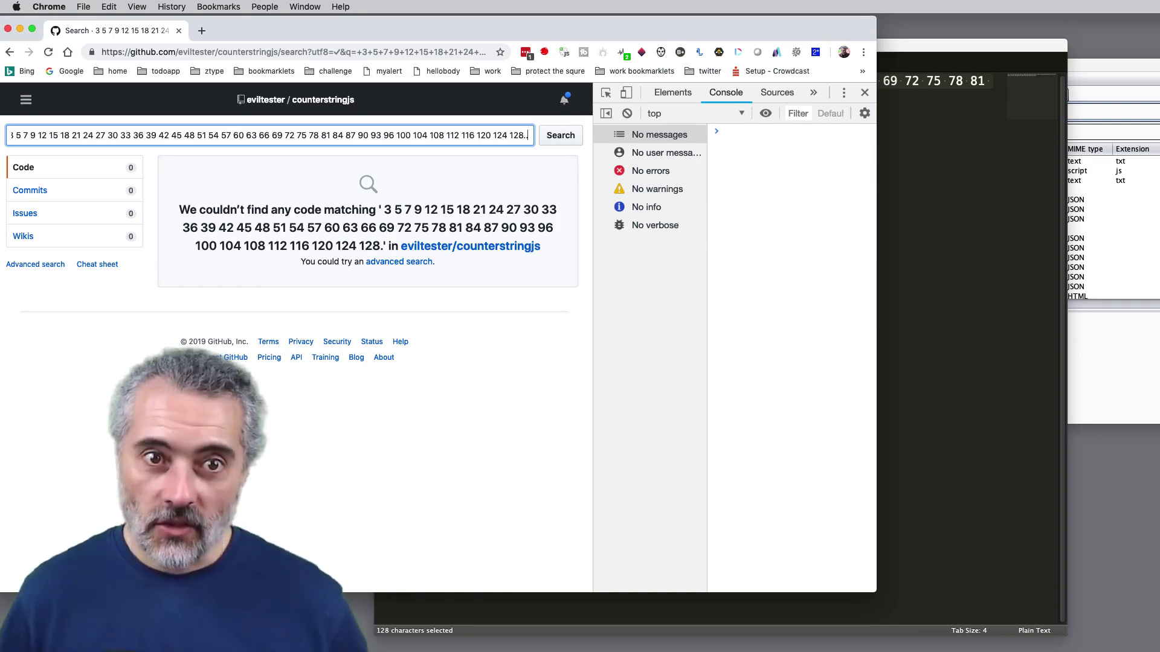
key(Return)
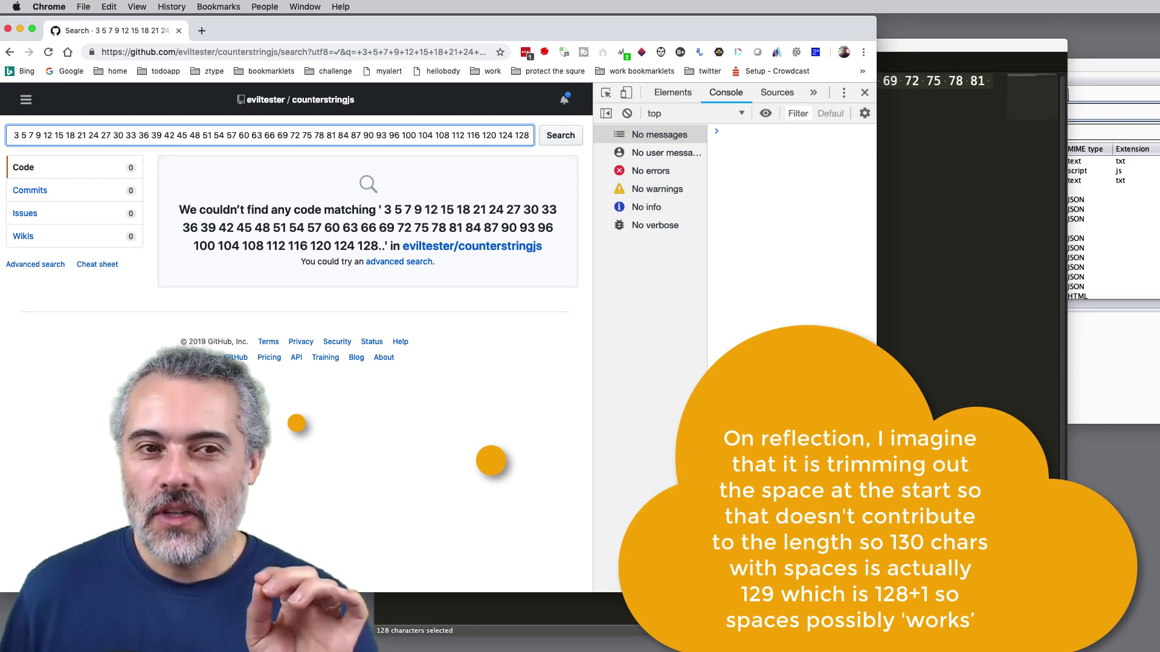
key(End)
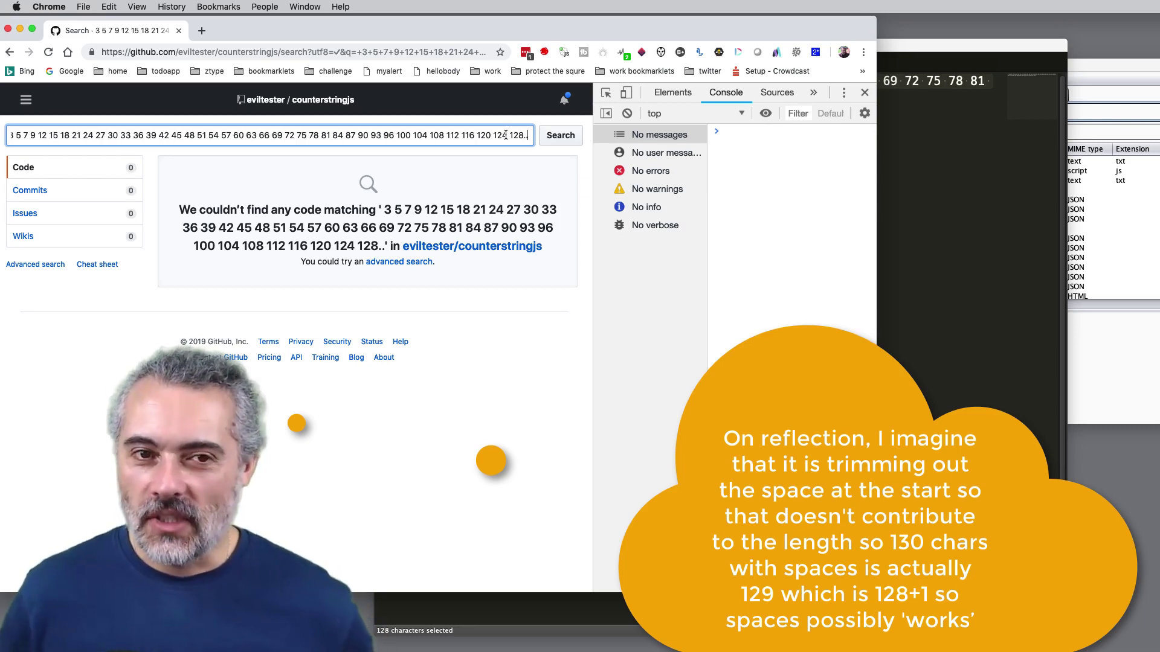
text(ddddddd)
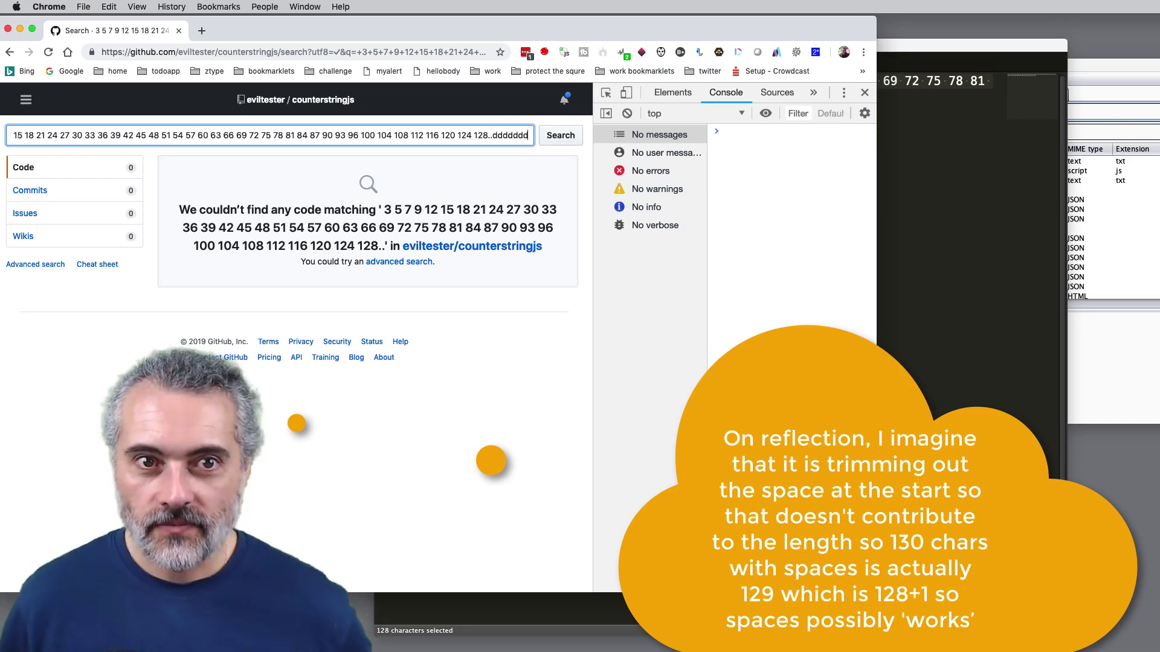
key(Return)
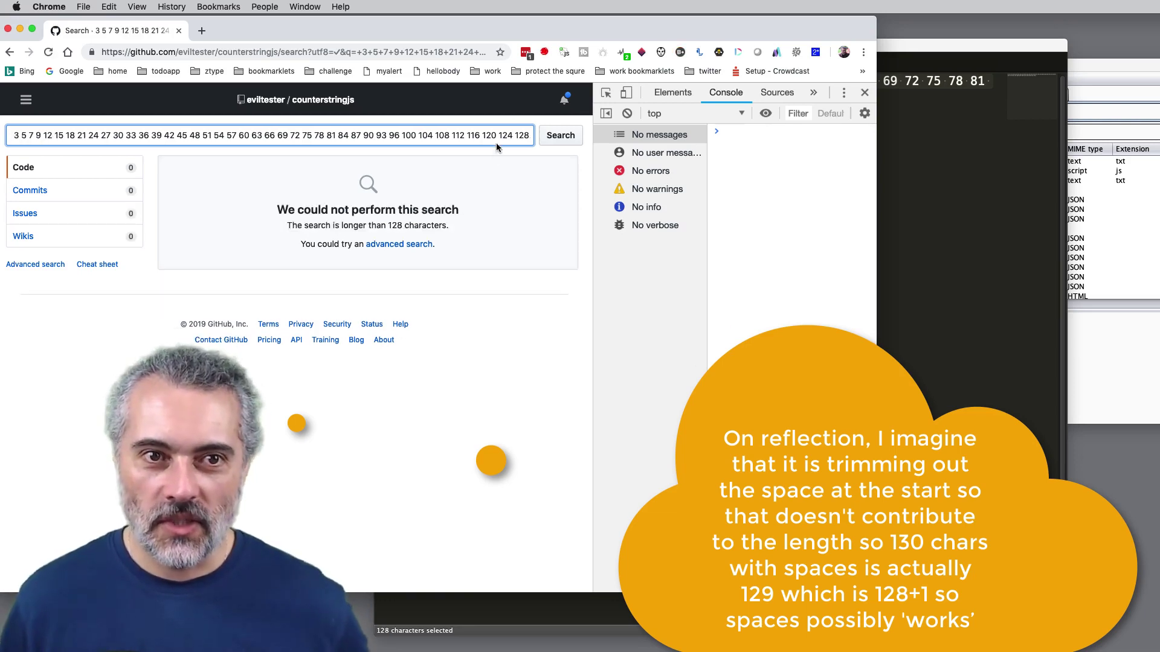
Trim trailing d's one at a time, resubmitting queries ending 128..ddddd, 128..dddd and 128..ddd.
key(End)
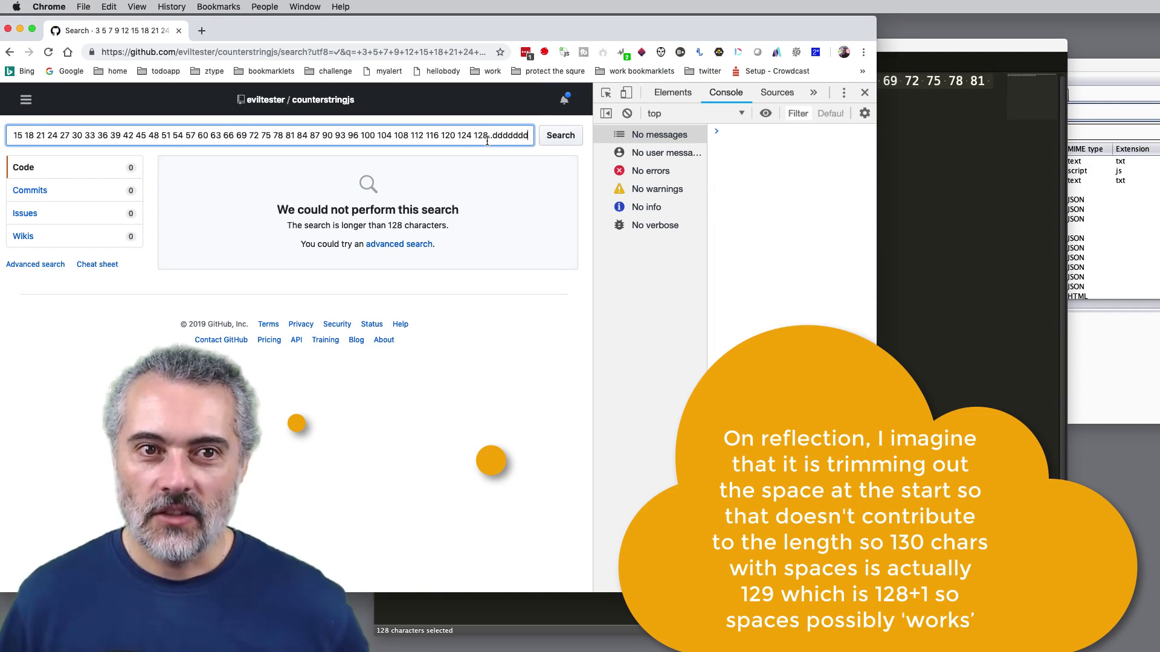
key(BackSpace)
key(Return)
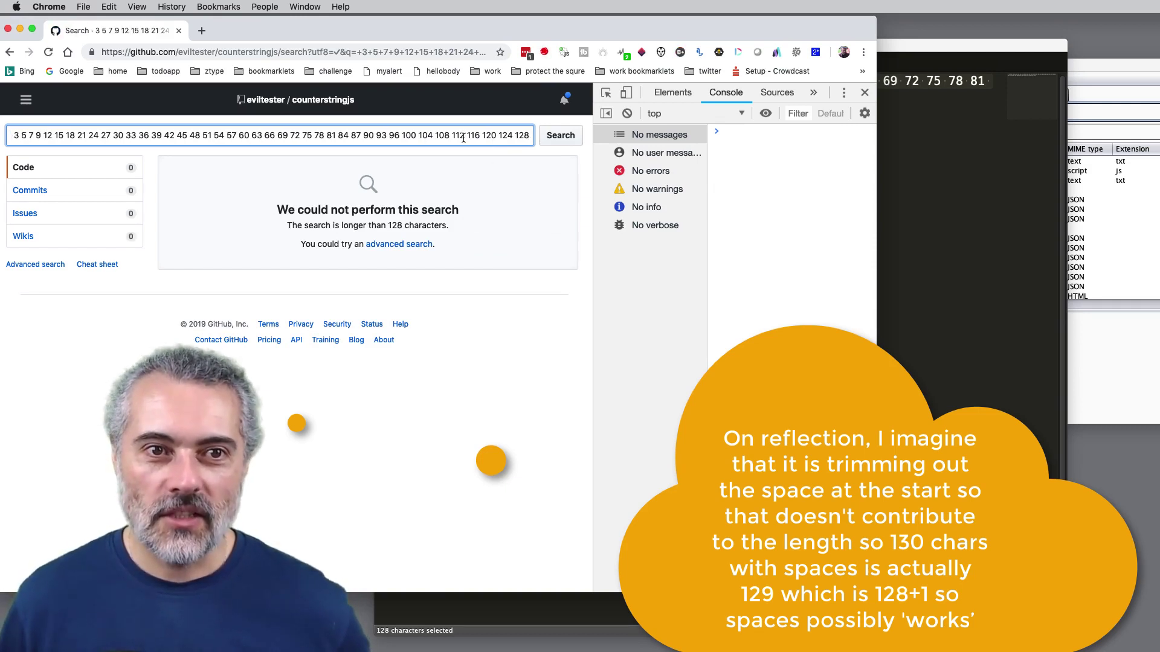
key(End)
text(..ddddd)
key(Return)
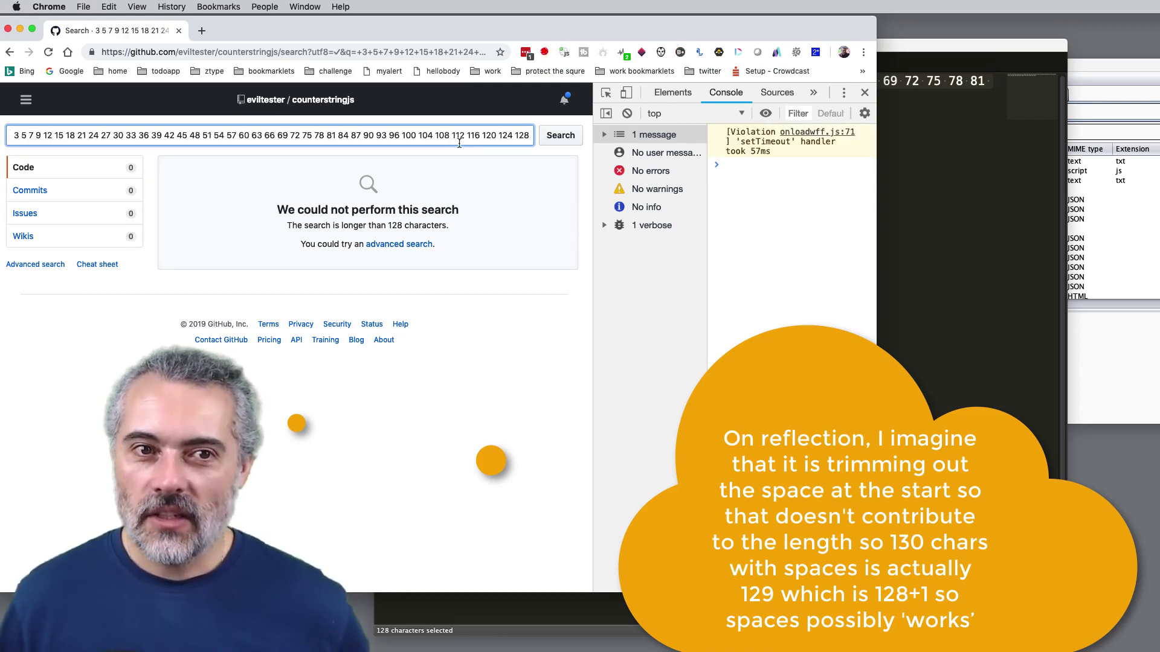
key(End)
text(..dddd)
key(Return)
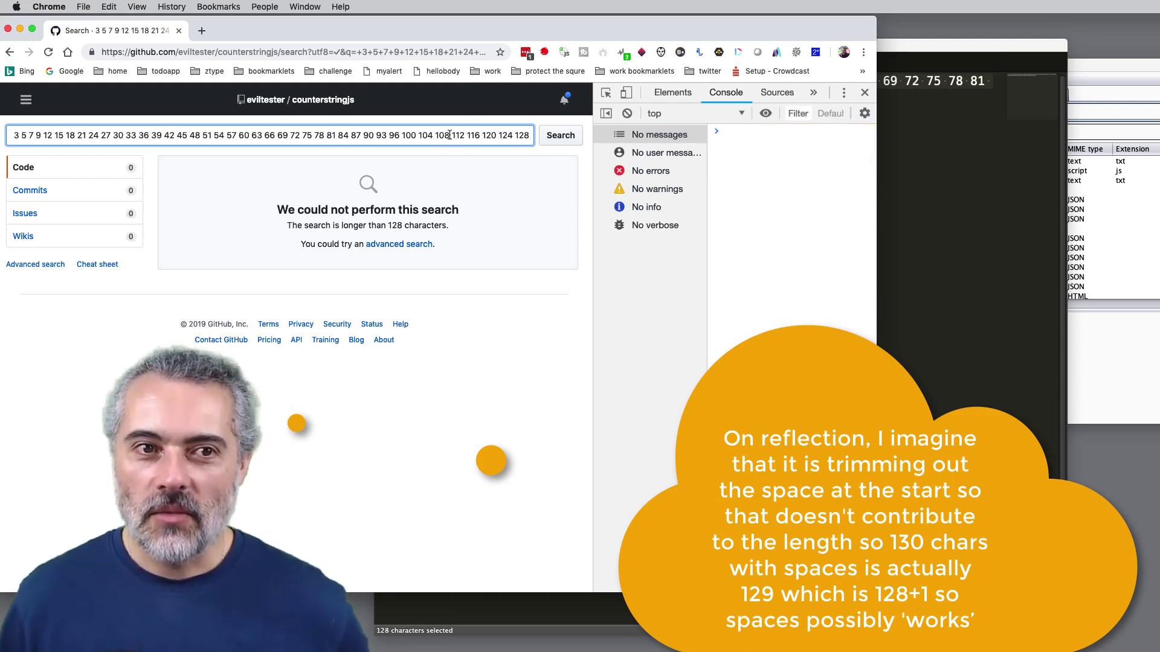
key(End)
key(BackSpace)
key(Return)
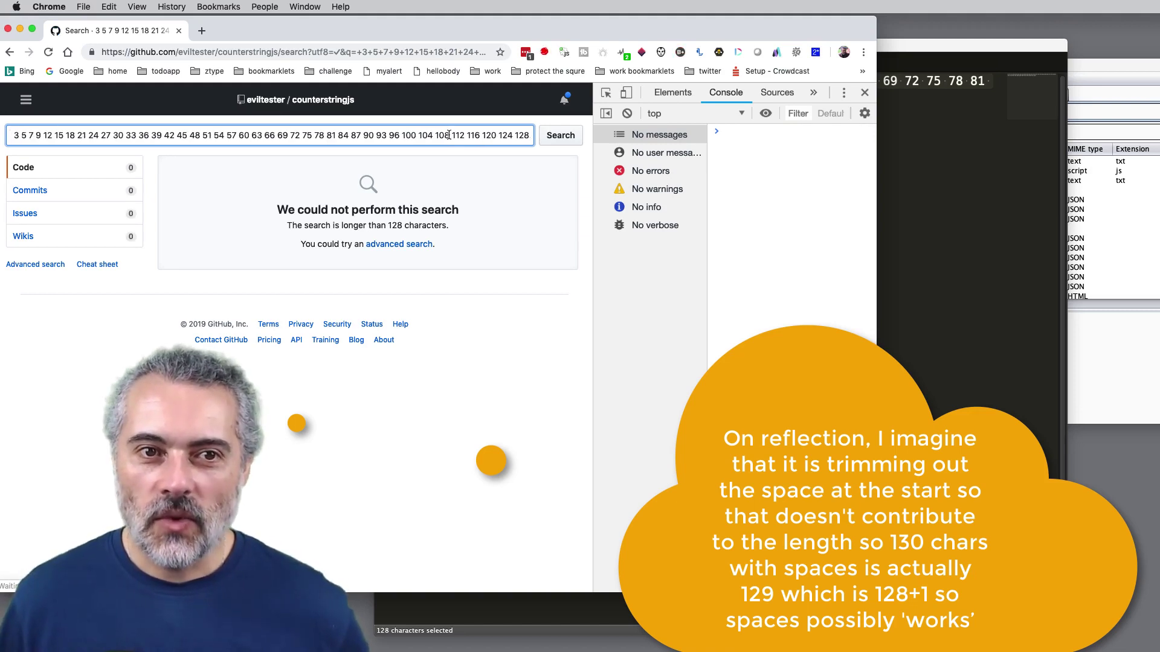
Keep deleting trailing characters and resubmitting until the query ending 128.. finds no matching code.
click(561, 138)
click(491, 137)
key(End)
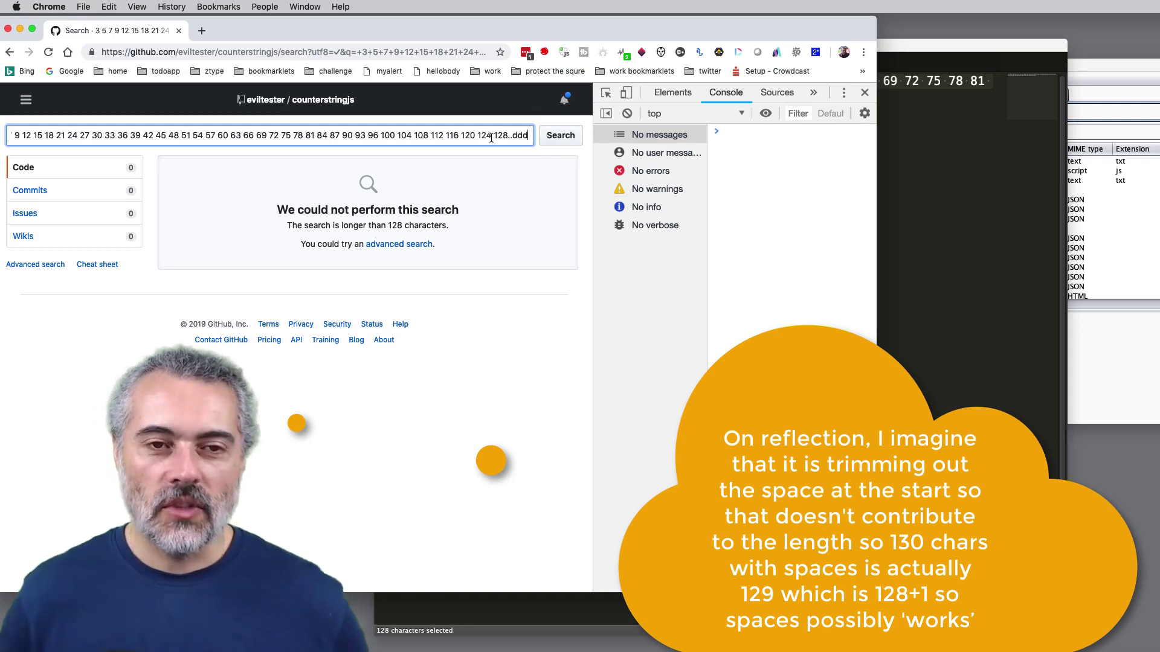
key(BackSpace)
key(Return)
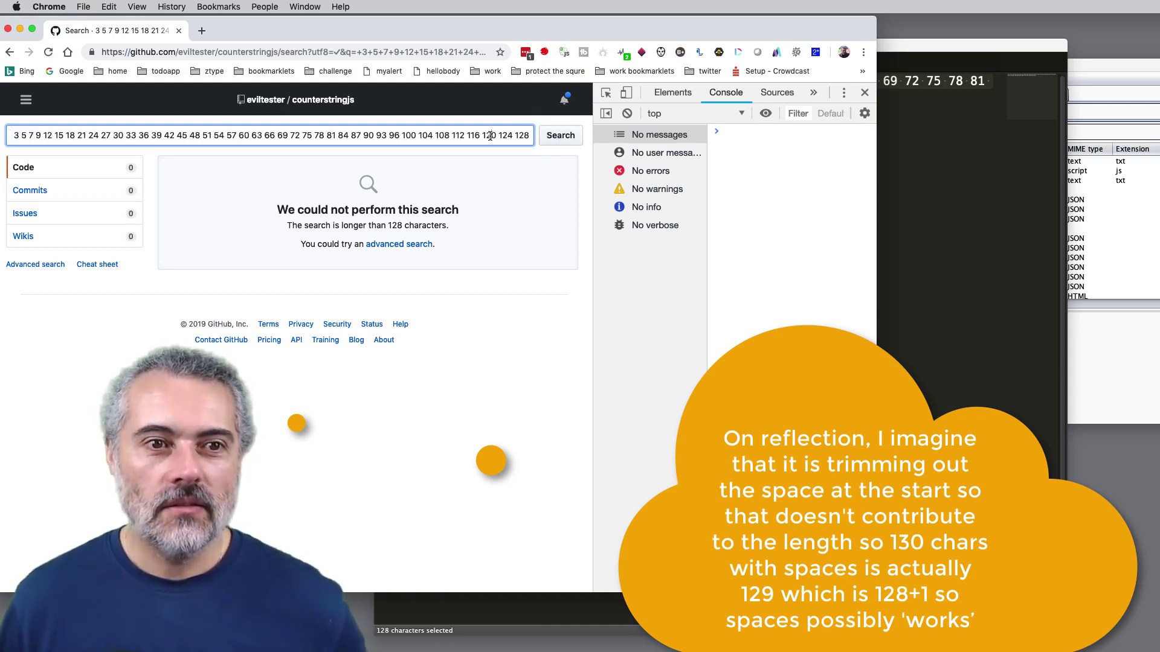
key(End)
key(BackSpace)
key(Return)
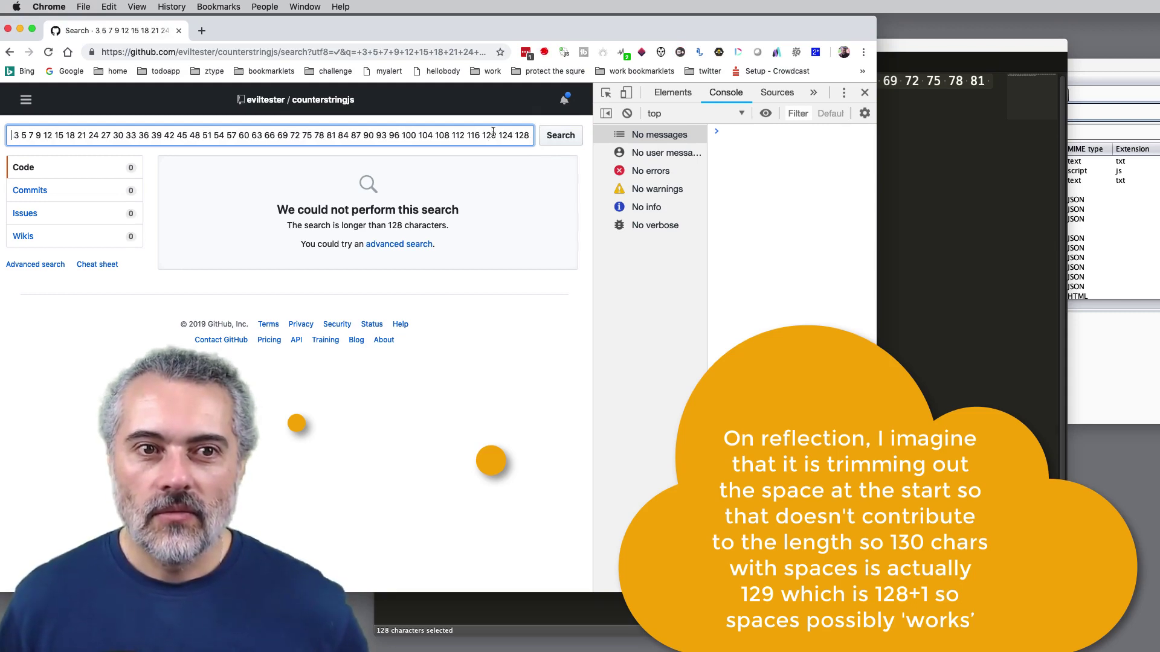
key(End)
key(BackSpace)
key(Return)
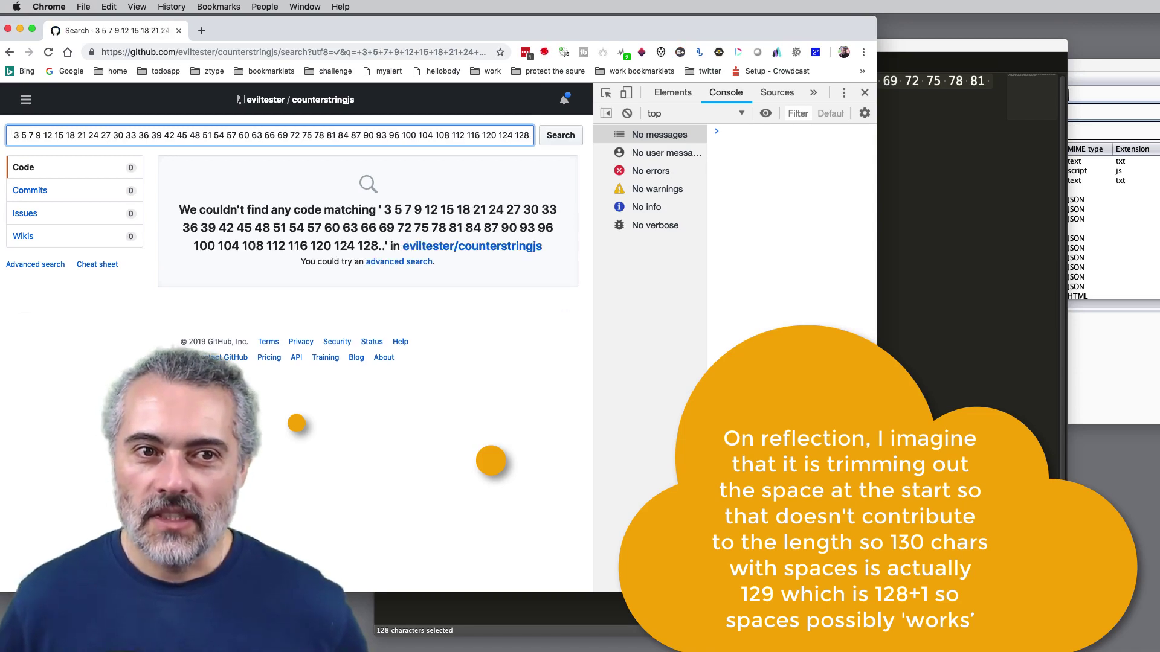
Remove the leading 3 and one trailing dot from the query, resubmitting after each edit.
key(End)
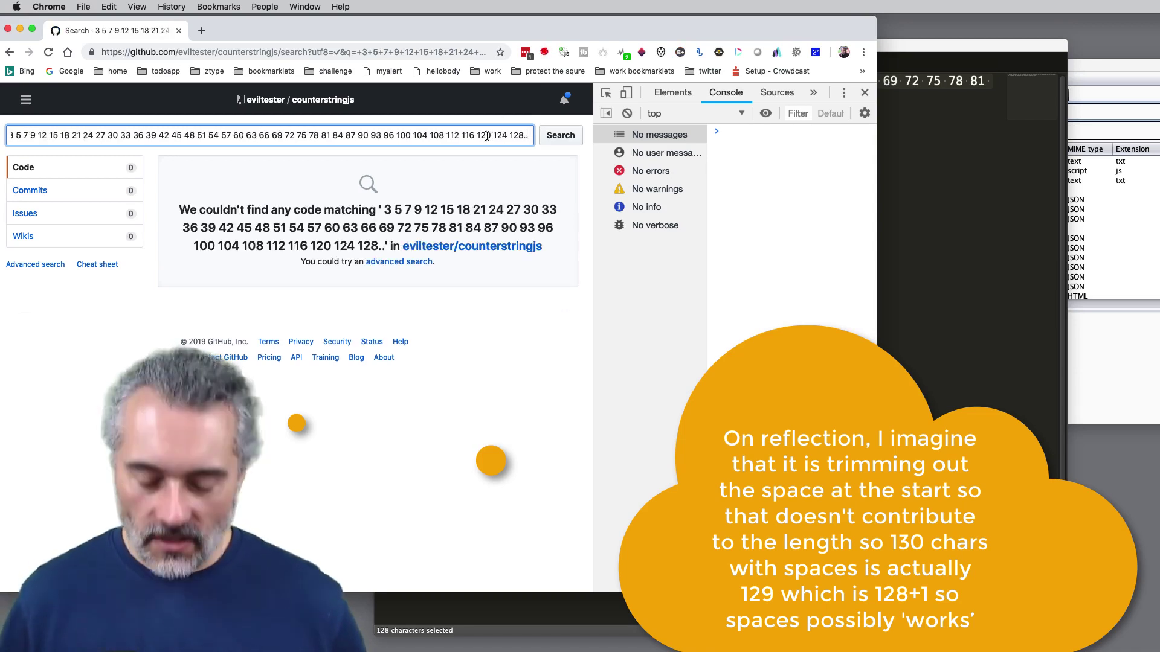
key(Home)
key(Delete)
key(Delete)
key(Return)
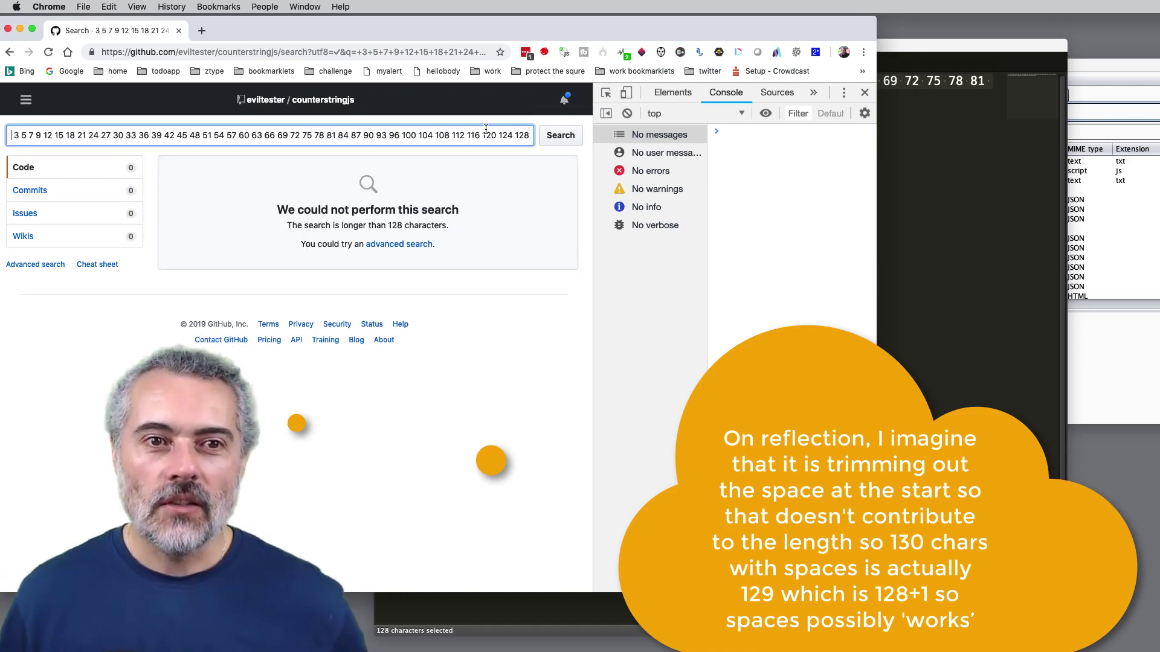
key(End)
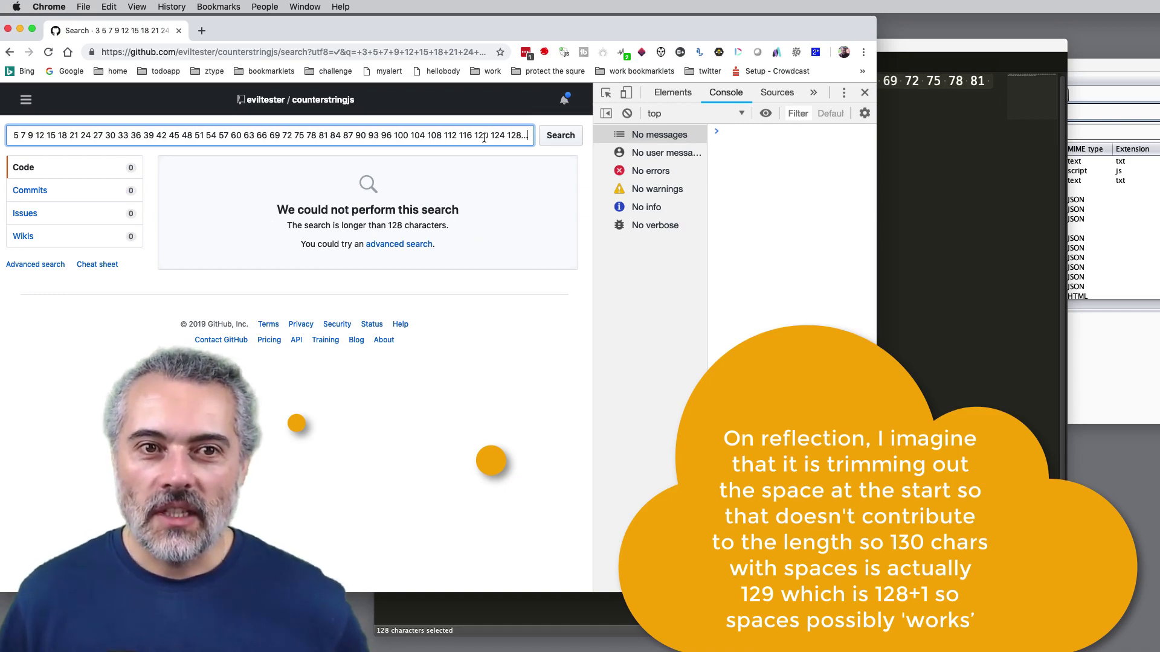
key(BackSpace)
key(Return)
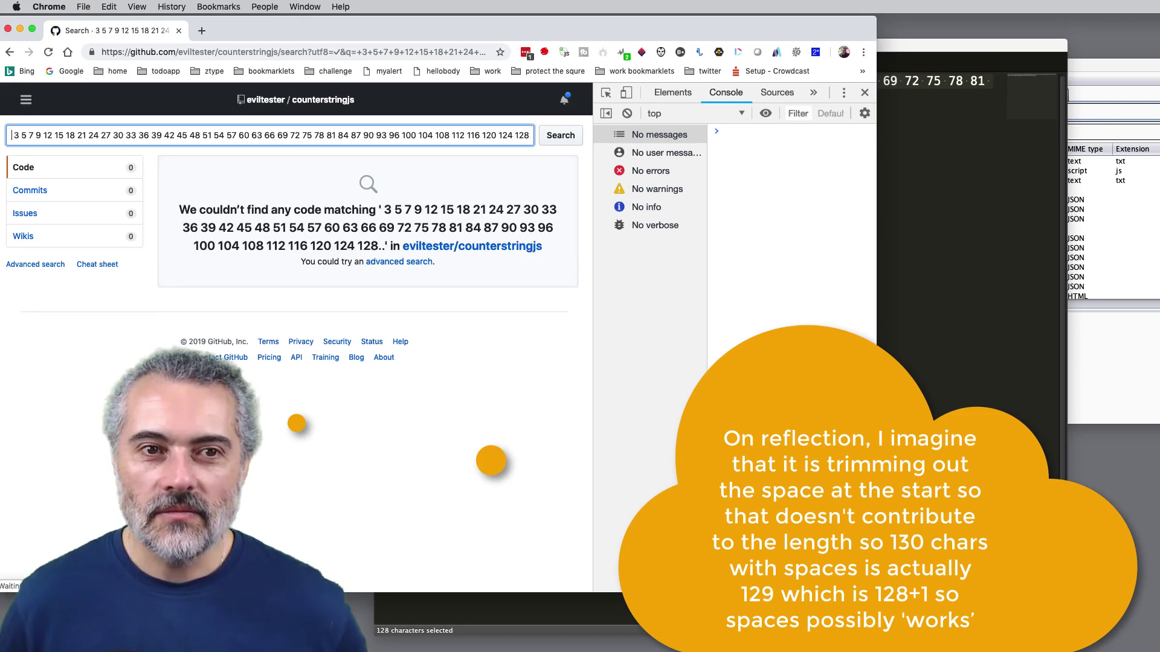
Copy the query and measure its length in the DevTools console: 129 characters.
key(super+a)
key(super+Tab)
key(super+Tab)
click(819, 263)
text(")
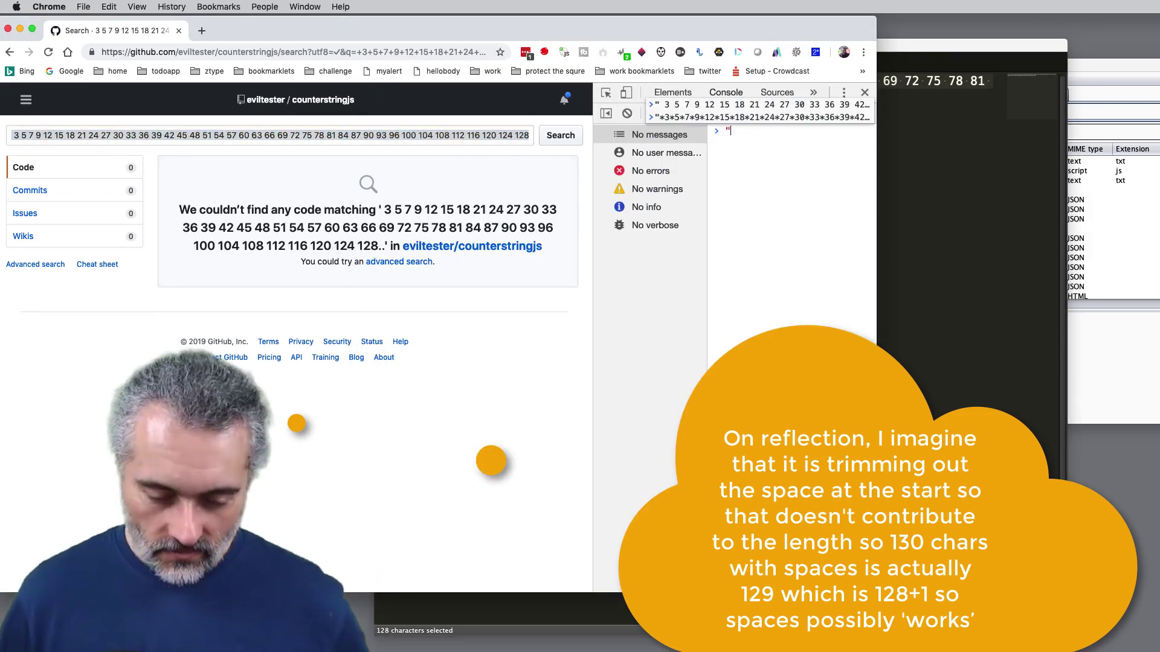
key(super+v)
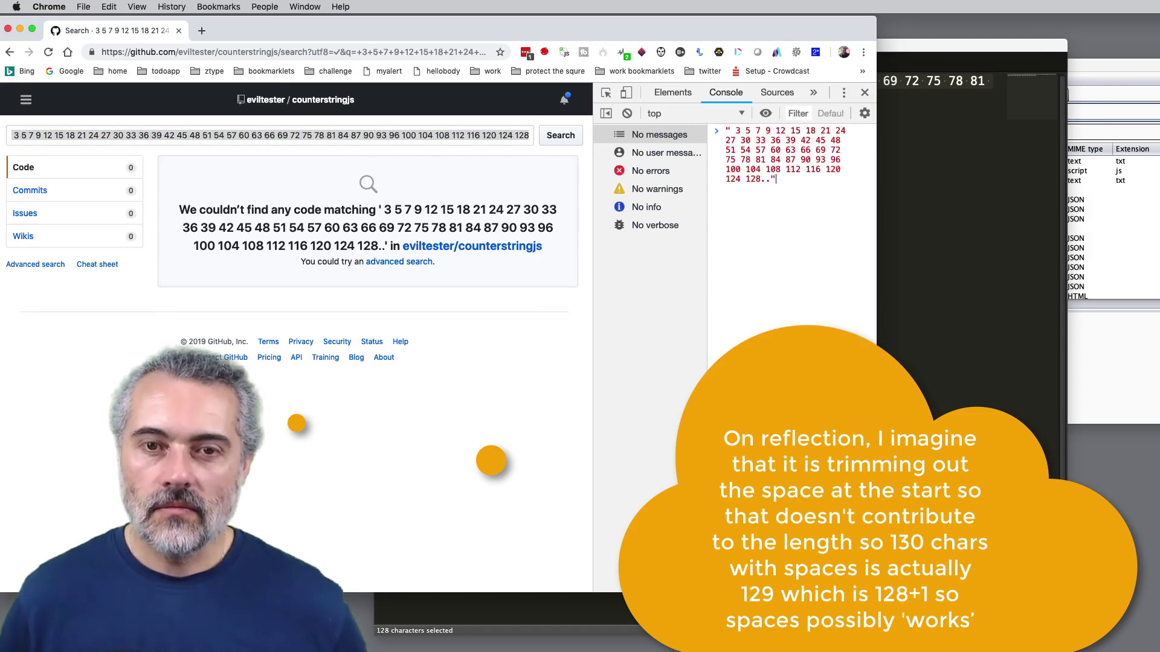
text(.le)
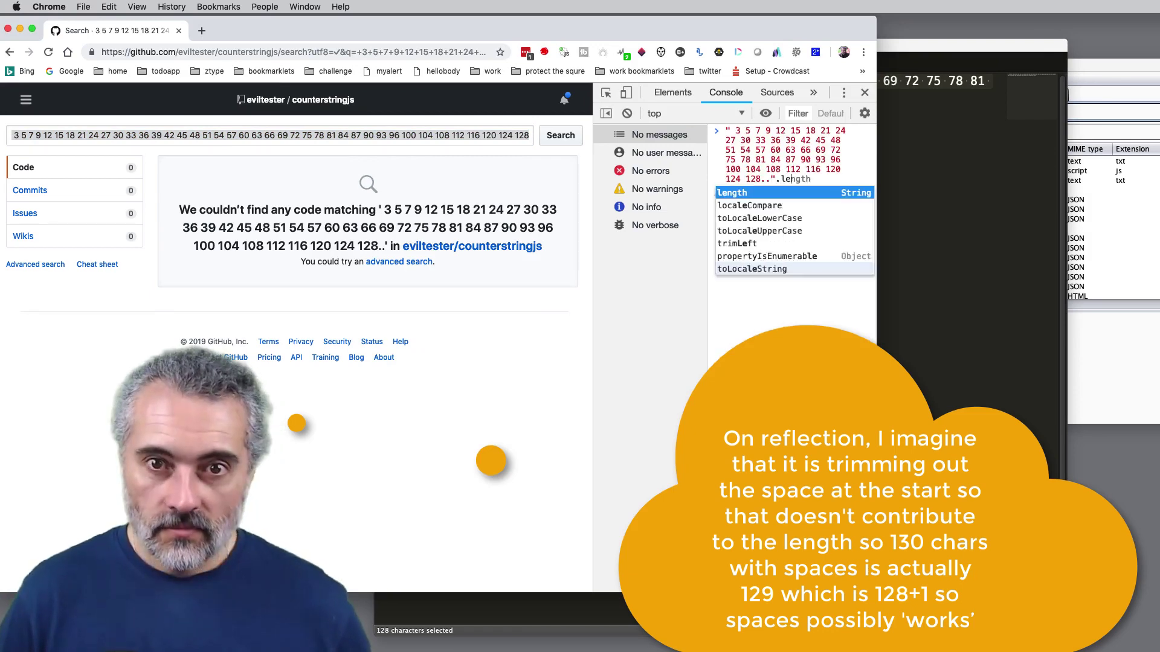
key(Return)
key(Return)
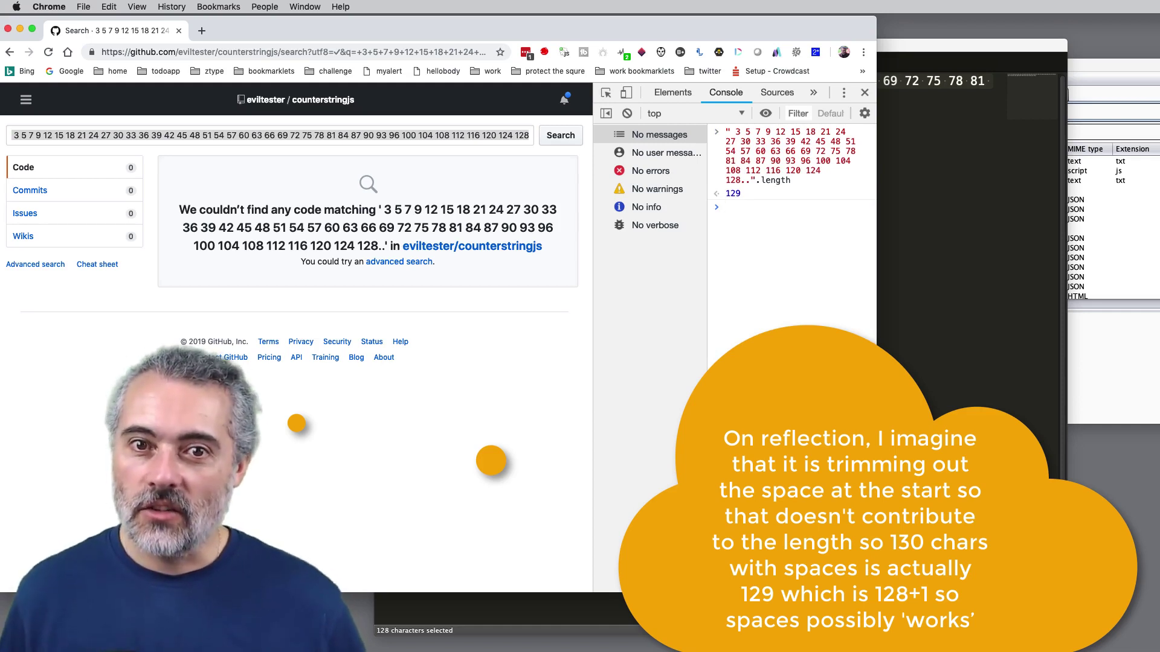
Delete one more trailing dot and rerun the search ending '128.'.
click(456, 130)
key(super+Right)
key(BackSpace)
key(Return)
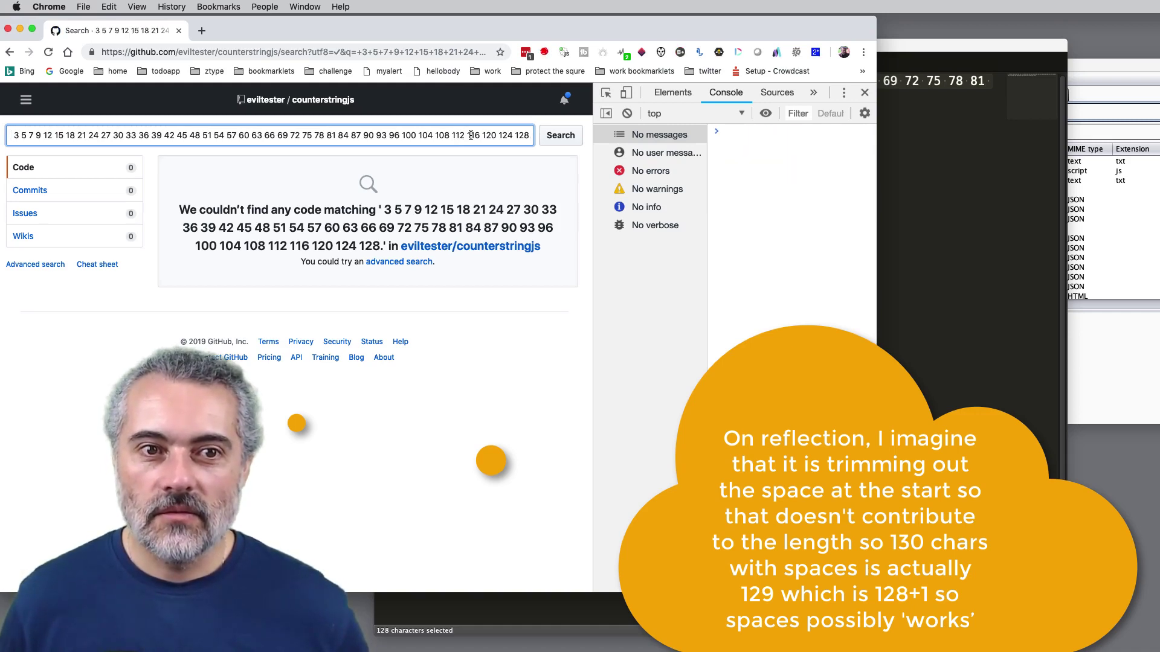
Add two dots to the end of the query, resubmitting after each, until the length error appears.
key(super+Right)
text(.)
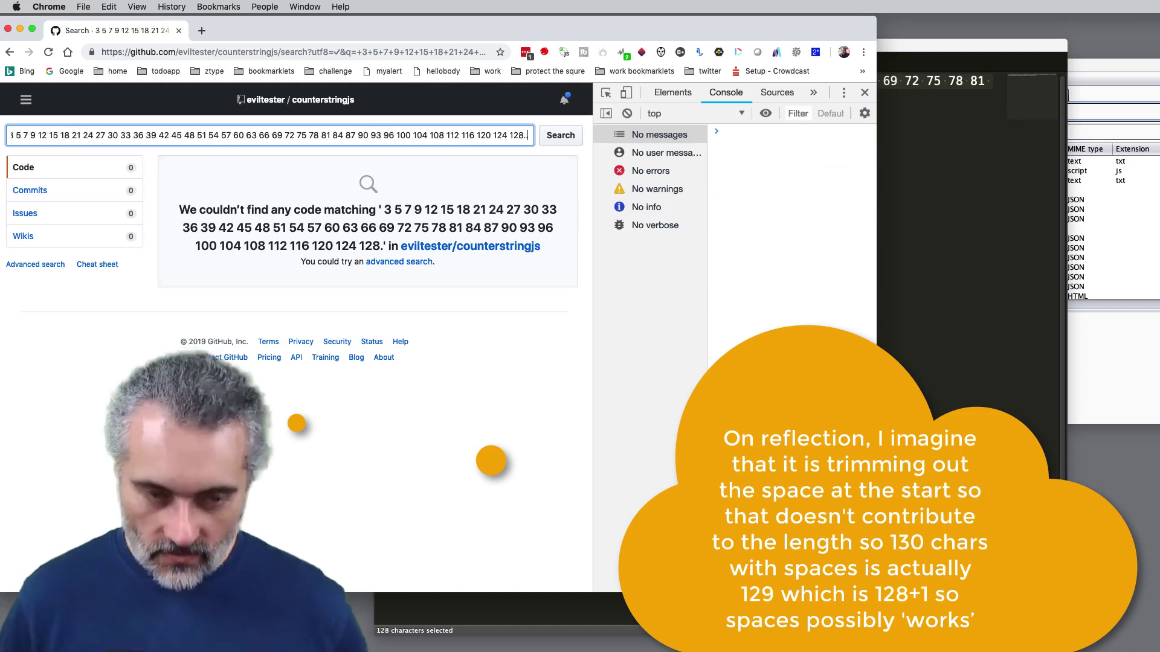
key(Return)
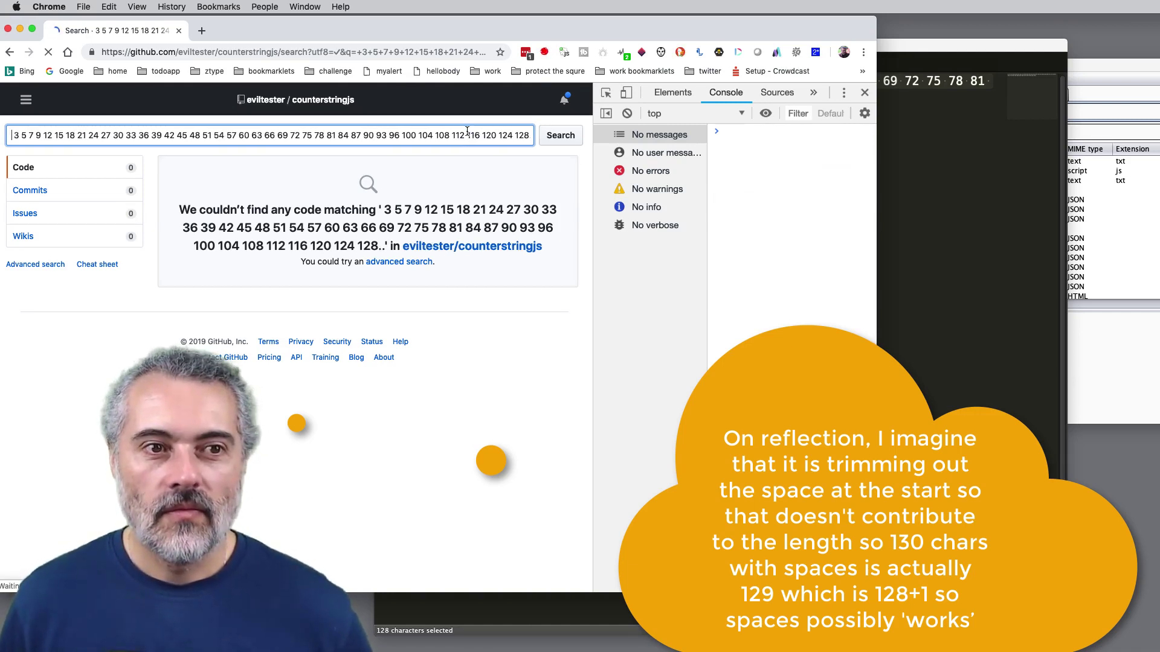
key(super+Right)
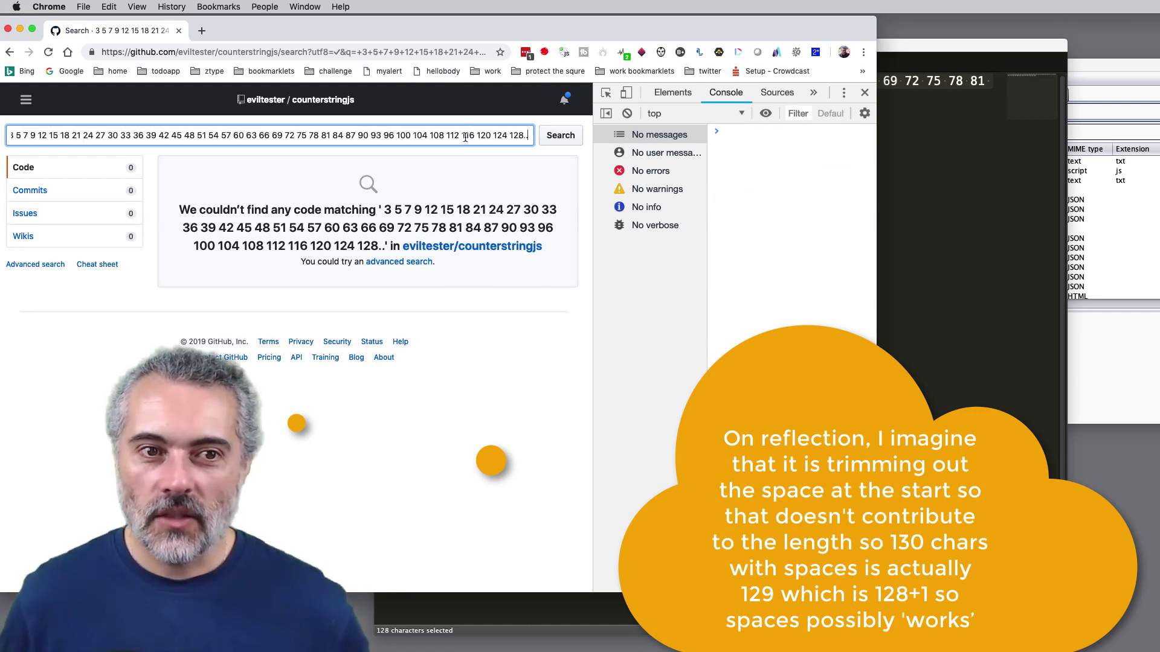
text(.)
key(Return)
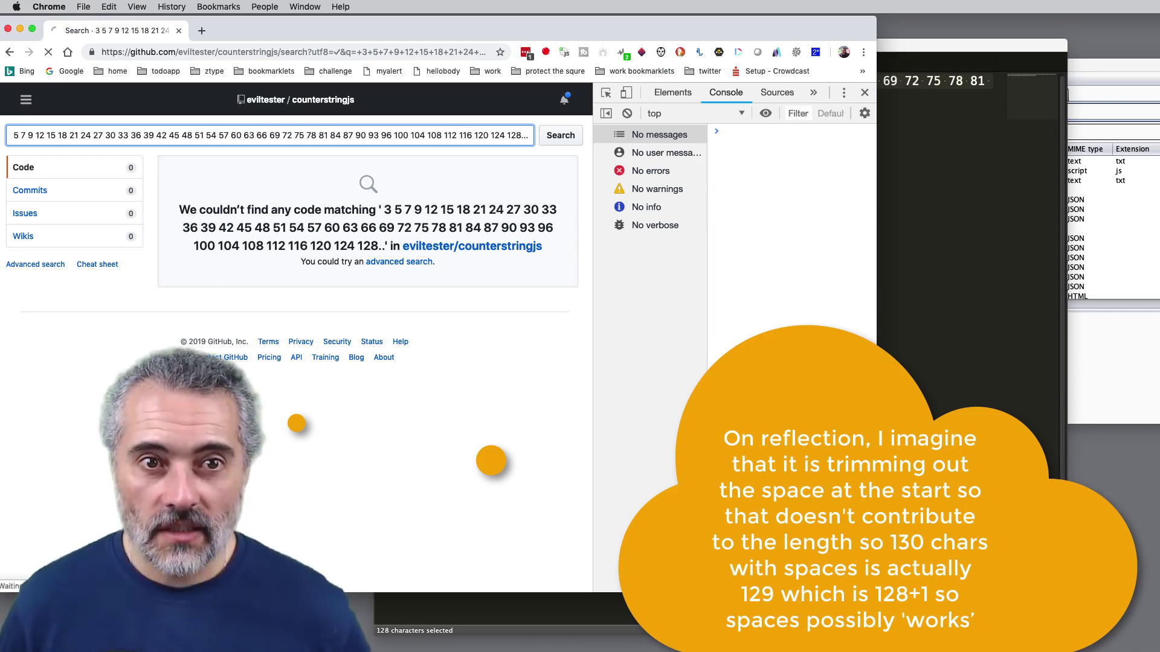
Measure the query's .length in the DevTools console, confirming 130 characters.
triple_click(464, 135)
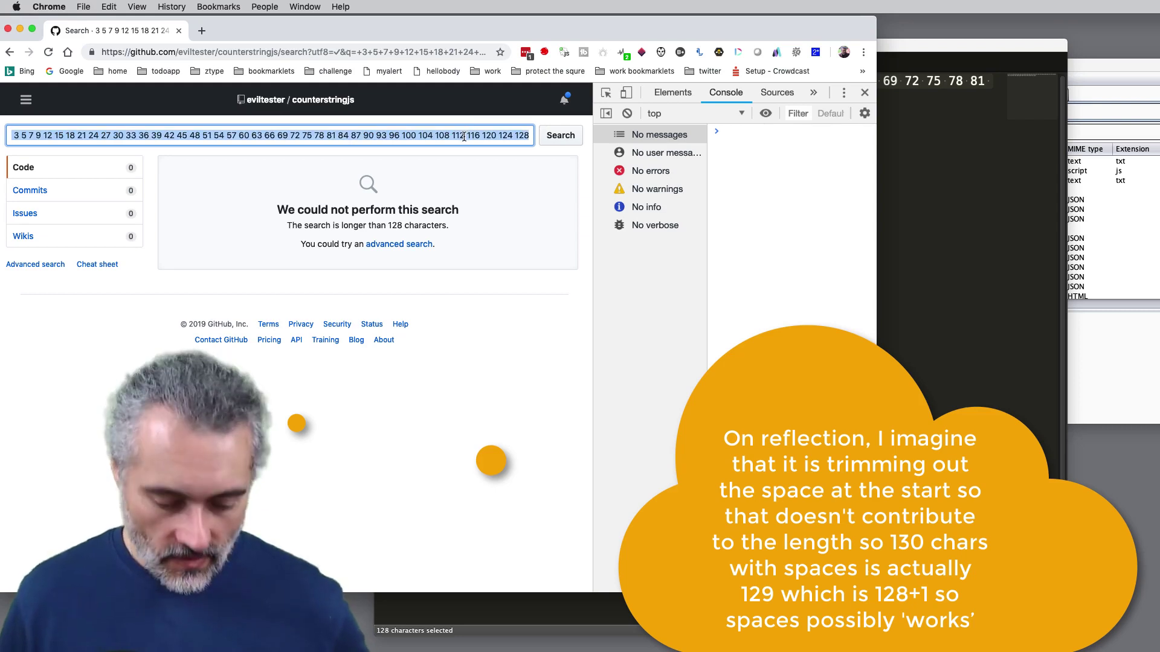
click(731, 234)
text("")
key(super+v)
text(.l)
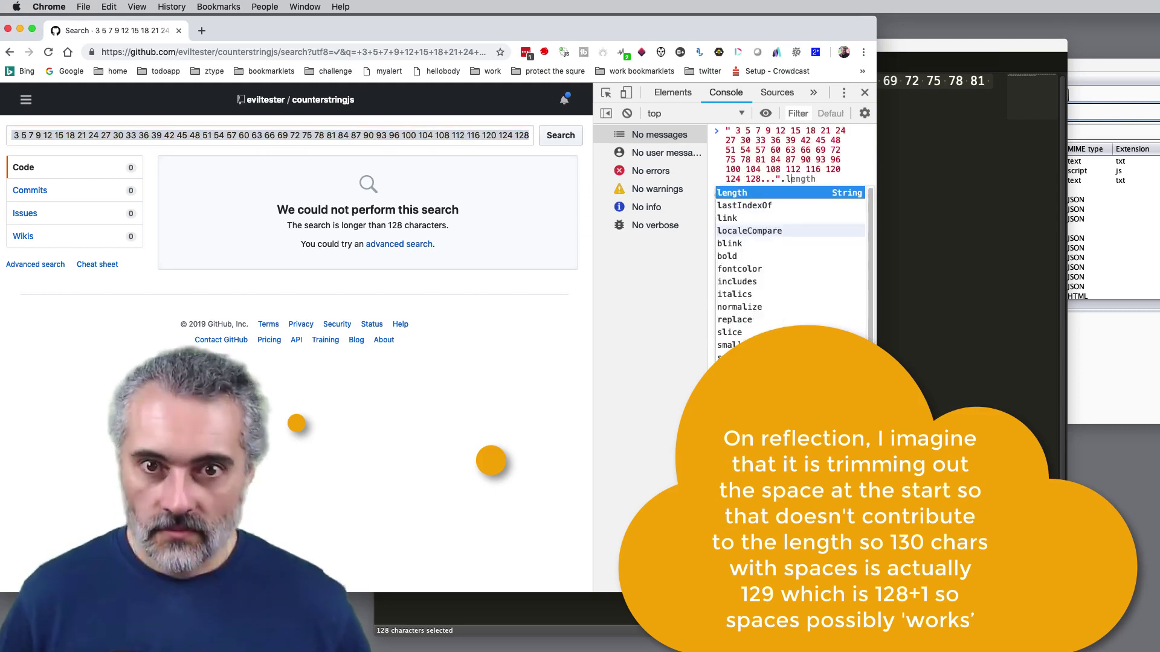
key(Tab)
key(Return)
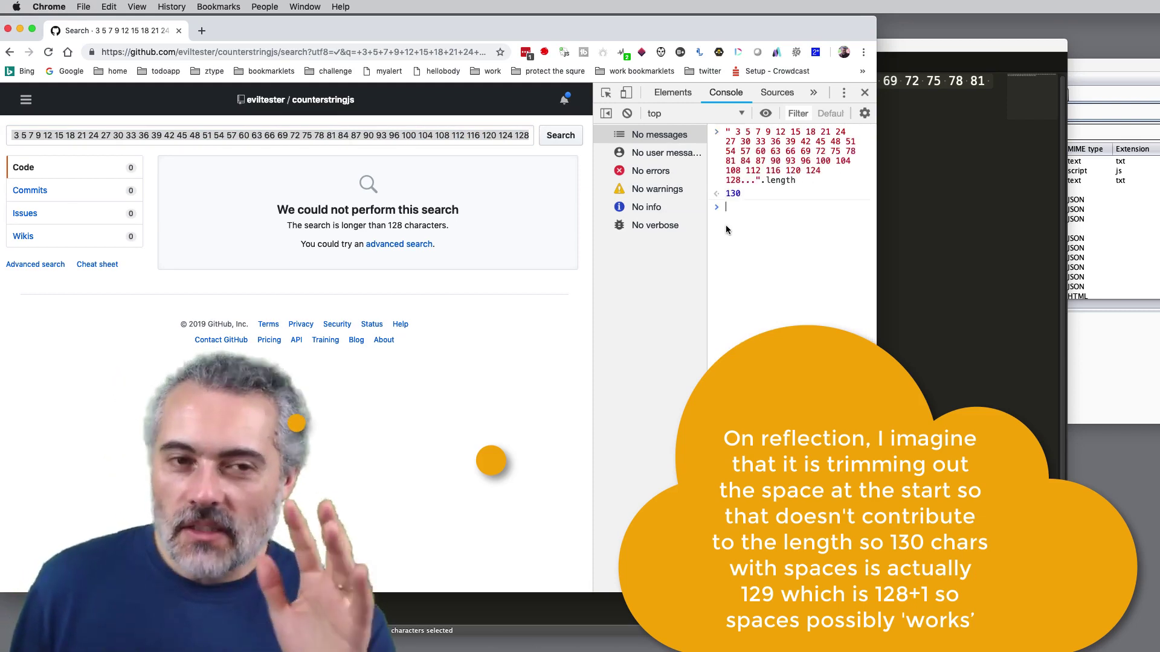
Copy the 130-character query and return to the counterstringjs repository page.
click(406, 139)
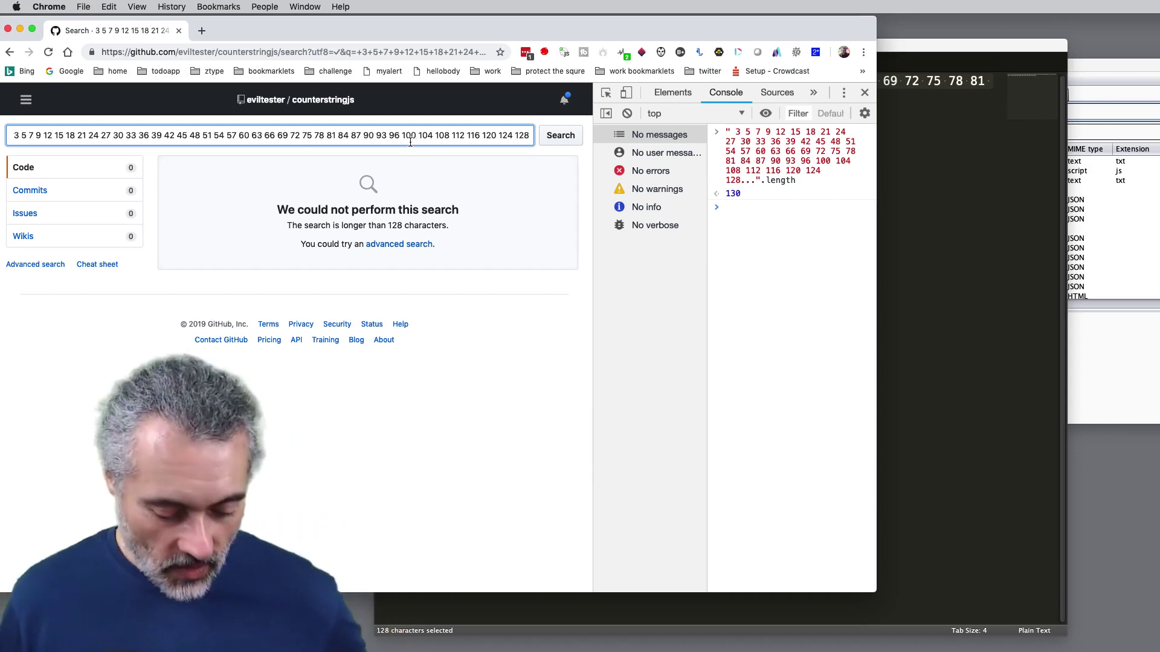
key(super+a)
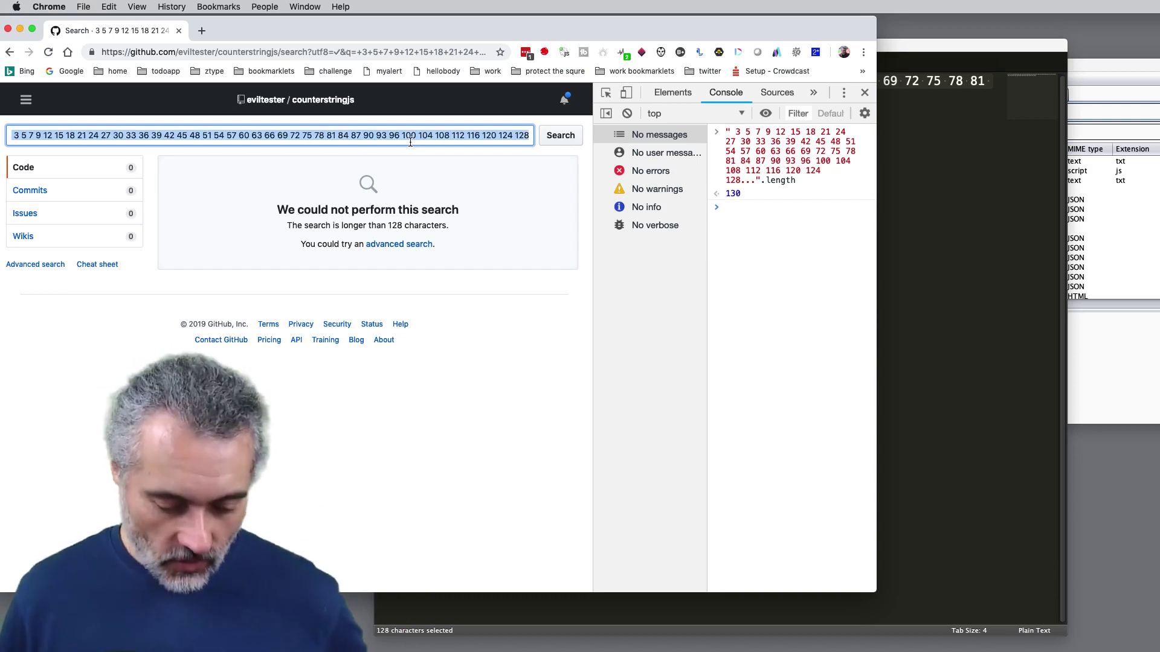
key(super+c)
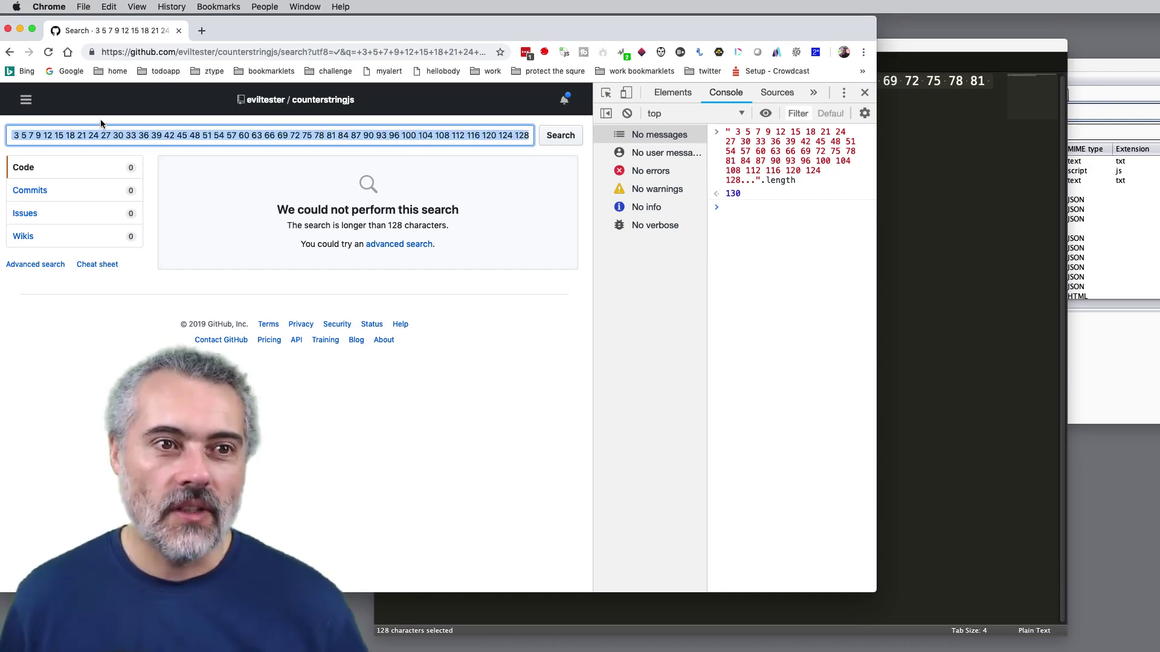
click(587, 250)
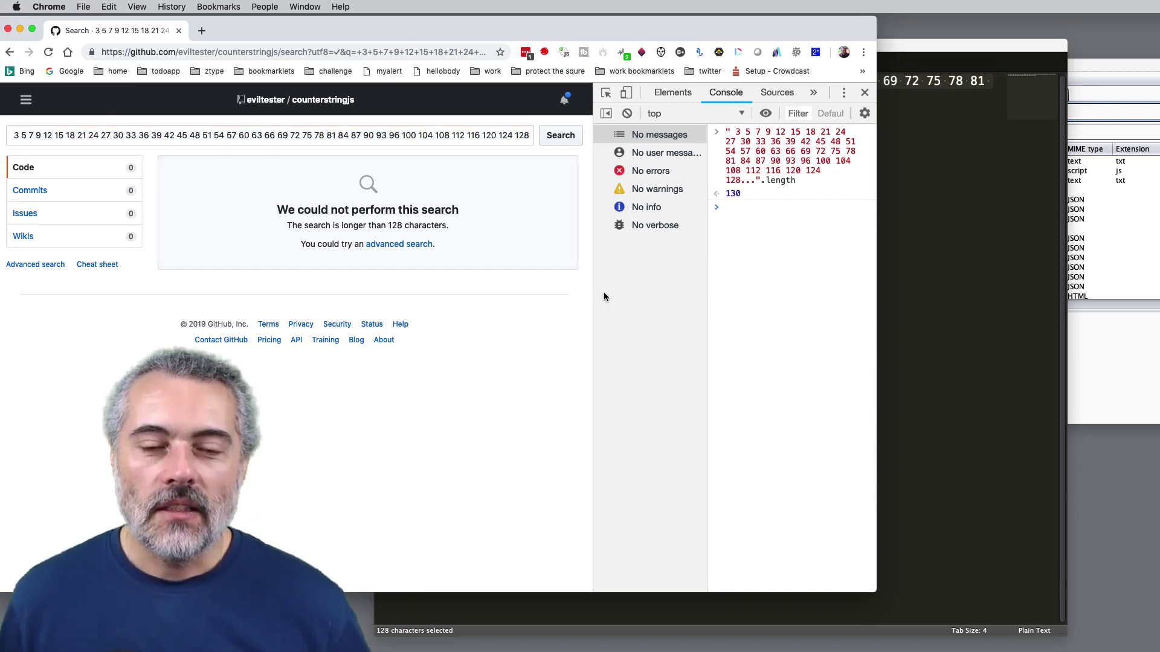
click(332, 100)
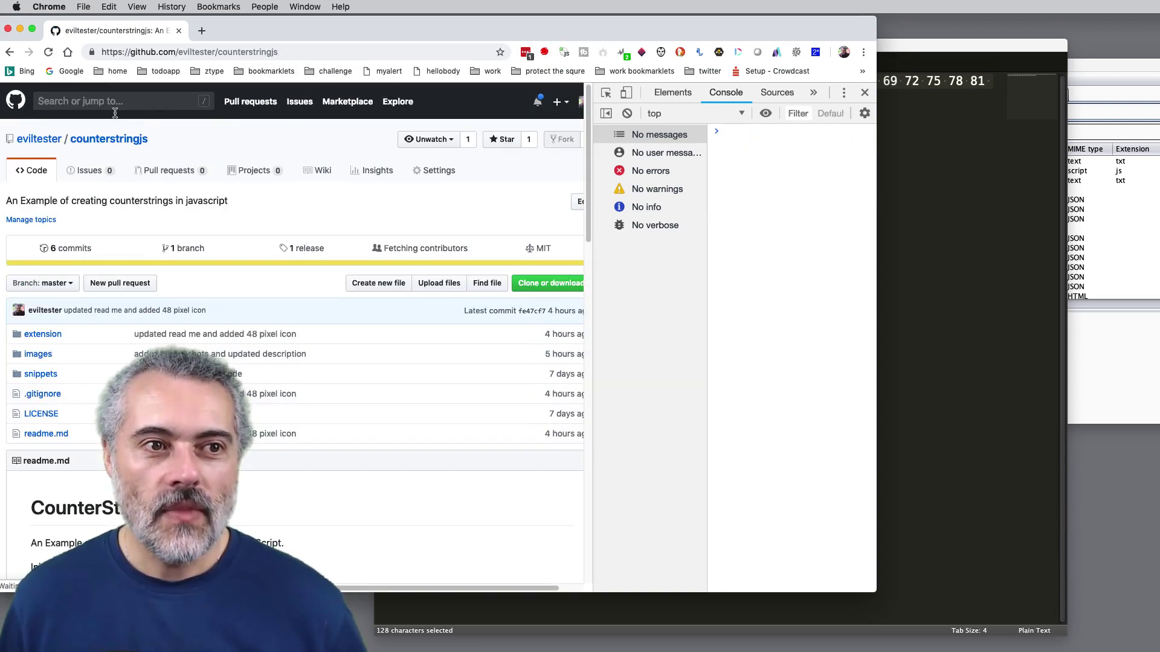
Paste the counterstring into 'Search or jump to', search in this repository, then reopen the repository page.
click(106, 100)
key(ctrl+v)
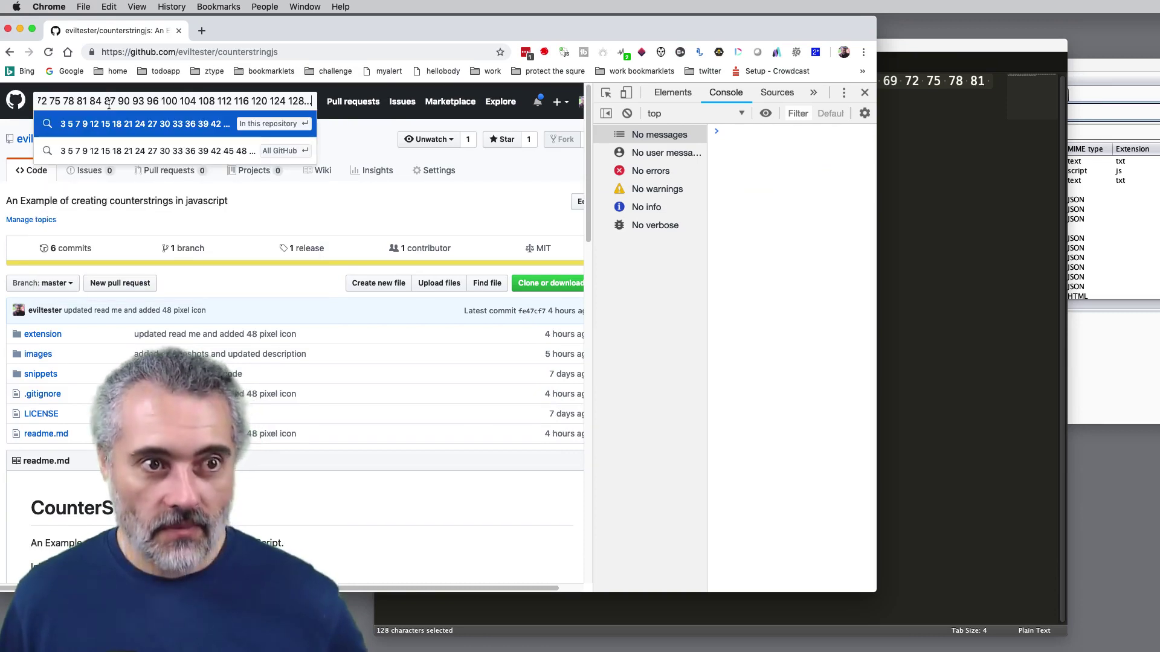
click(254, 124)
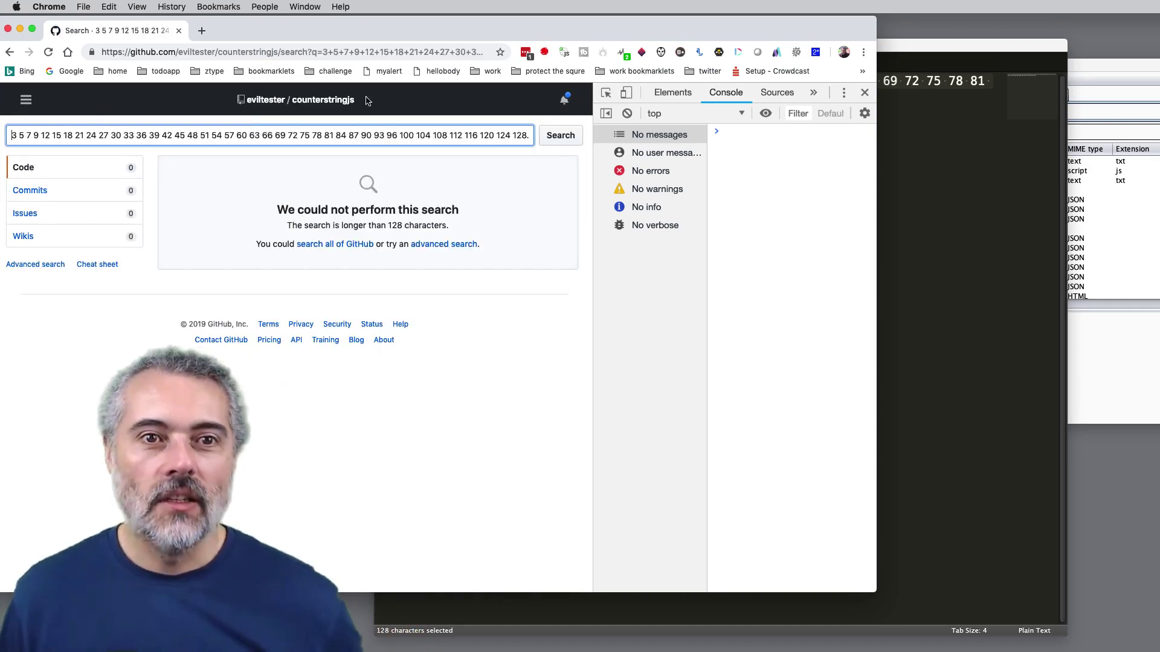
click(28, 101)
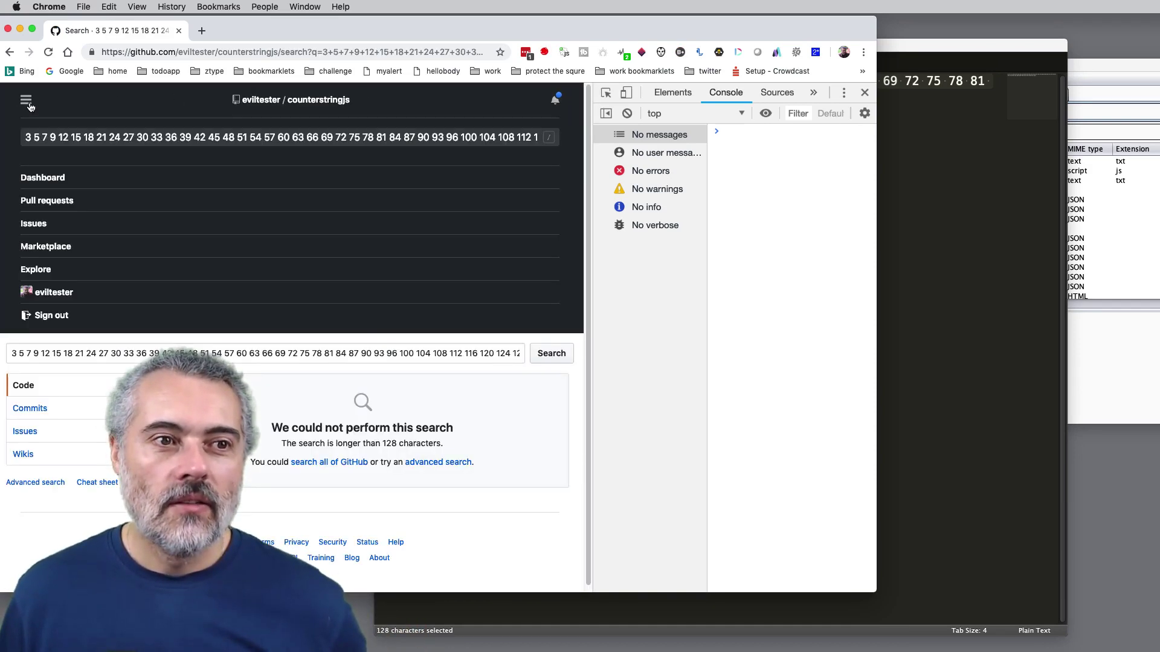
click(311, 101)
Search all of GitHub for the pasted 128-character counterstring and rerun the search.
click(151, 101)
key(cmd+v)
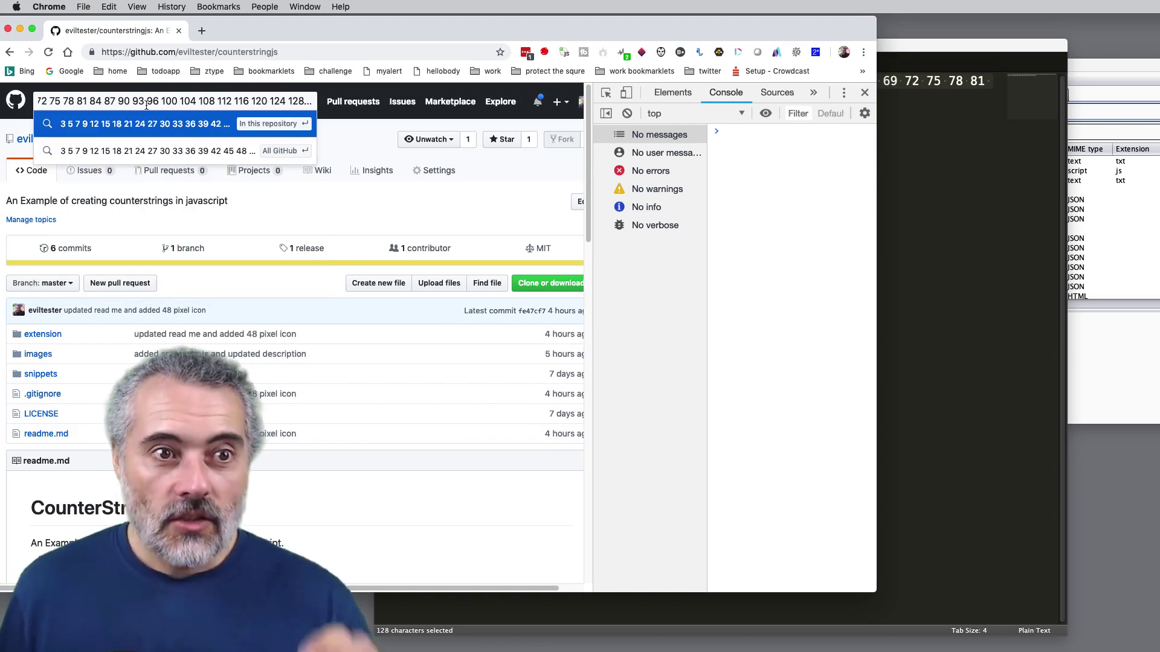
click(276, 156)
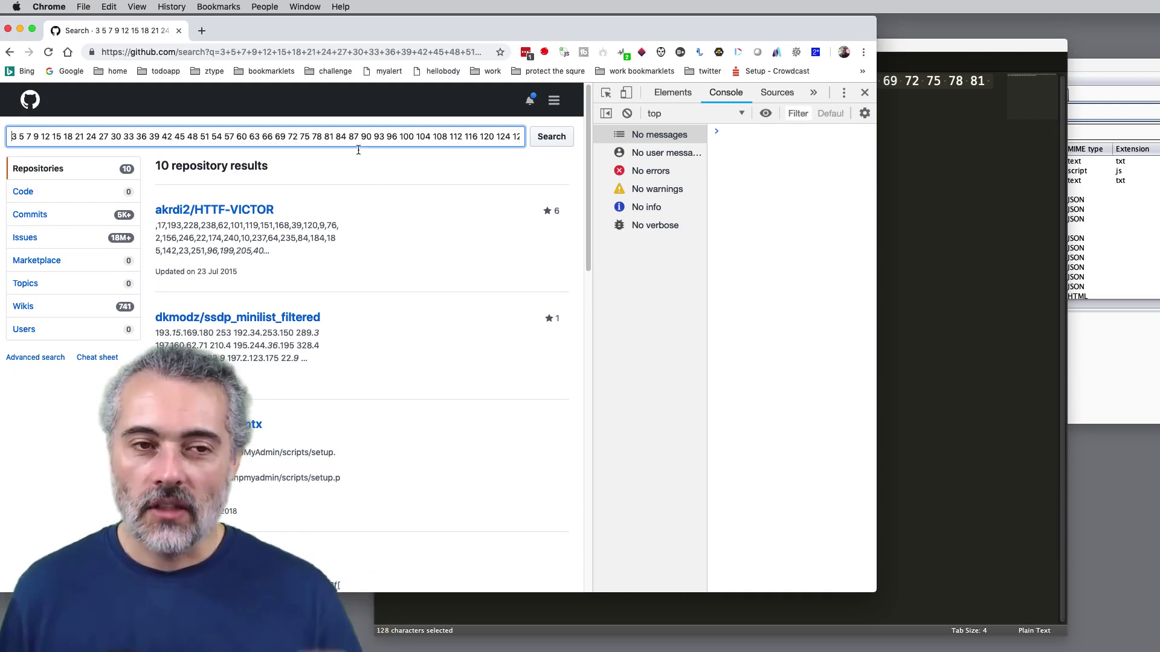
click(543, 142)
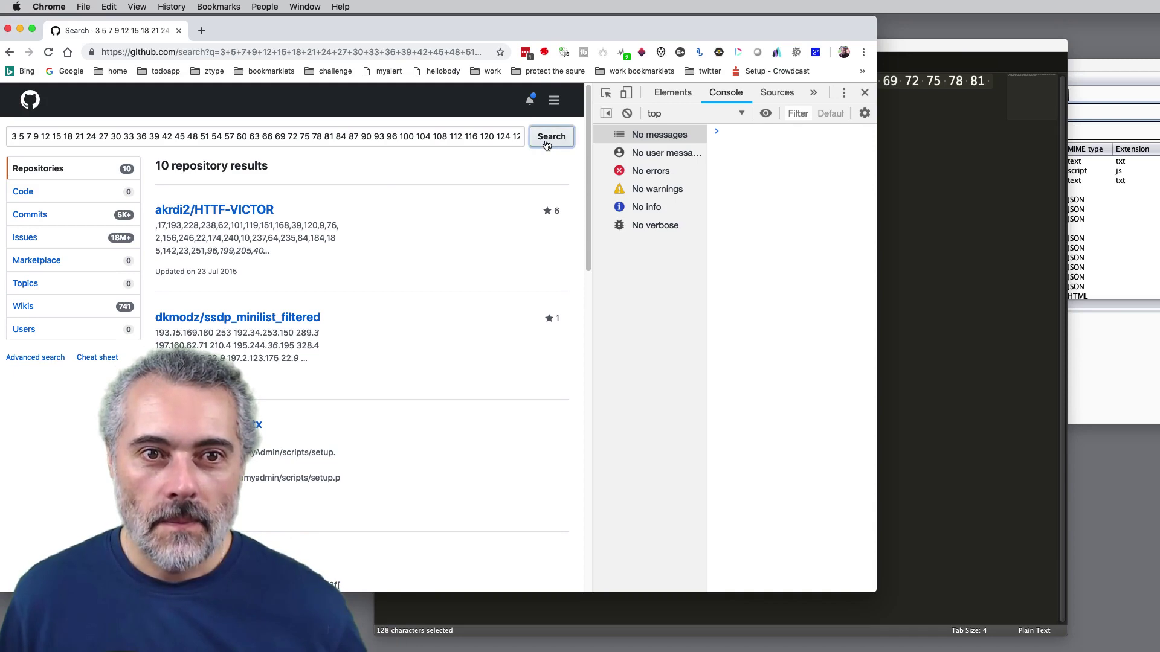
Open the search field's context menu near 96 to reach Generate Counterstring.
click(367, 136)
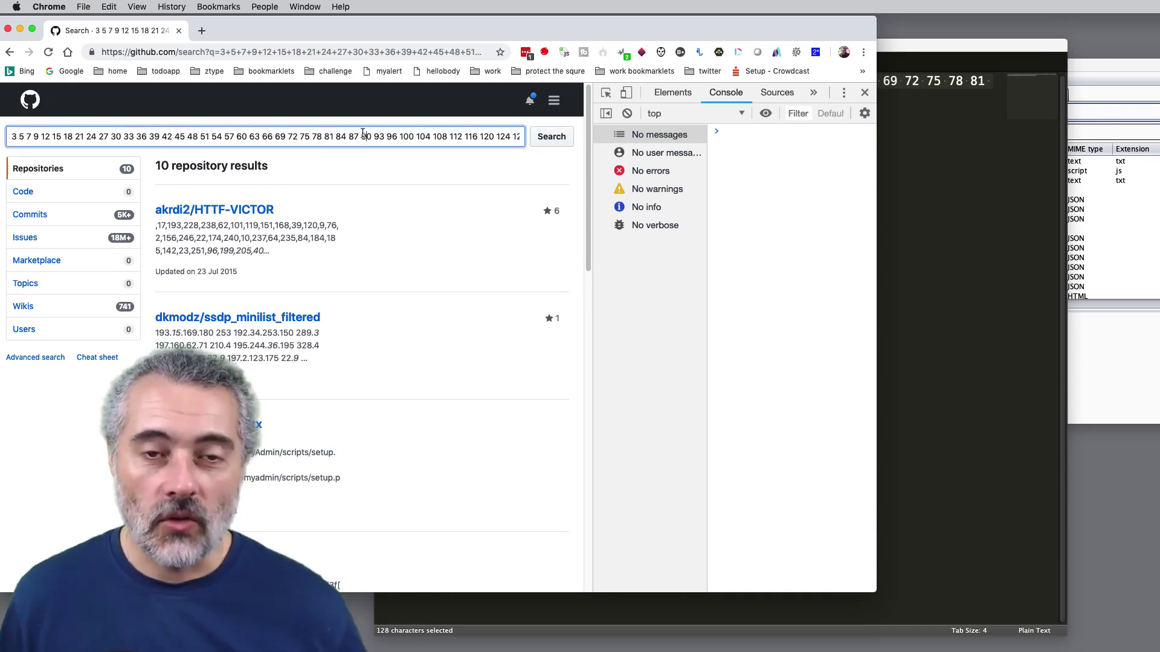
right_click(360, 134)
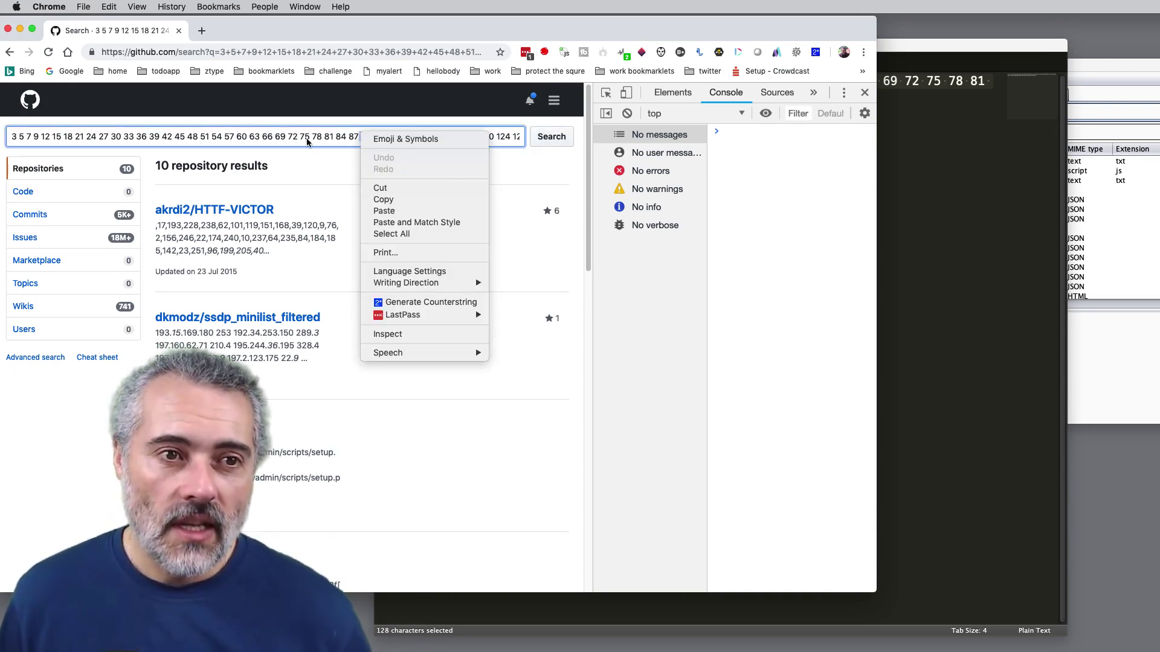
key(Escape)
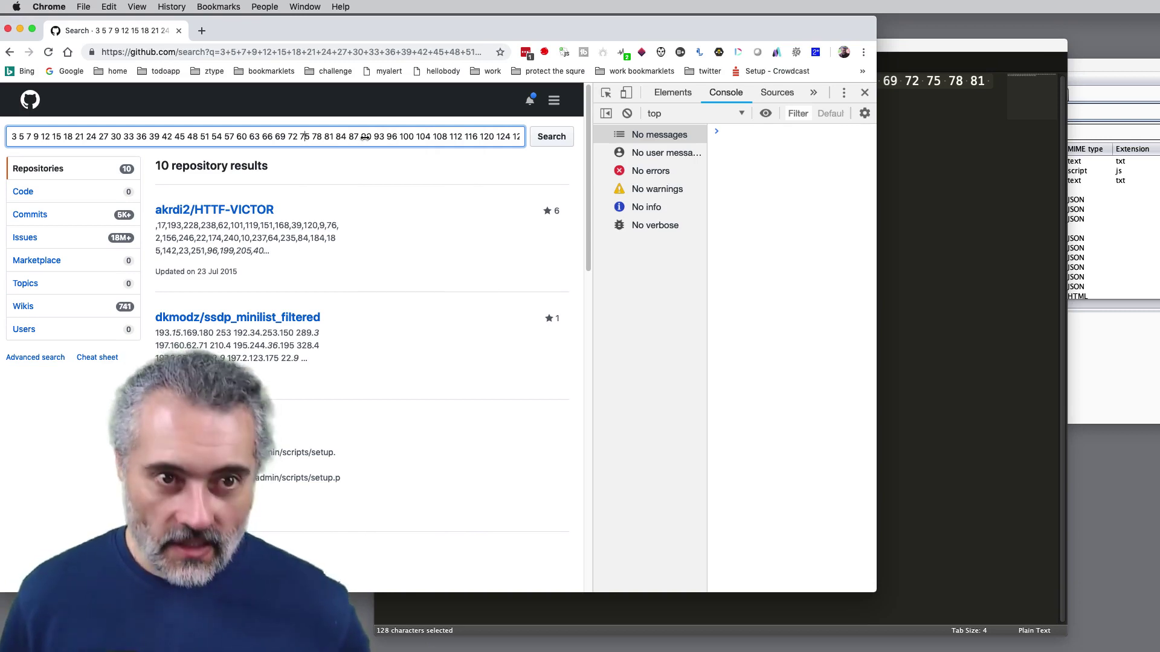
click(307, 137)
click(547, 136)
click(391, 137)
right_click(391, 136)
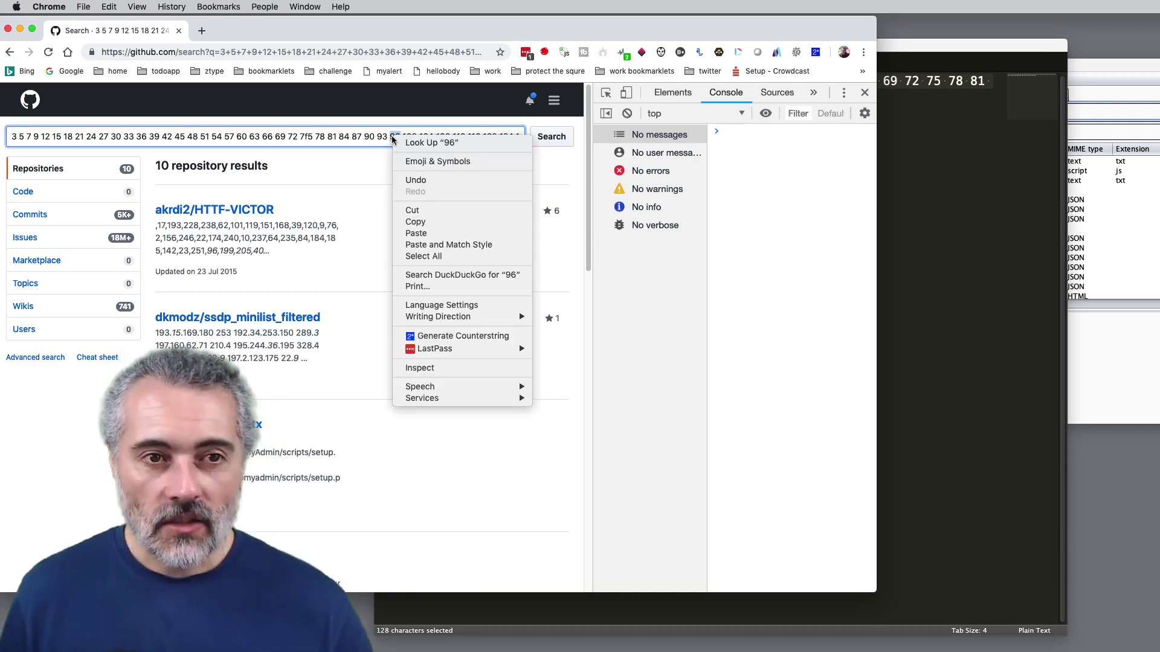
Generate a 100-character counterstring in the search box and submit the search.
click(473, 336)
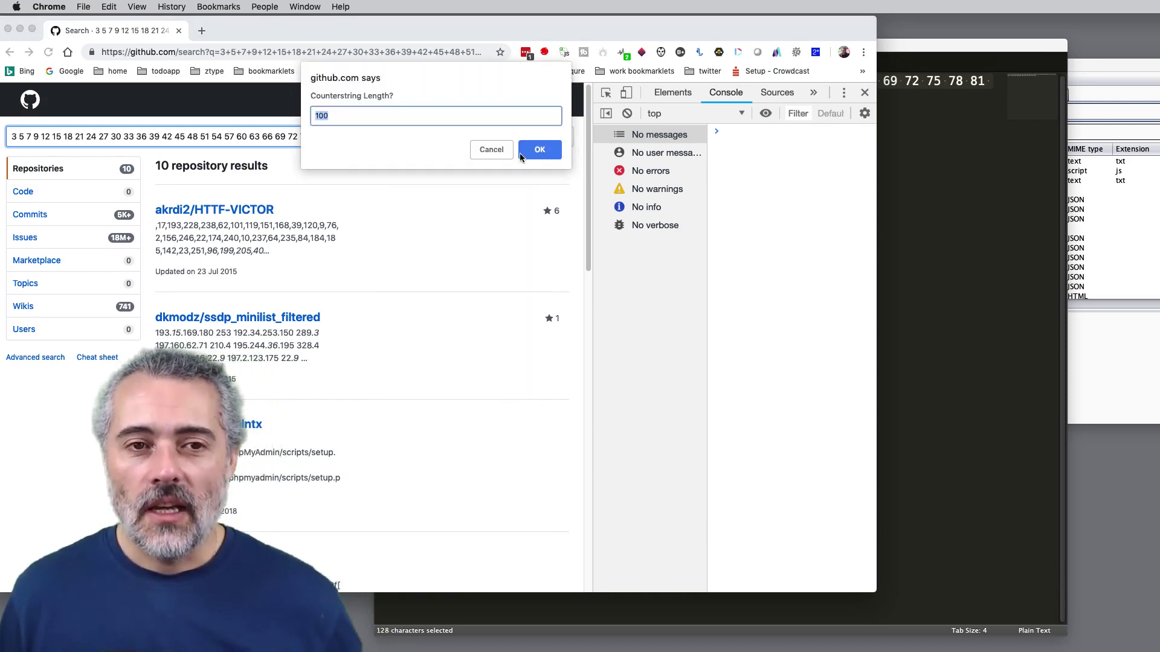
click(524, 151)
click(550, 138)
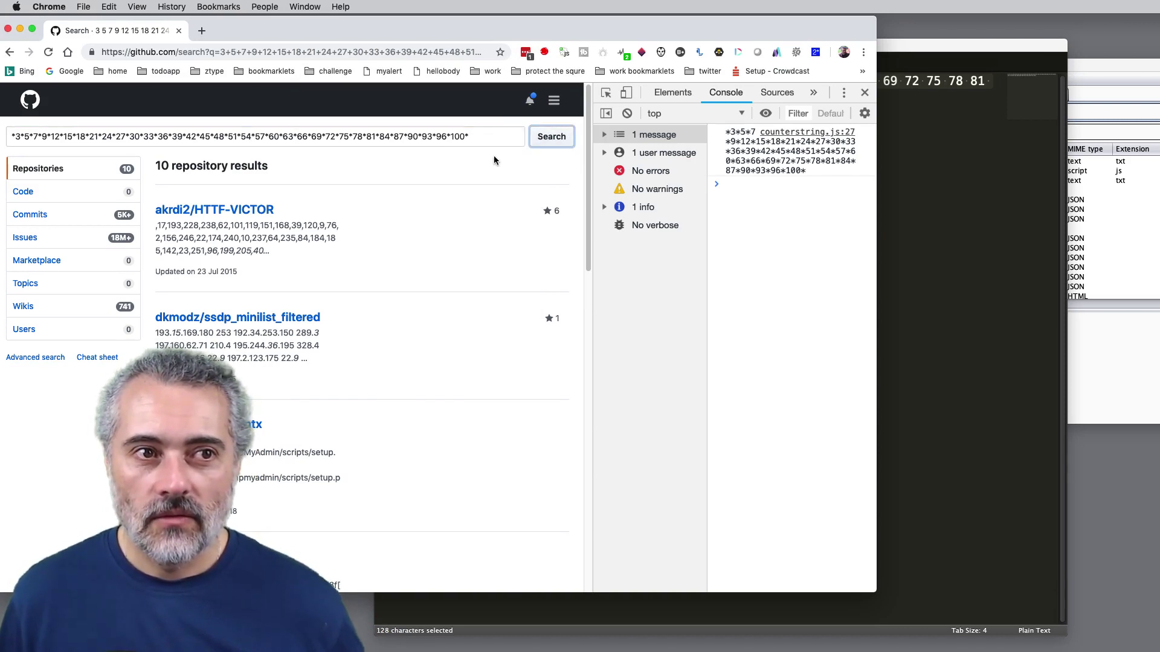
click(491, 138)
key(Return)
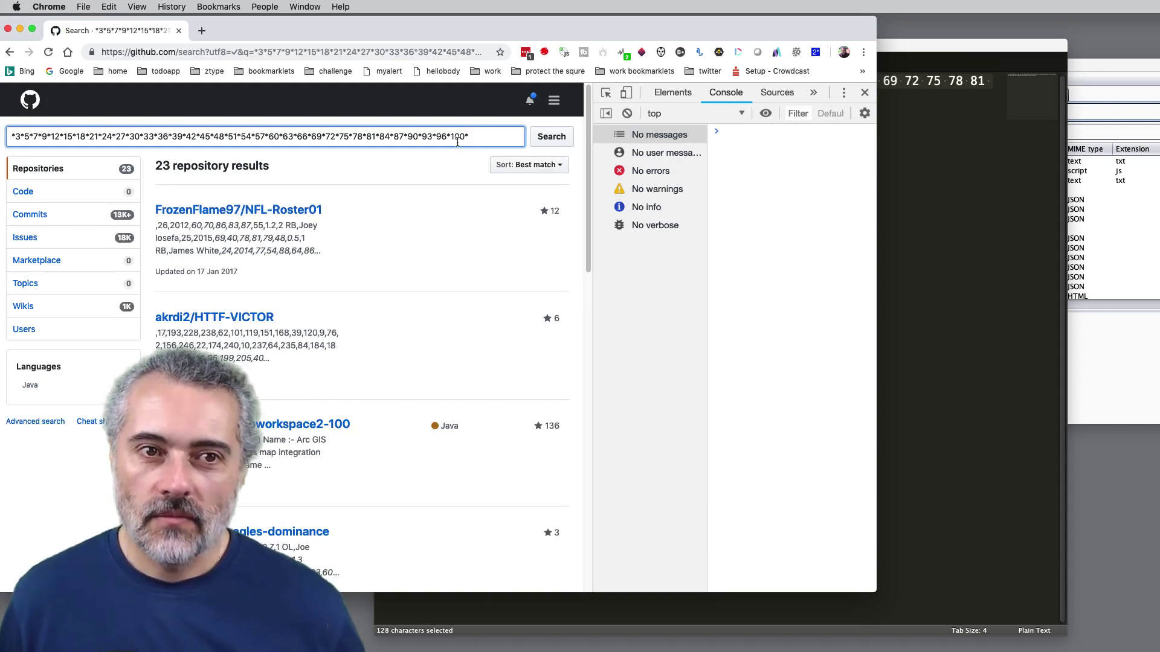
Generate a 255-character counterstring and search again, returning 6 repository results.
right_click(471, 139)
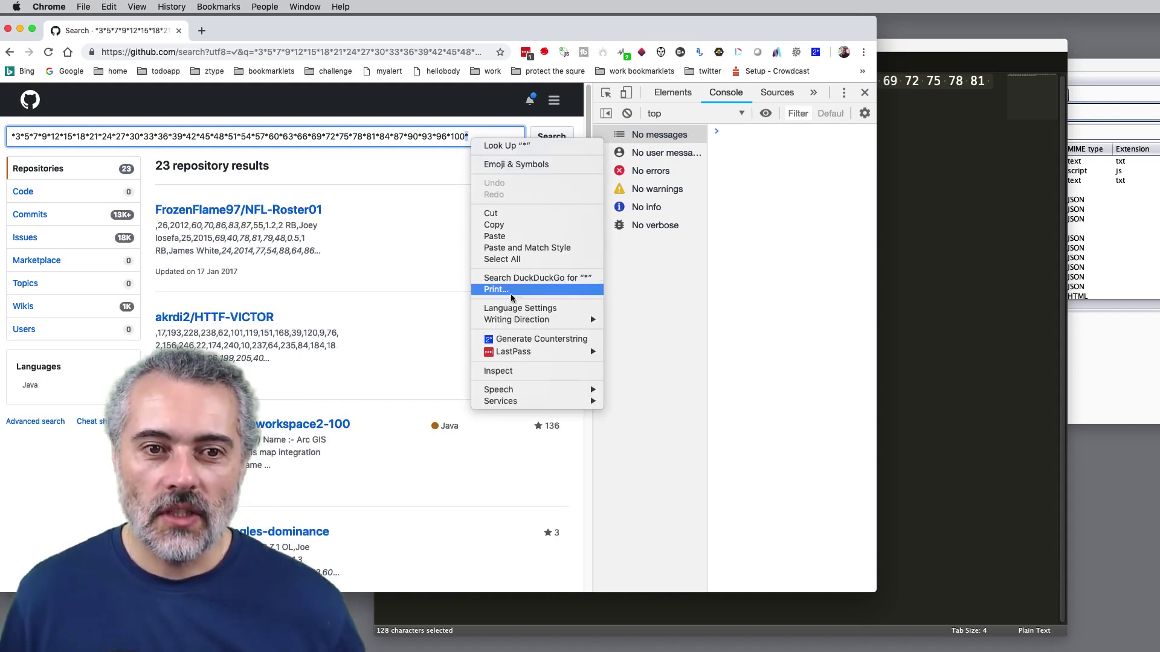
click(526, 338)
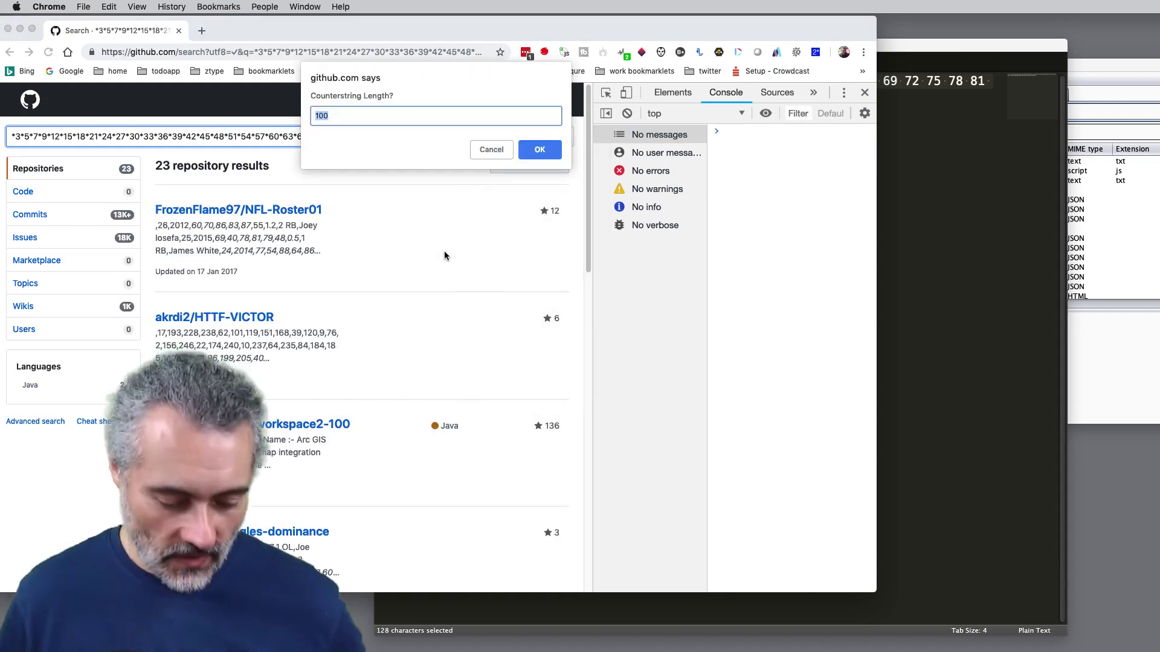
text(255)
key(Return)
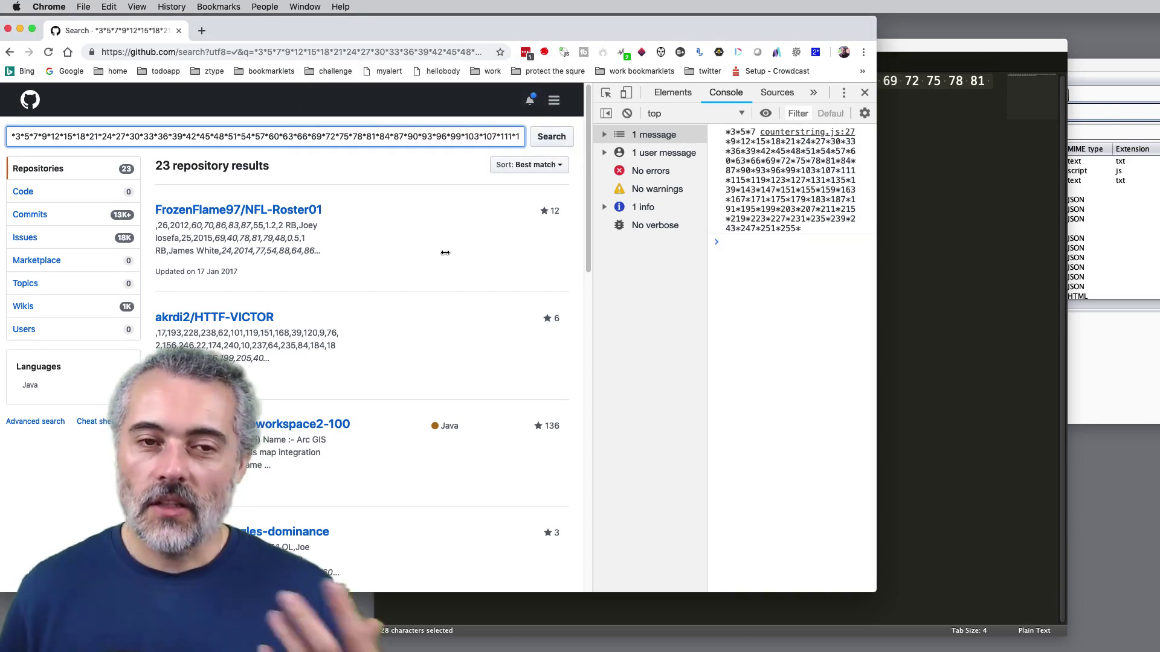
click(433, 137)
key(Return)
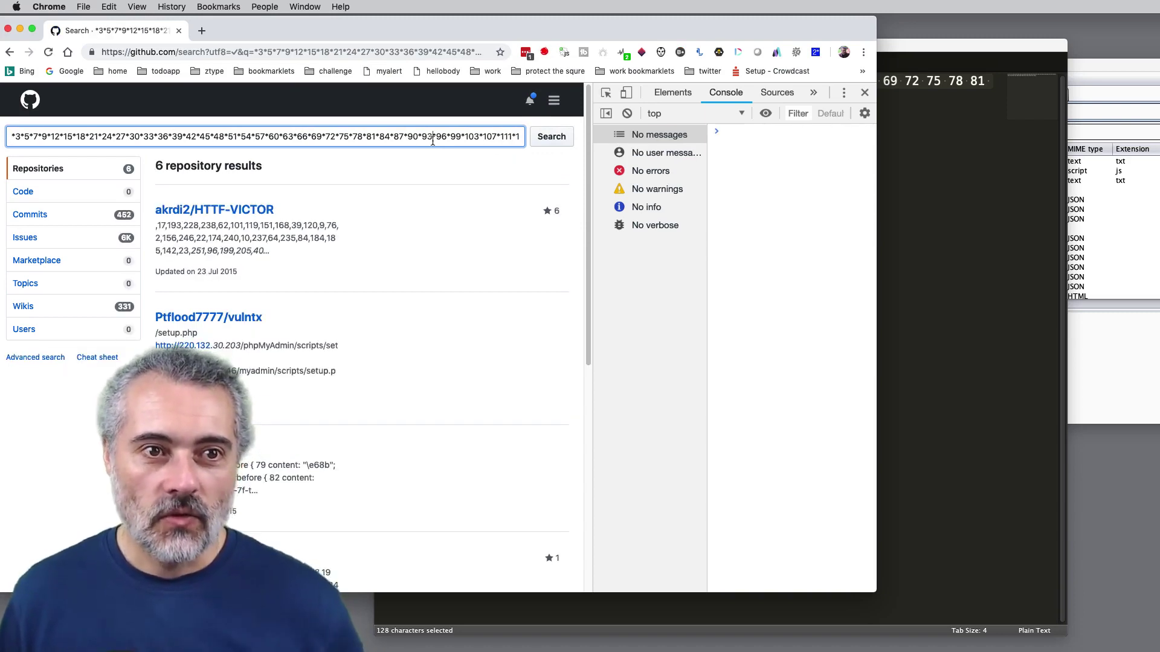
key(super+Right)
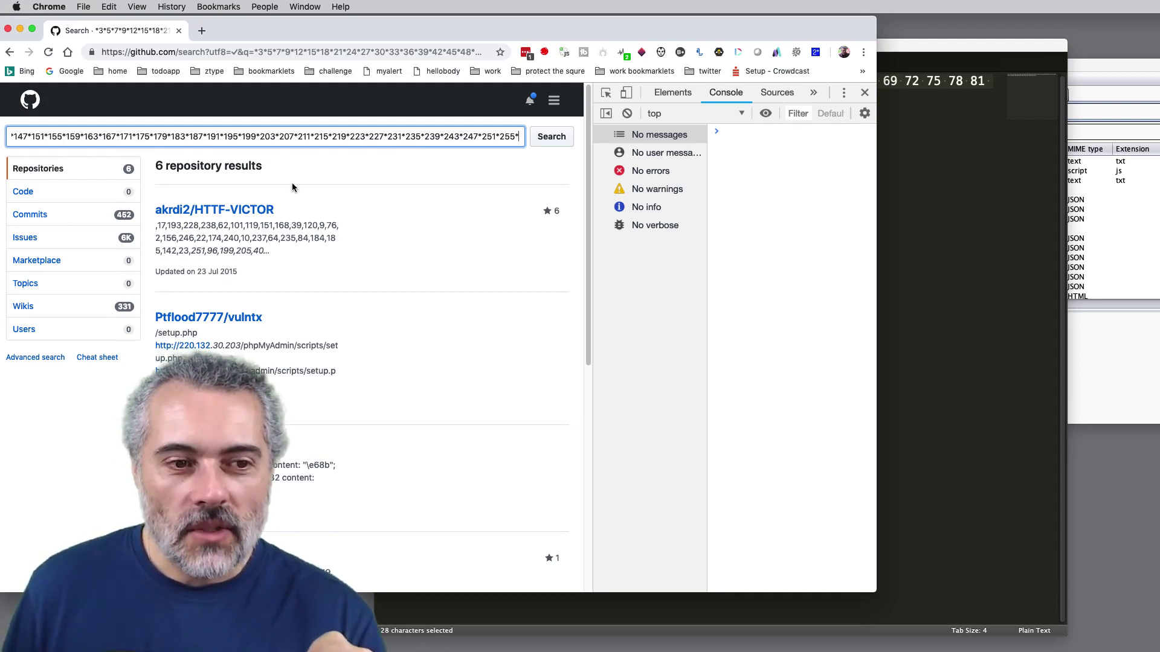
scroll(339, 332, down, 2)
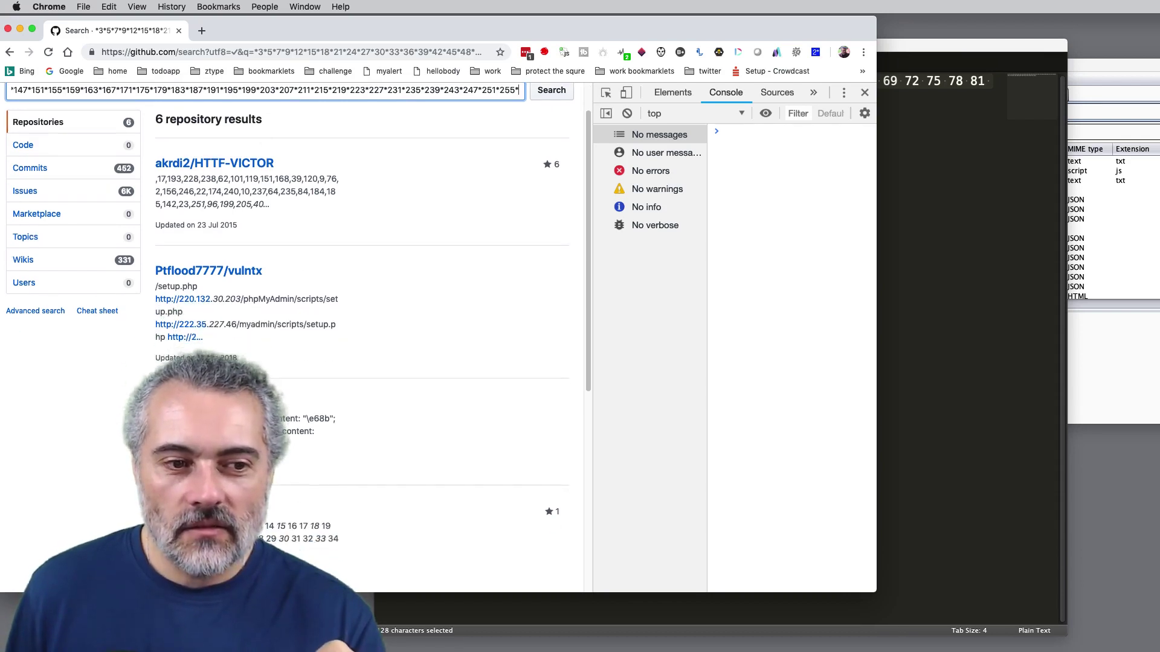
scroll(299, 102, up, 2)
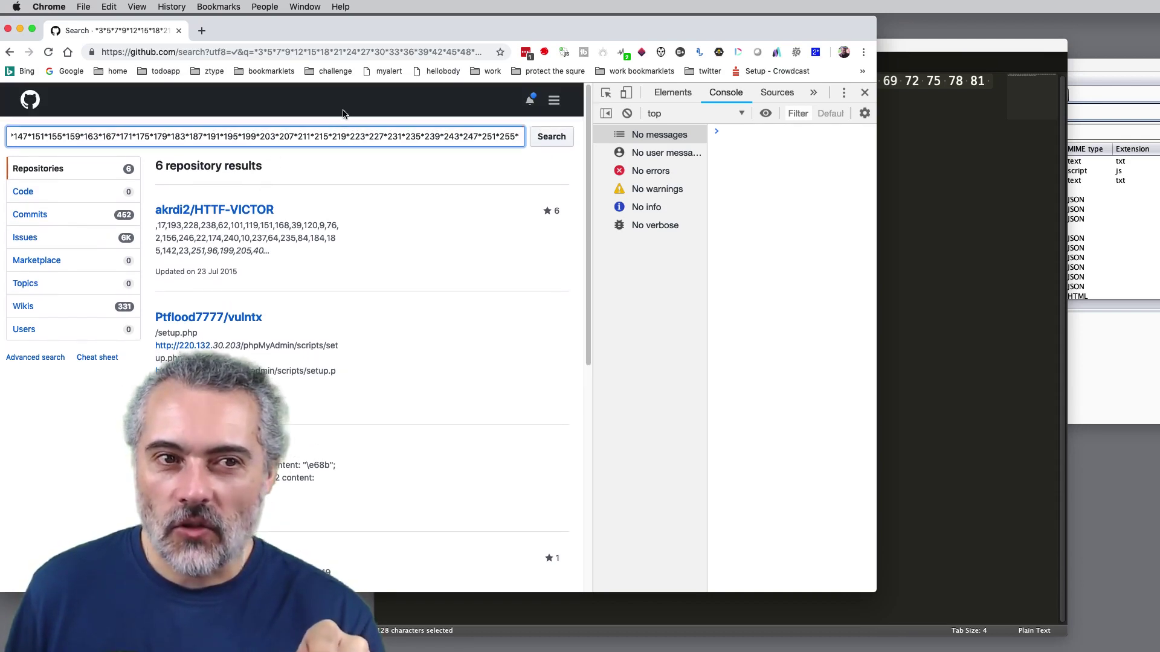
click(331, 136)
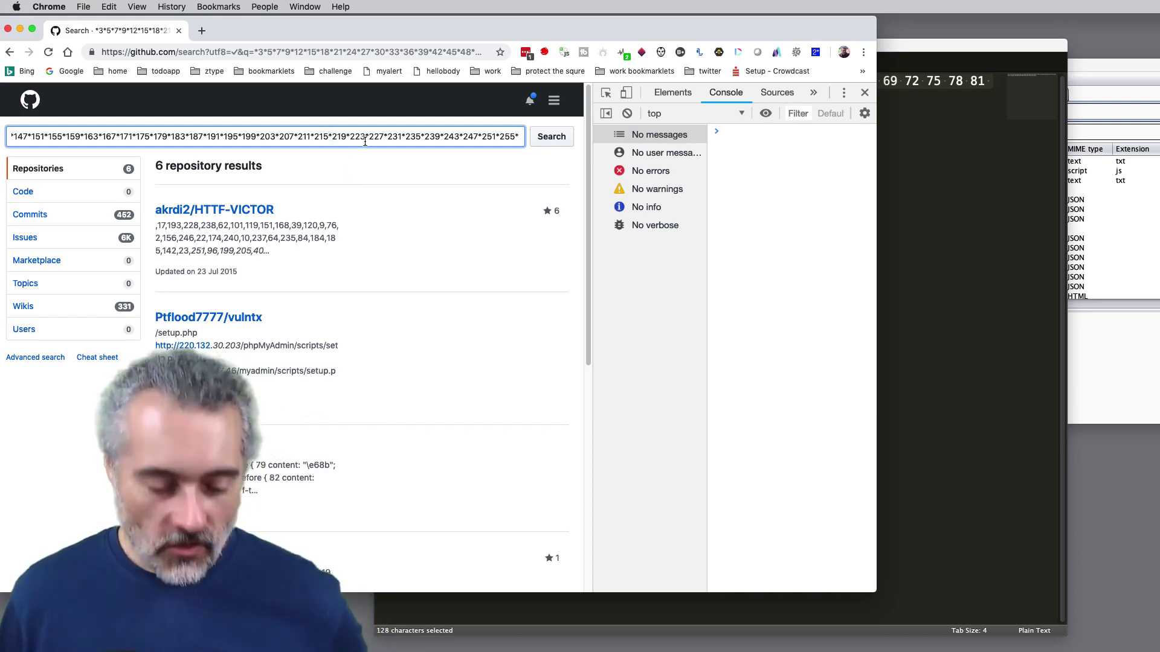
Paste the 255-character counterstring into Sublime Text, replace all 74 '*' with '-', and copy it.
key(super+a)
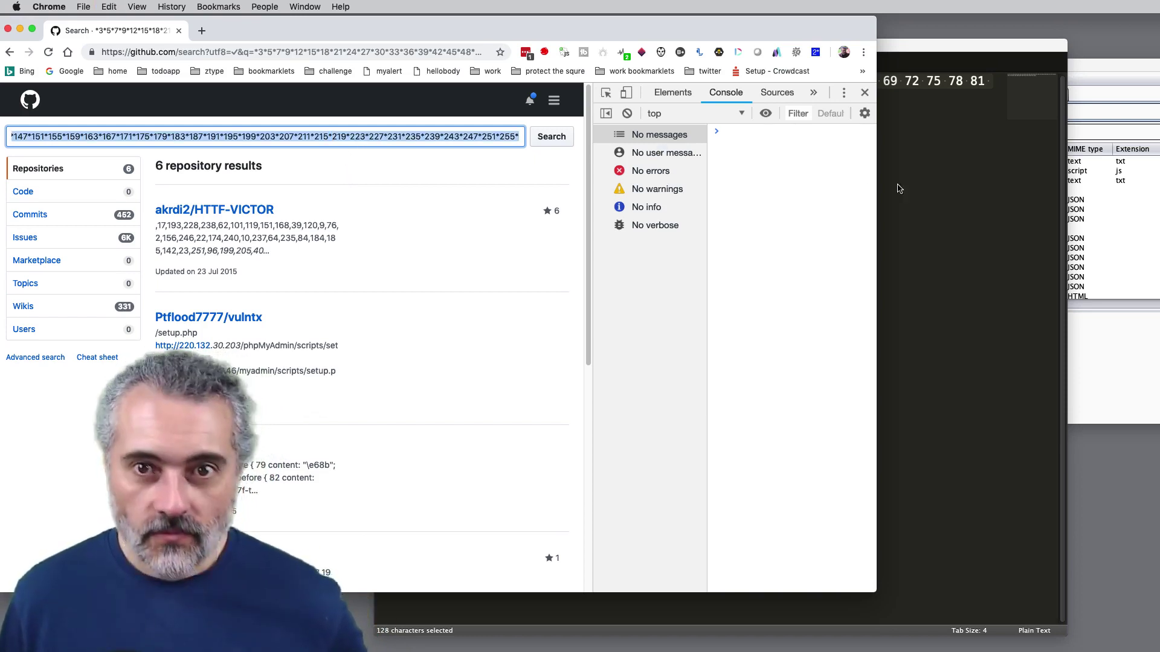
click(933, 183)
text(*3*5*7*9*12*15*18*21*24*27*30*33*36*39*42*45*48*51*54*57*60*63*66*69*72*75*78*81*84*87*90*93*96*99*103*107*111*115*119*123*127*131*135*139*143*147*151*155*159*163*167*171*175*179*183*187*191*195*199*203*207*211*215*219*223*227*231*235*239*243*247*251*255*)
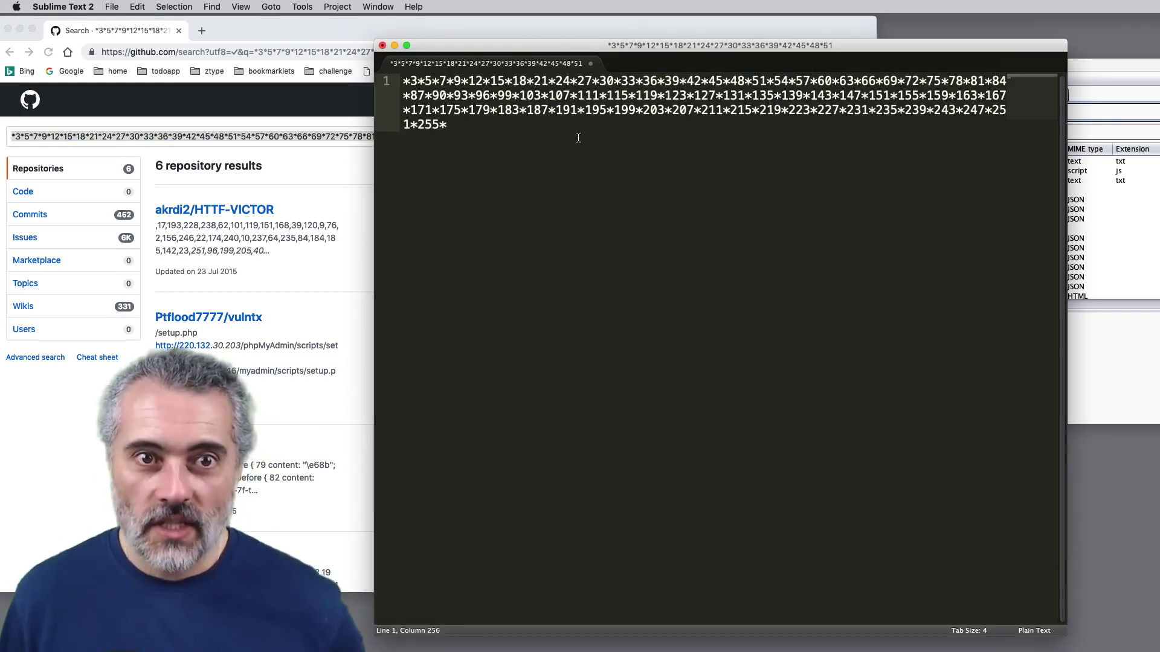
click(221, 9)
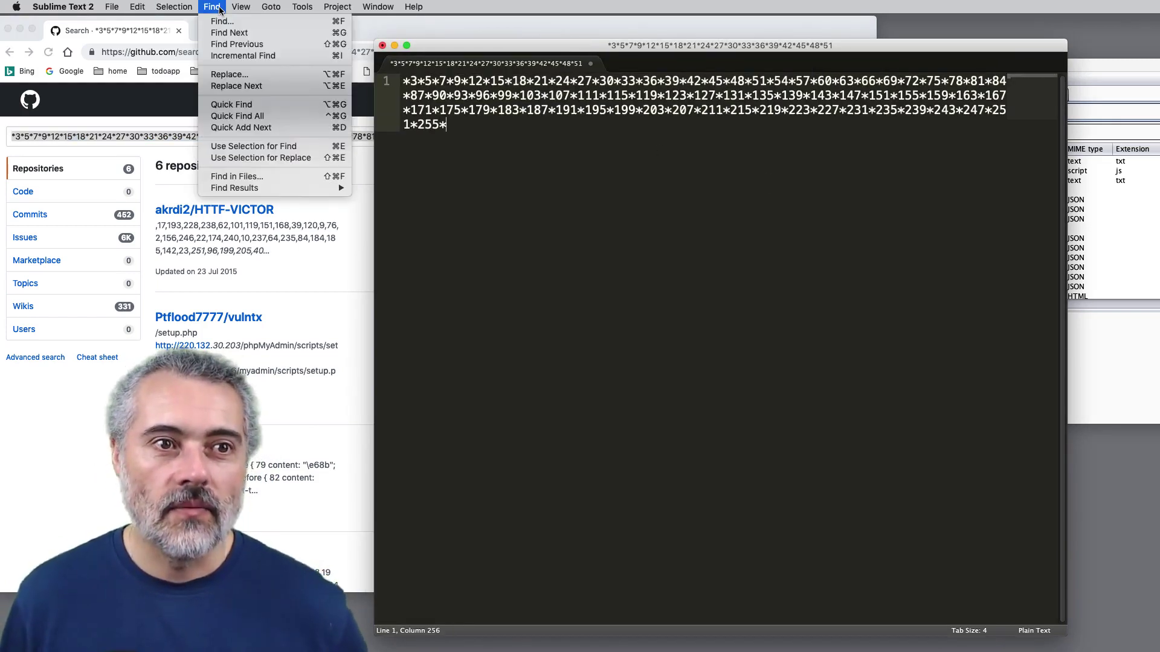
click(252, 75)
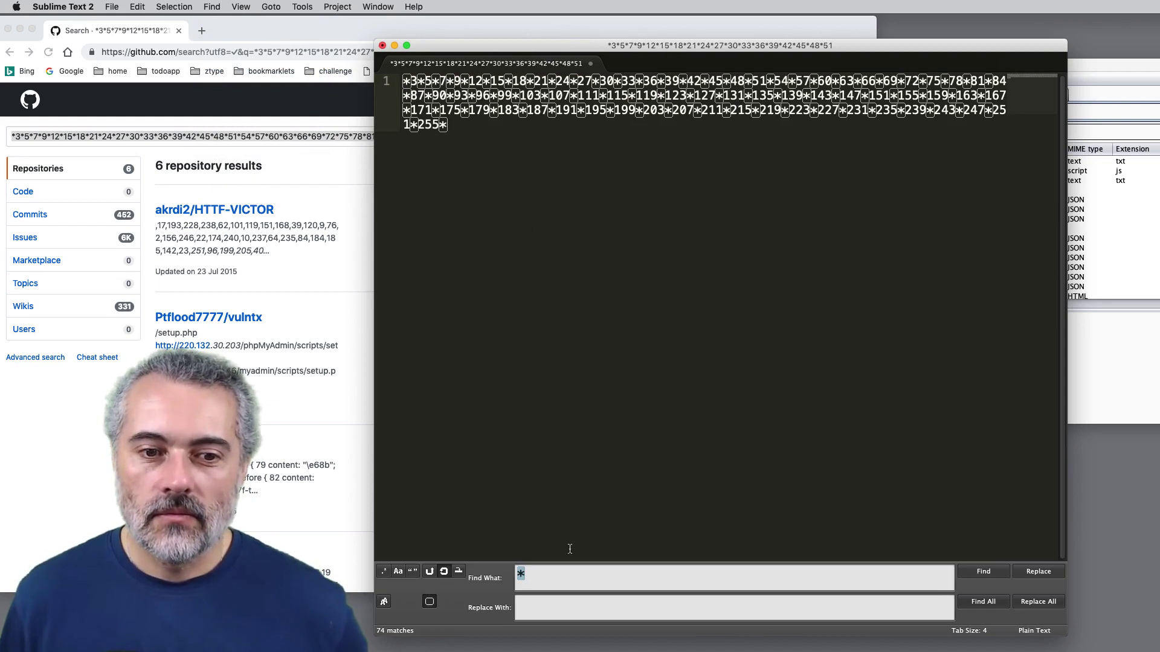
click(553, 608)
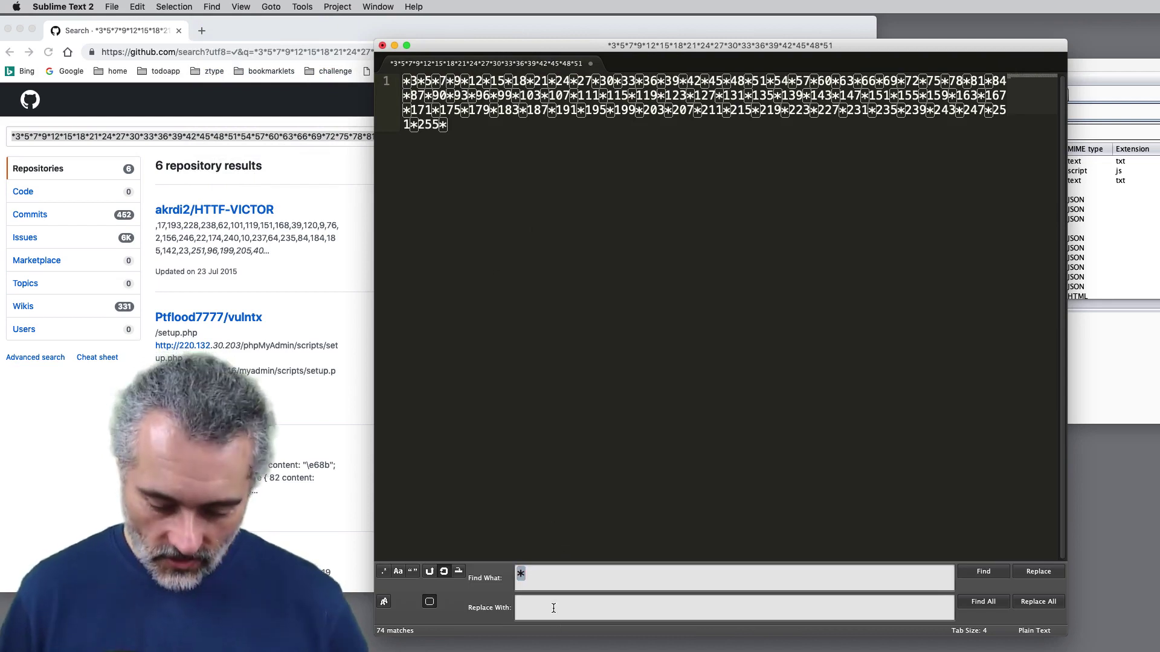
text(-)
click(1039, 602)
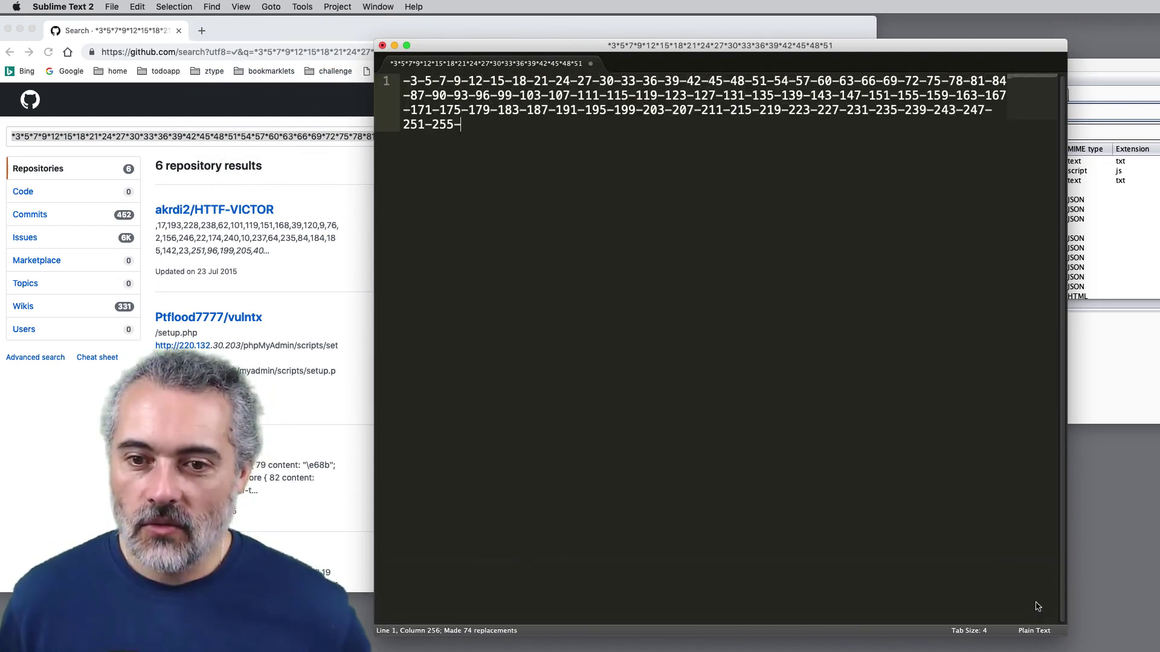
key(super+a)
key(super+c)
key(super+Tab)
Paste the hyphen-separated counterstring into GitHub's search and run it.
key(super+v)
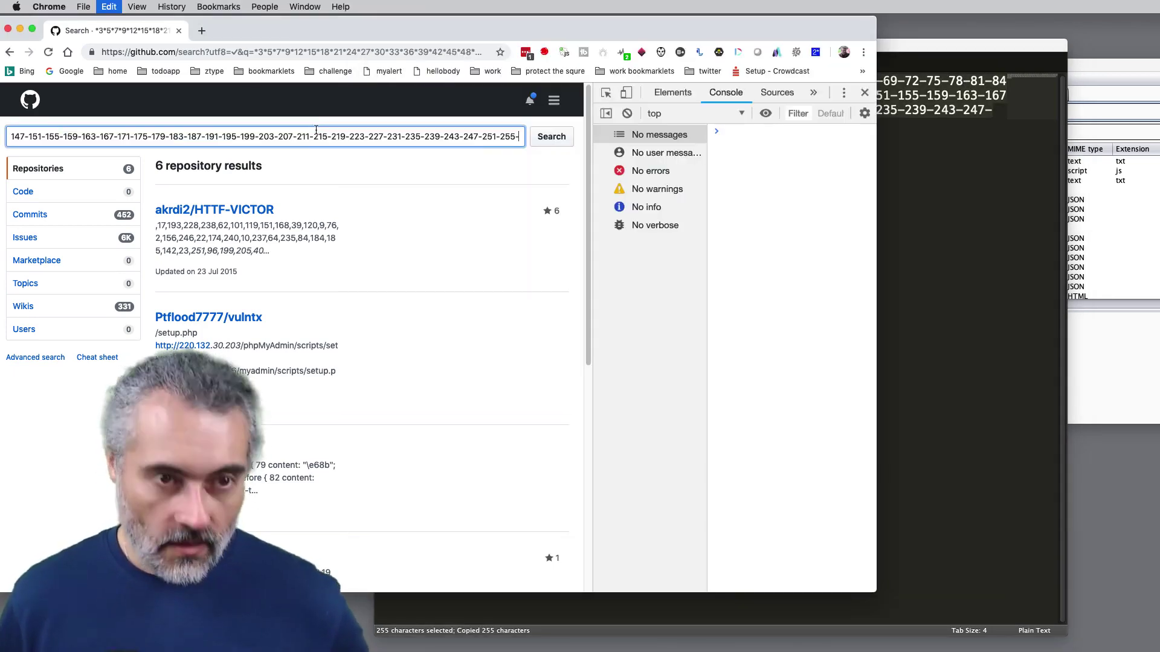
key(Return)
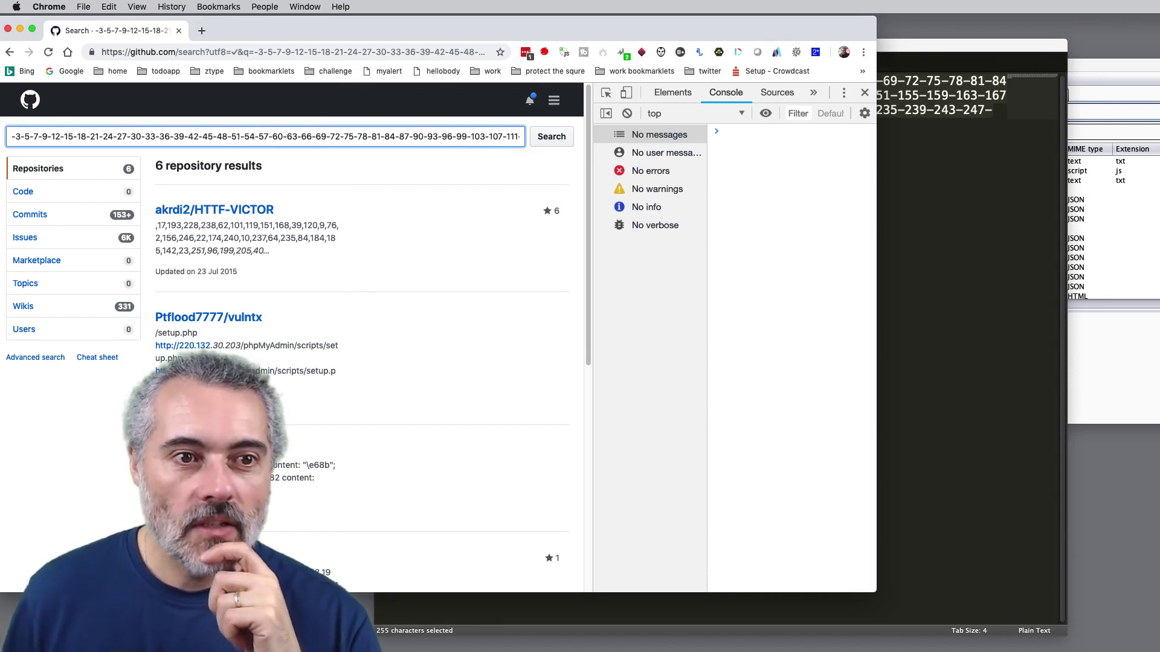
scroll(376, 252, down, 2)
scroll(376, 250, up, 2)
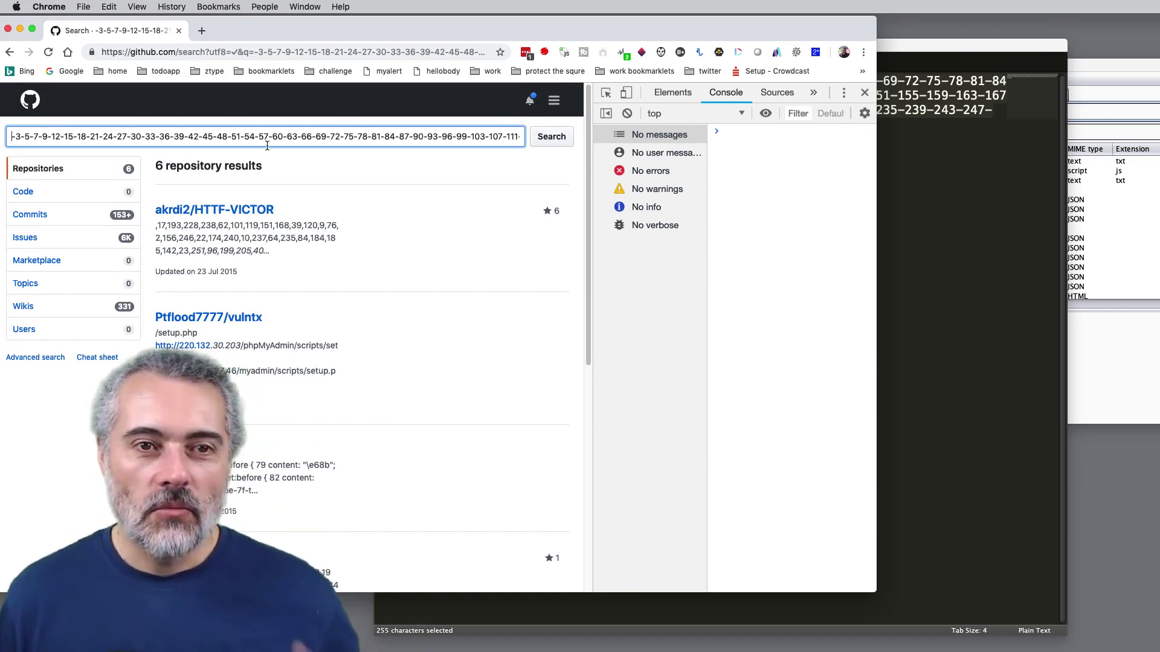
Search the counterstringjs repository for the dash counterstring, getting the over-128-characters error, and widen DevTools.
click(31, 101)
click(554, 101)
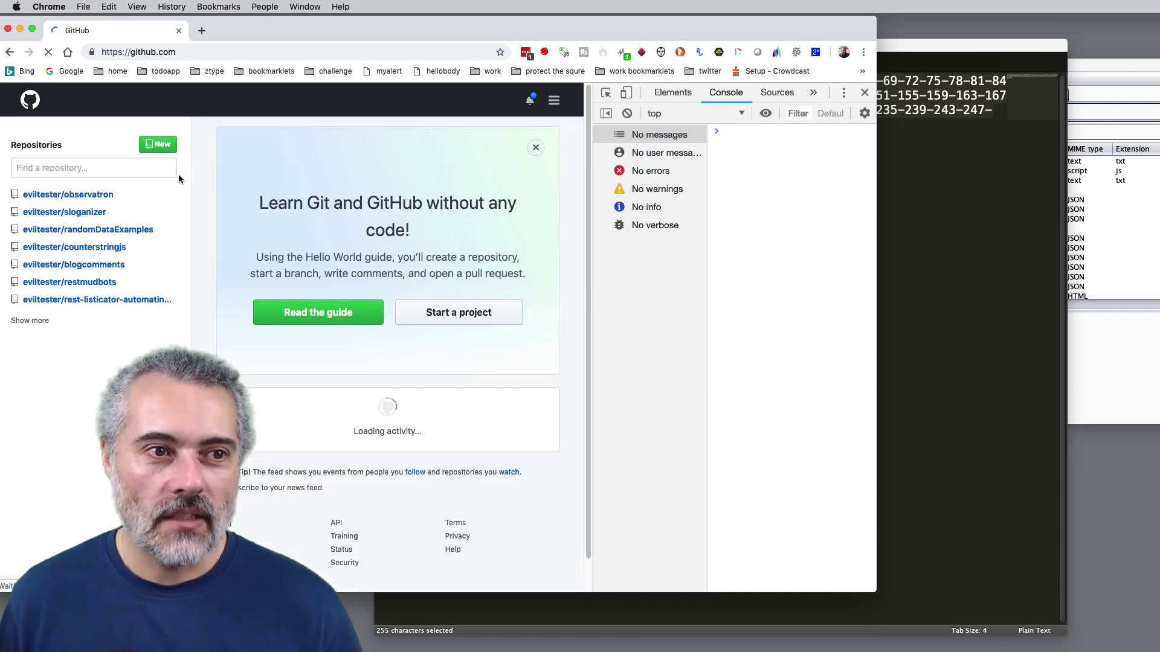
click(104, 246)
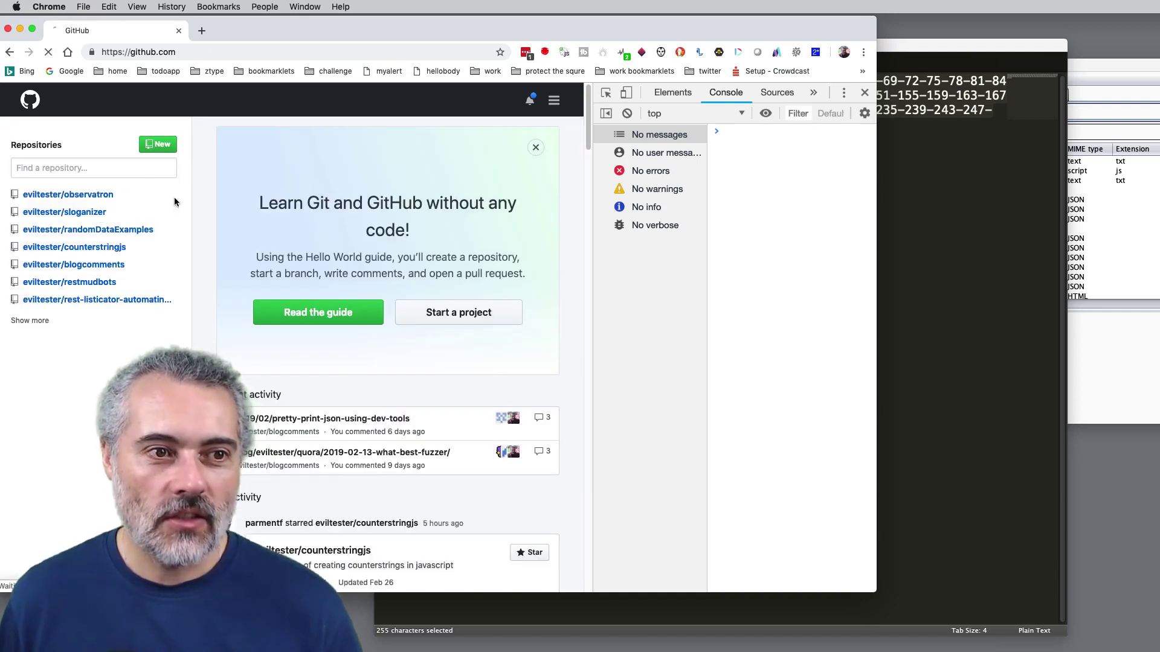
click(104, 92)
key(super+v)
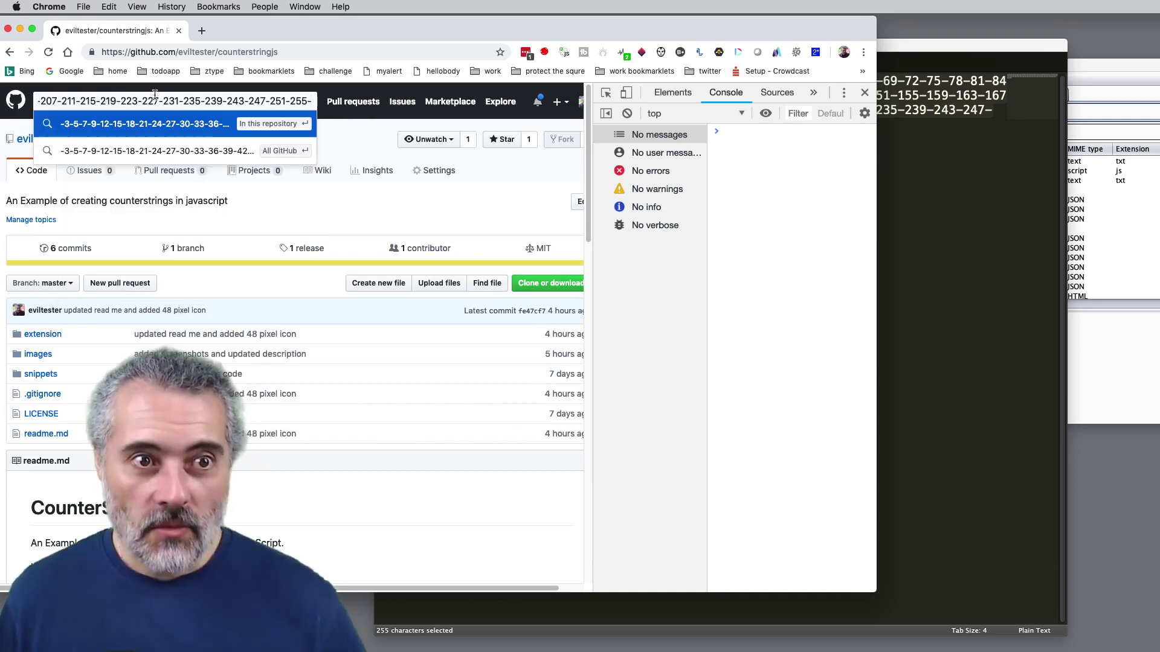
key(Return)
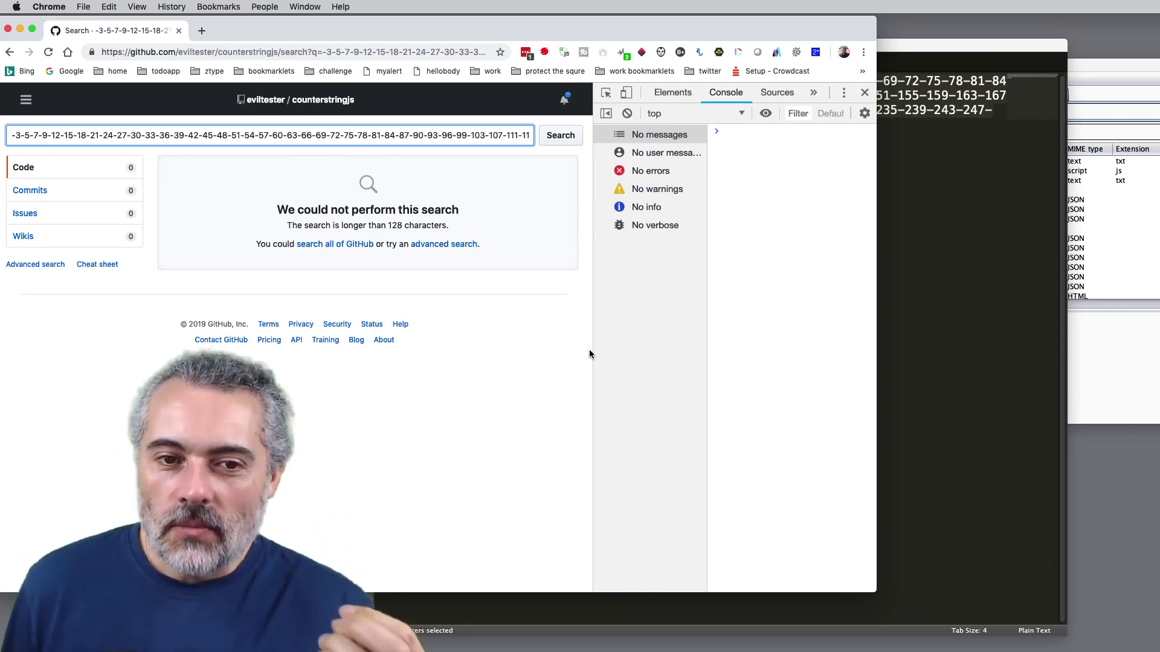
drag(592, 354, 466, 350)
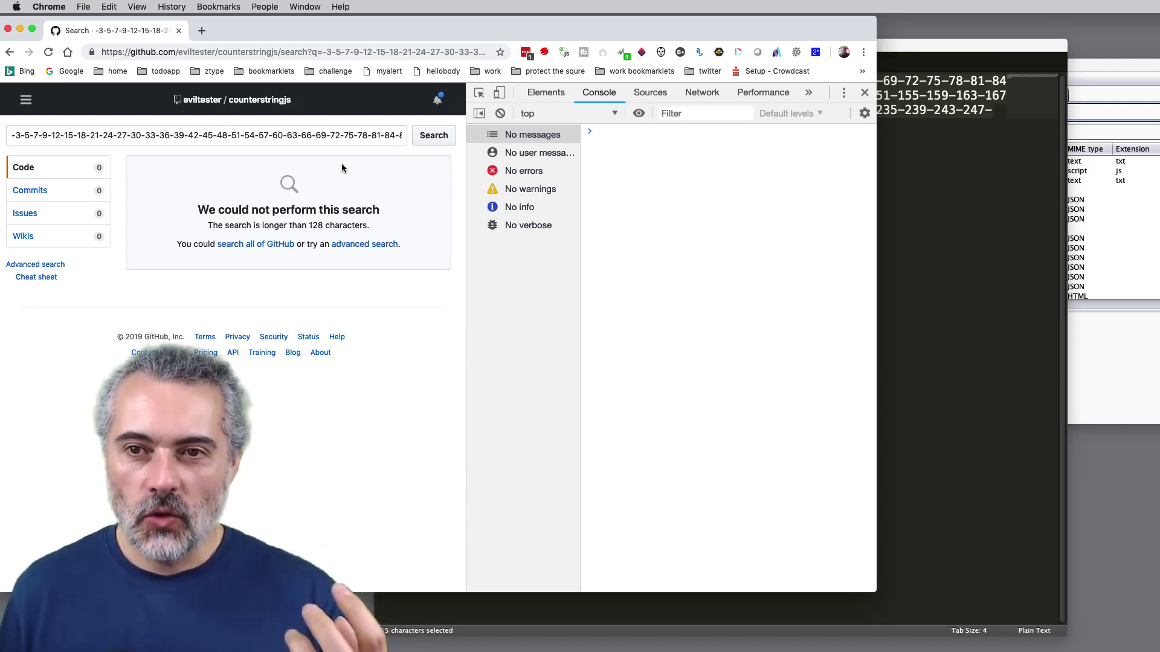
Switch DevTools to the Network panel and clear the logged requests.
click(699, 94)
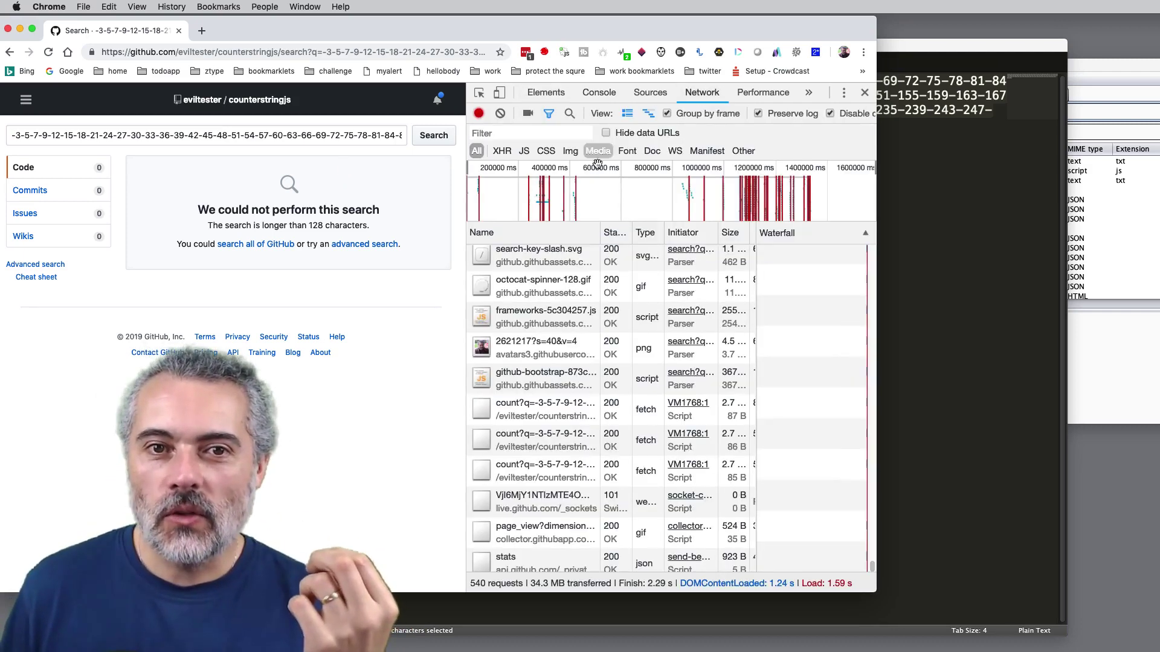
scroll(555, 281, up, 10)
scroll(555, 282, up, 5)
click(500, 114)
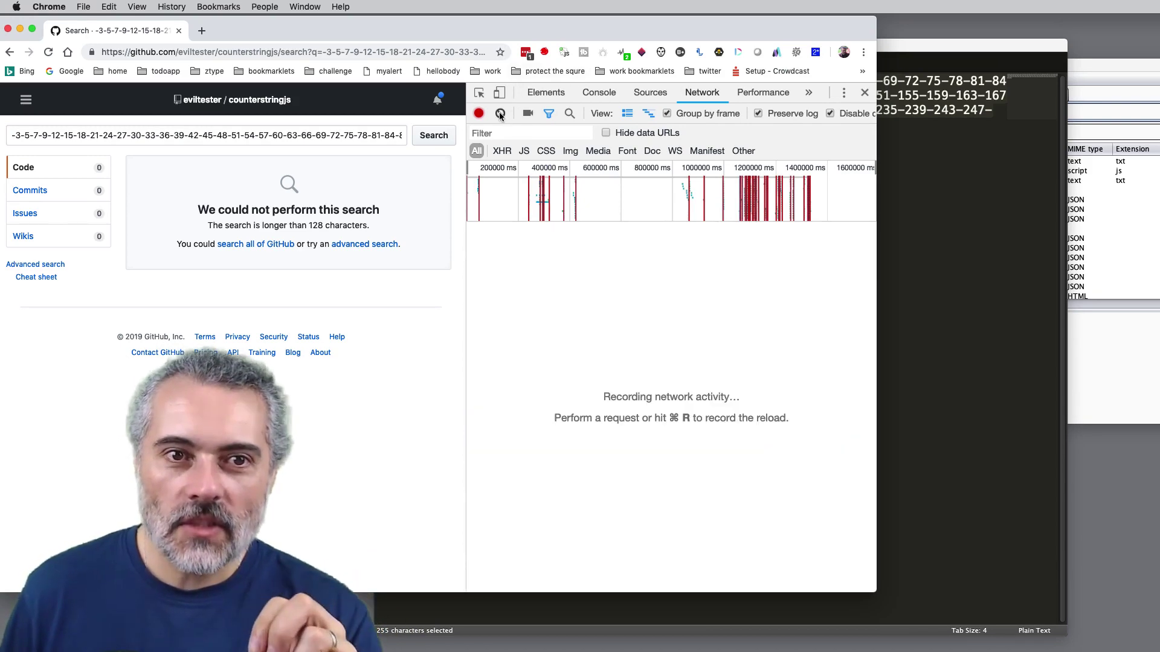
Replace the search query with a generated 100-character asterisk counterstring.
click(351, 136)
right_click(355, 138)
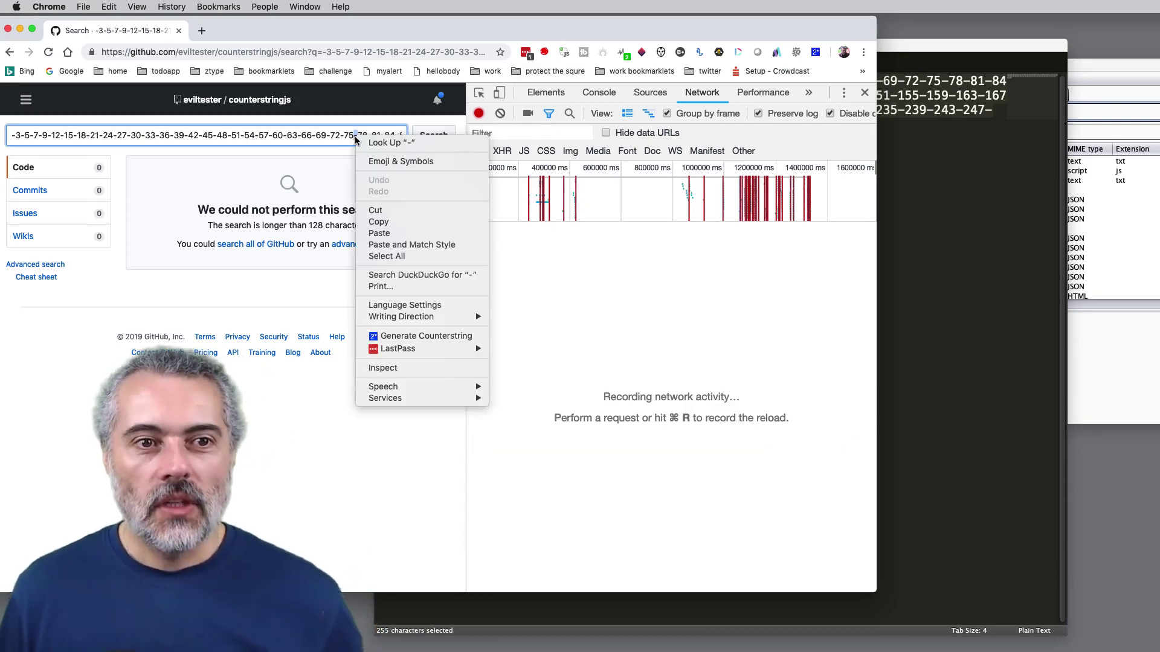
click(399, 334)
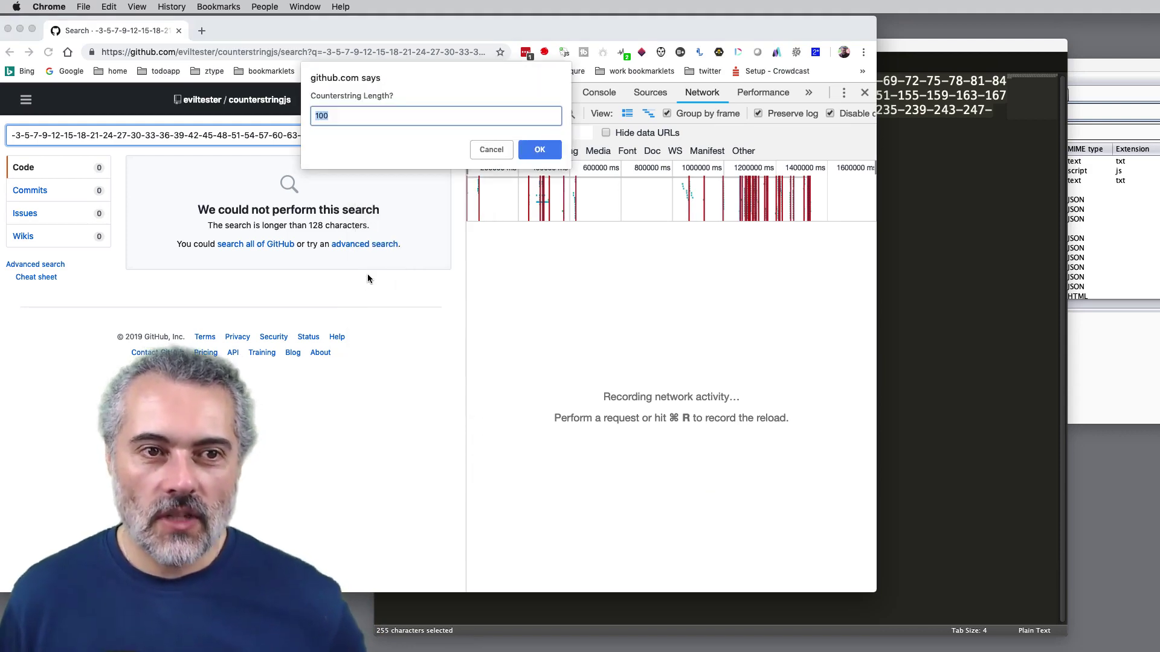
key(Return)
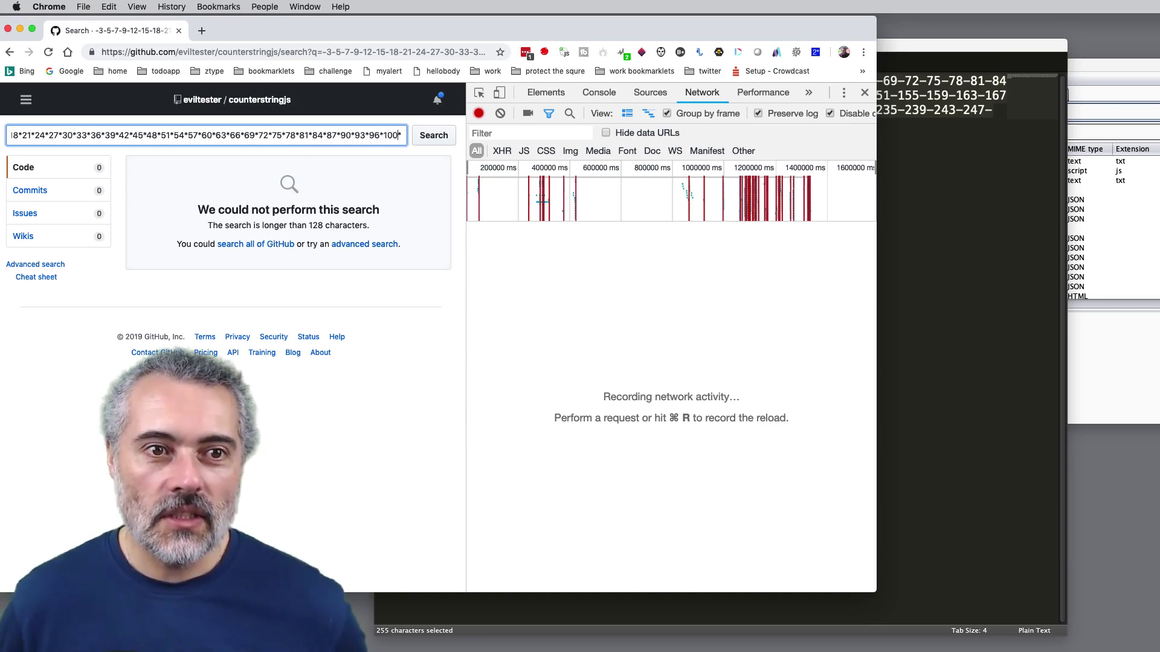
Enable Hide data URLs, resize DevTools, and submit the counterstring search.
key(Tab)
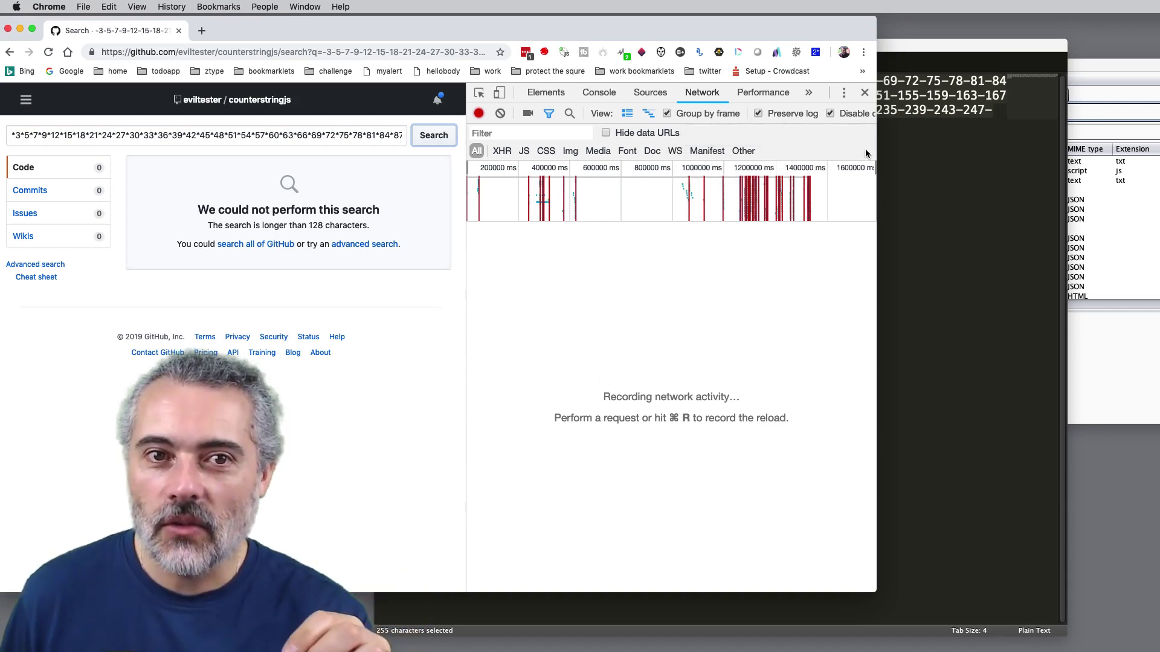
key(ctrl+alt+shift+Right)
click(761, 132)
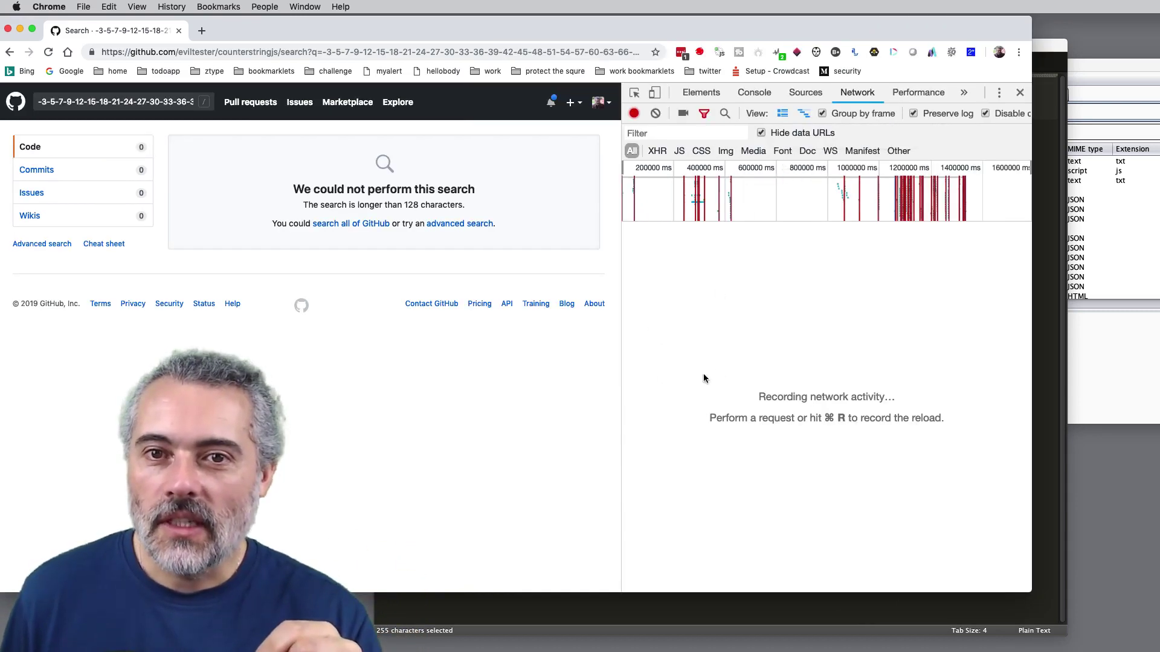
drag(624, 381, 539, 381)
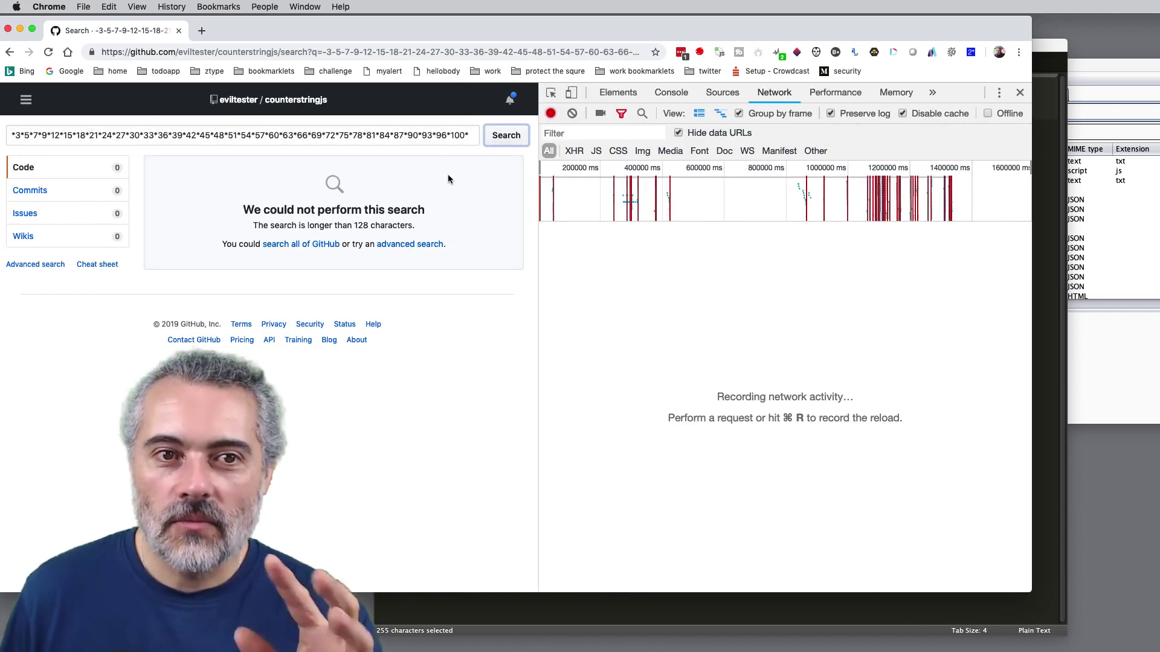
click(437, 140)
key(Return)
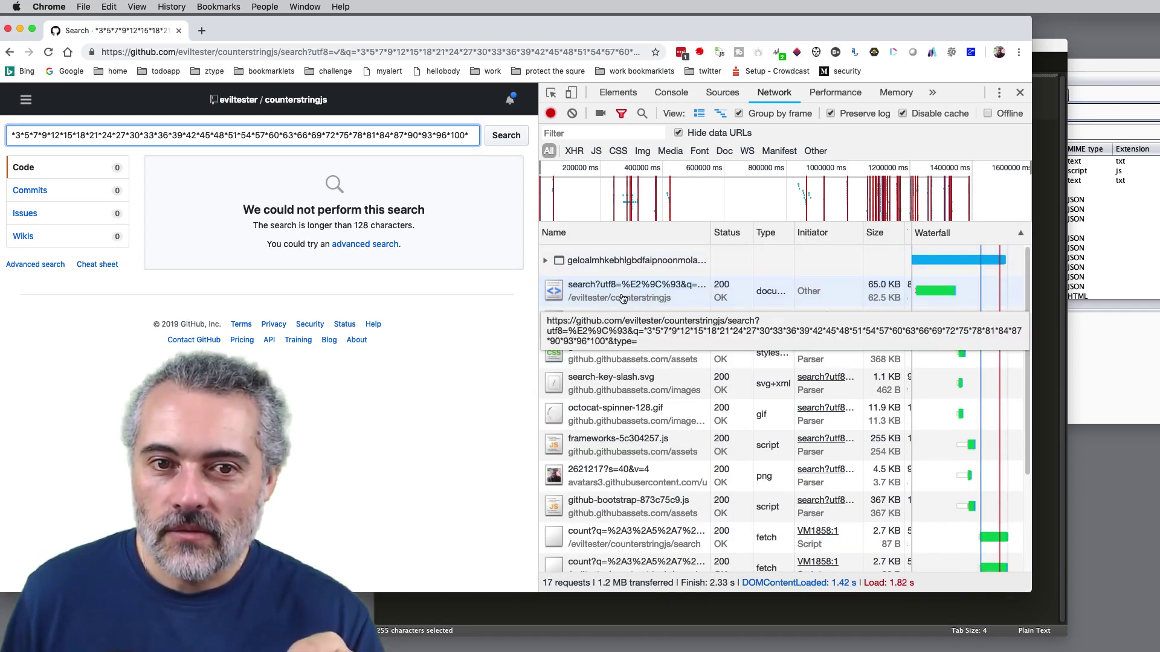
Open the search request's HTML response source in DevTools Network.
click(624, 298)
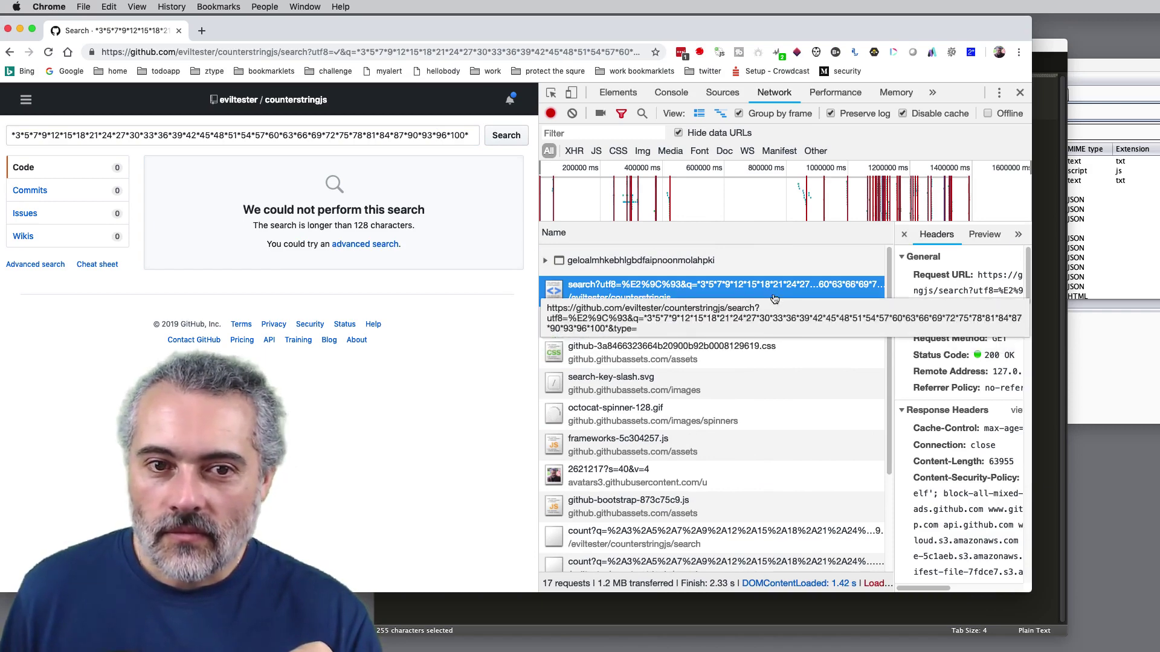
click(1019, 234)
click(977, 234)
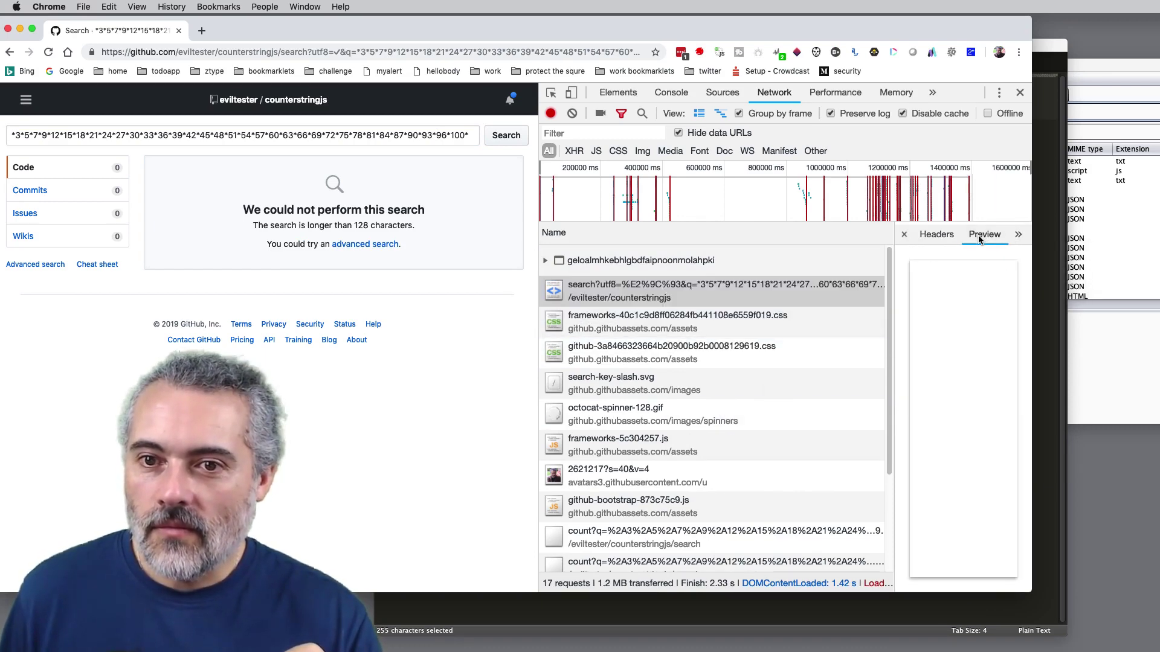
scroll(904, 351, down, 10)
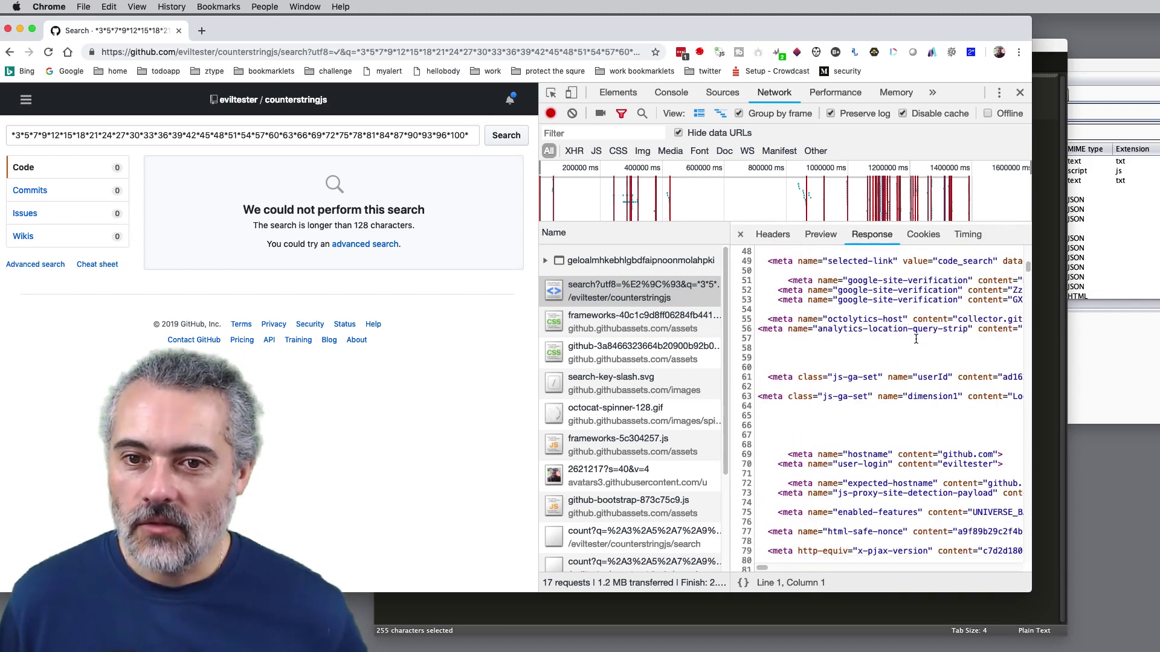
Find '128' in the response to locate the limit message, then view the request headers.
click(911, 337)
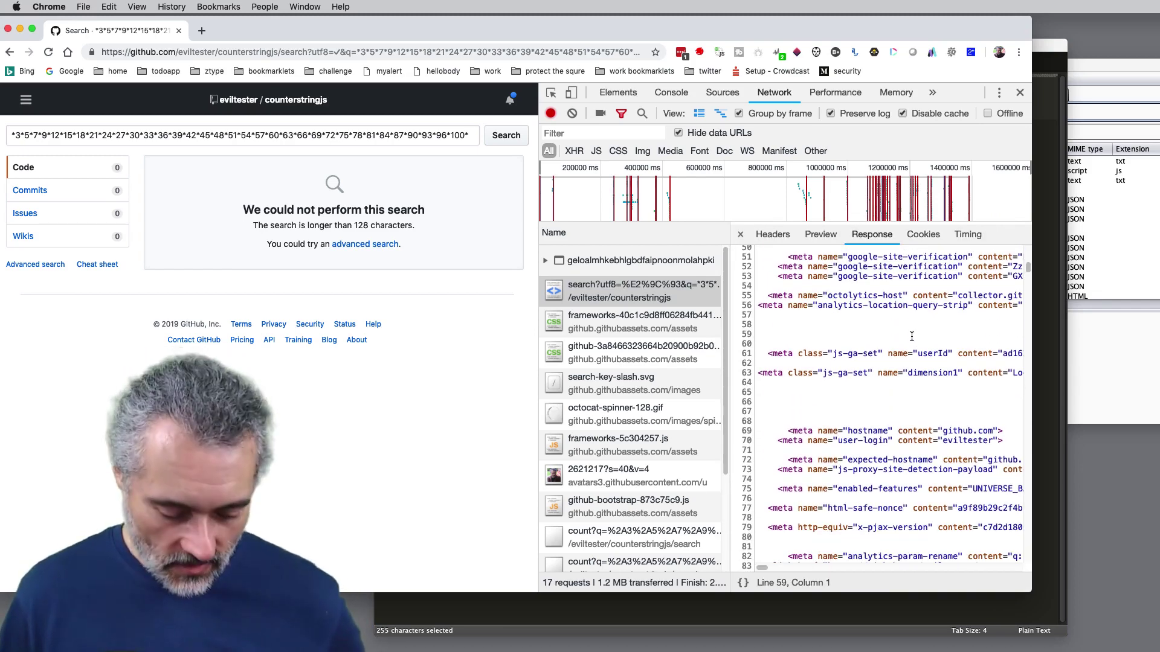
key(super+f)
text(128)
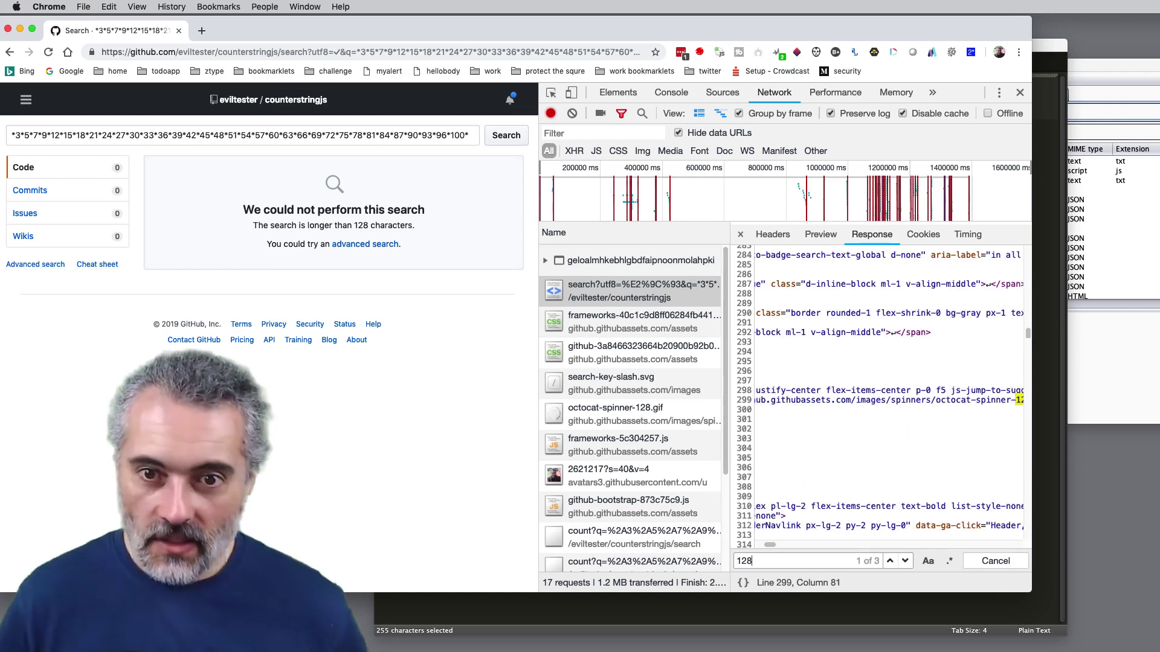
key(Return)
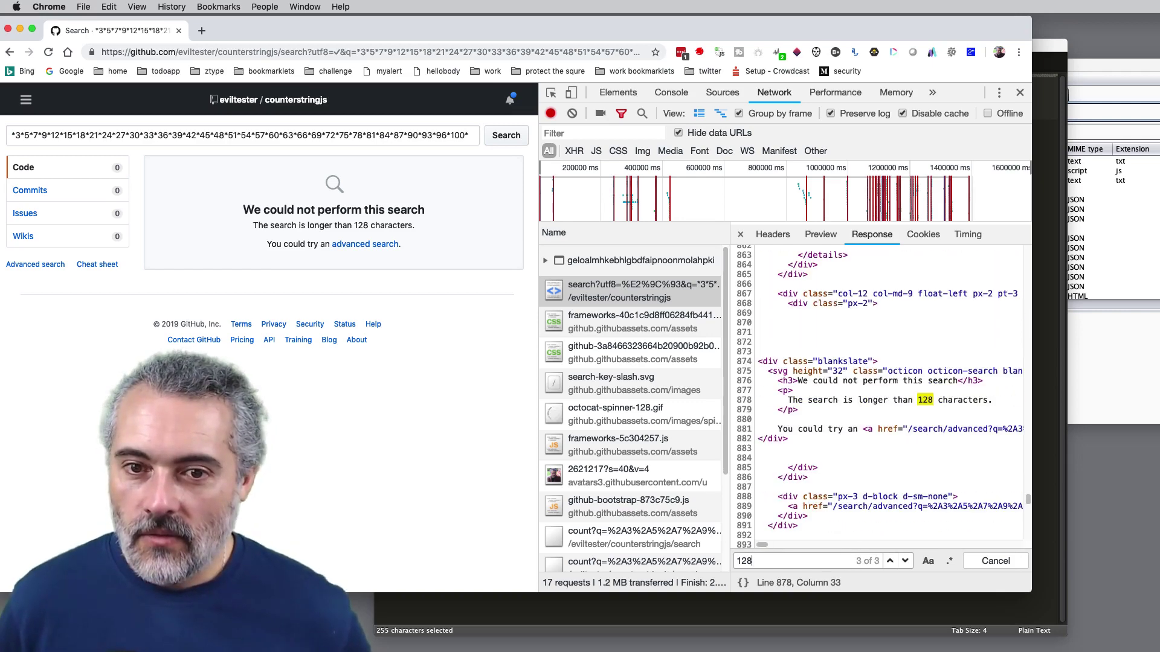
click(661, 292)
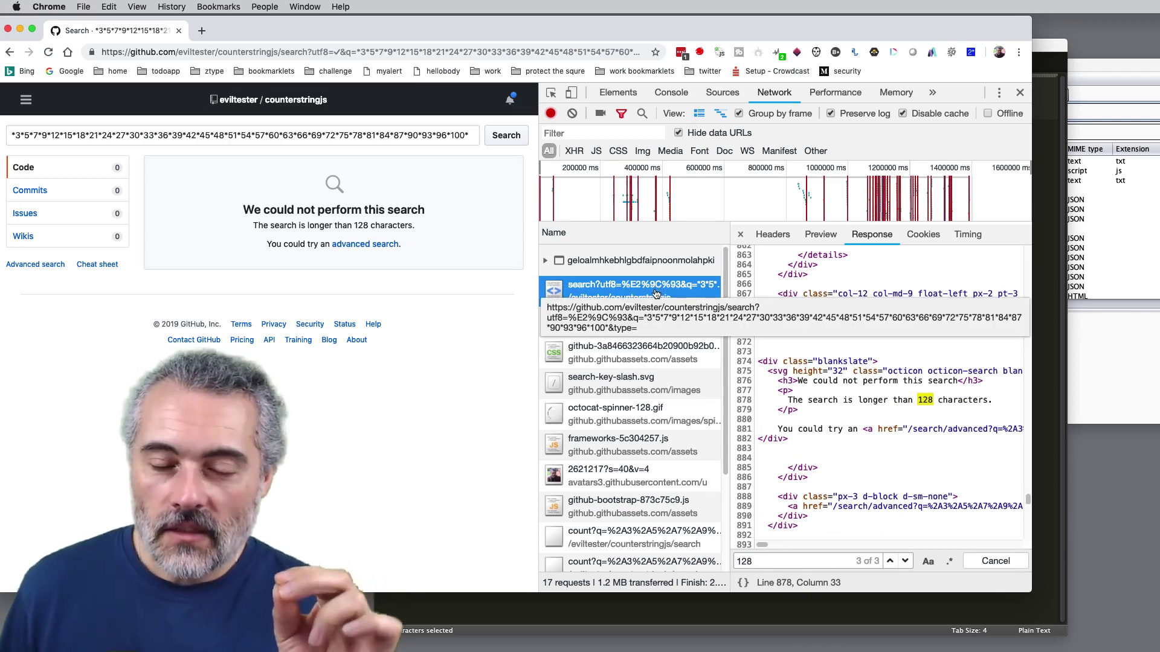
click(781, 239)
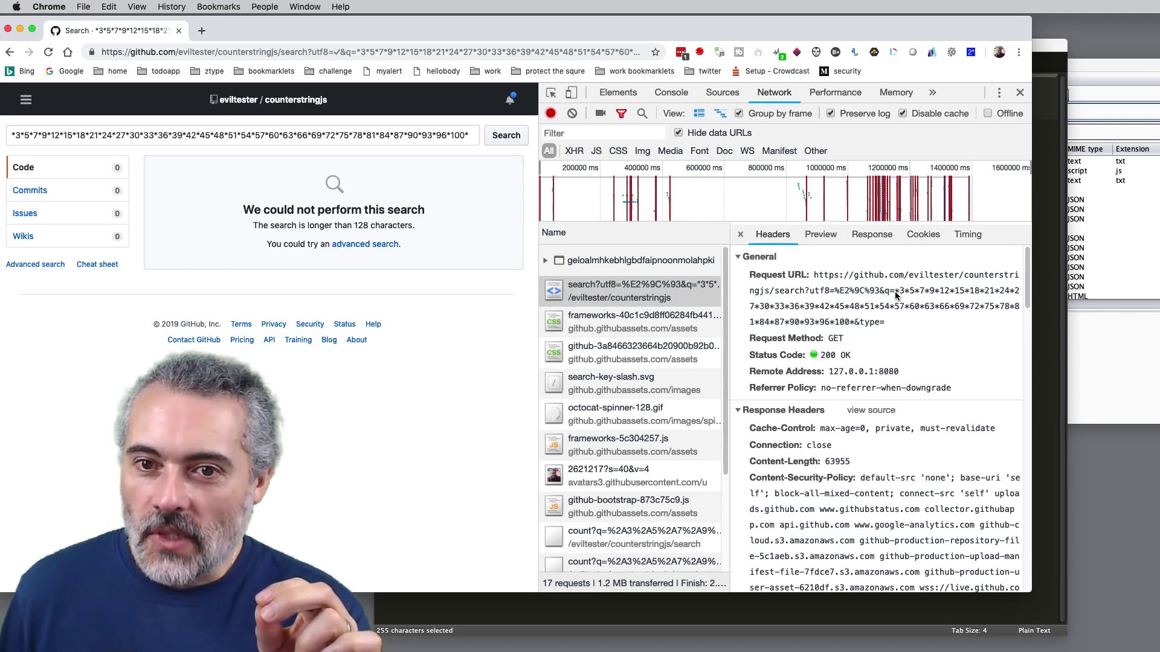
Highlight the q= counterstring in the Request URL, then bring forward the Sublime Text dash counterstring.
drag(895, 295, 852, 325)
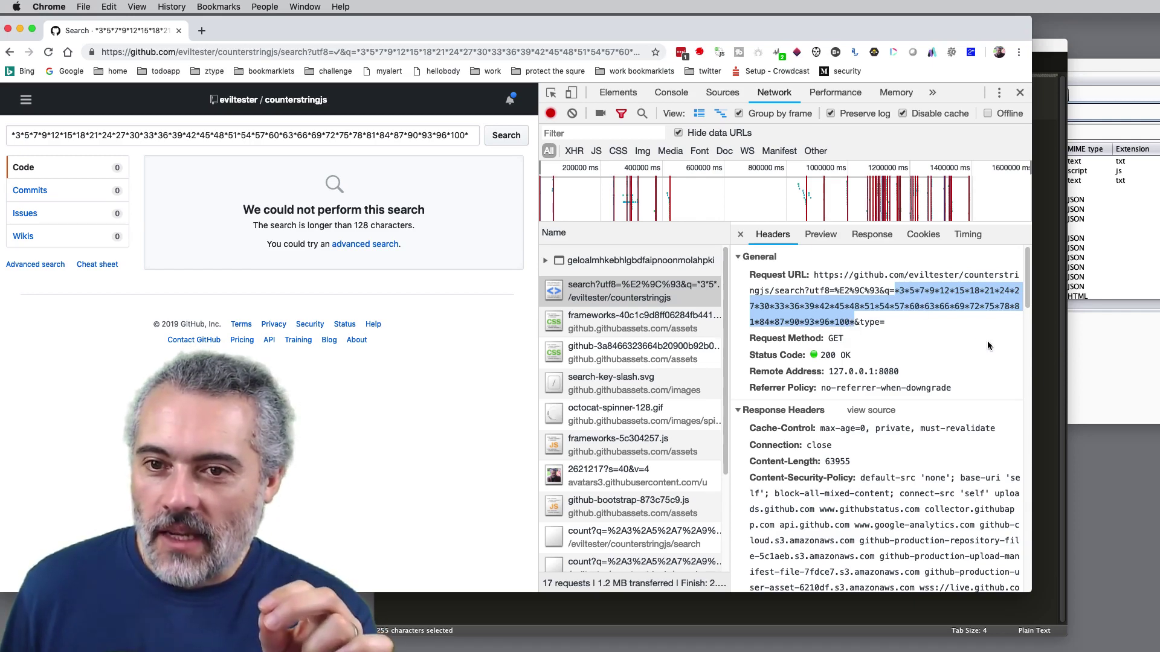
drag(1032, 341, 1044, 341)
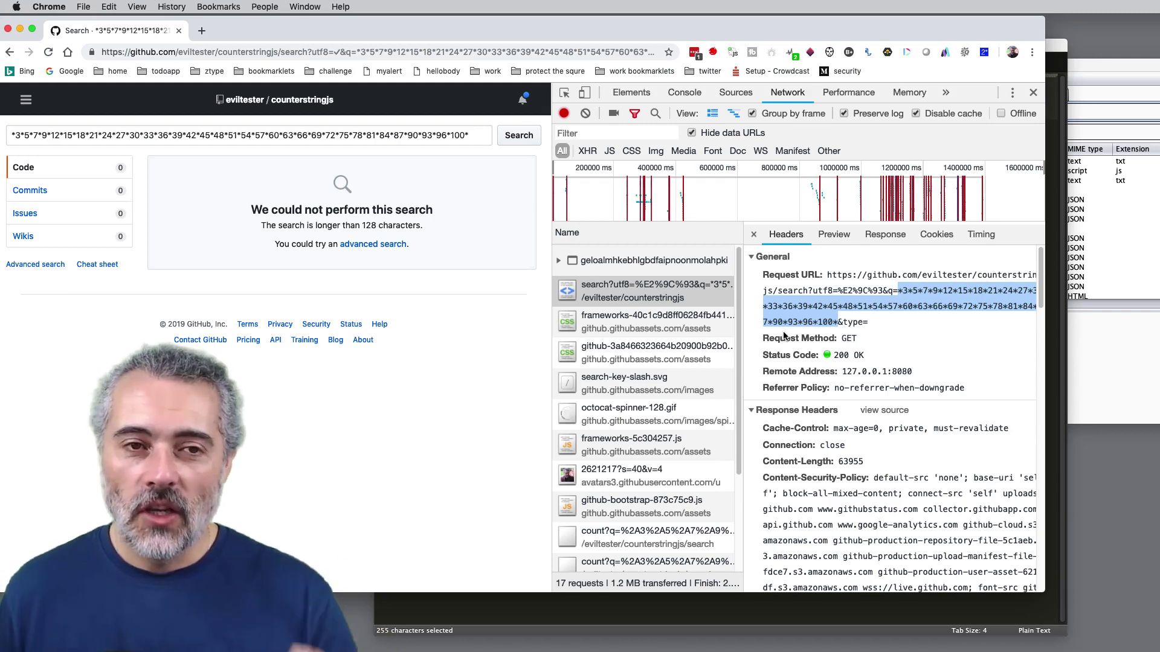
click(446, 141)
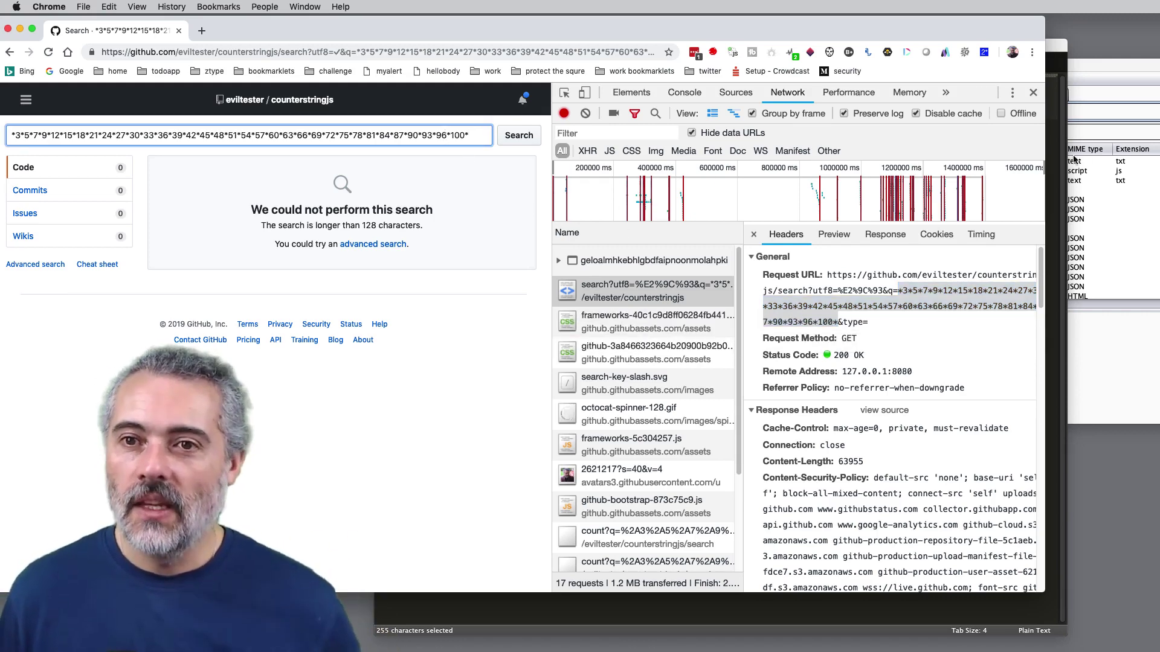
click(1056, 150)
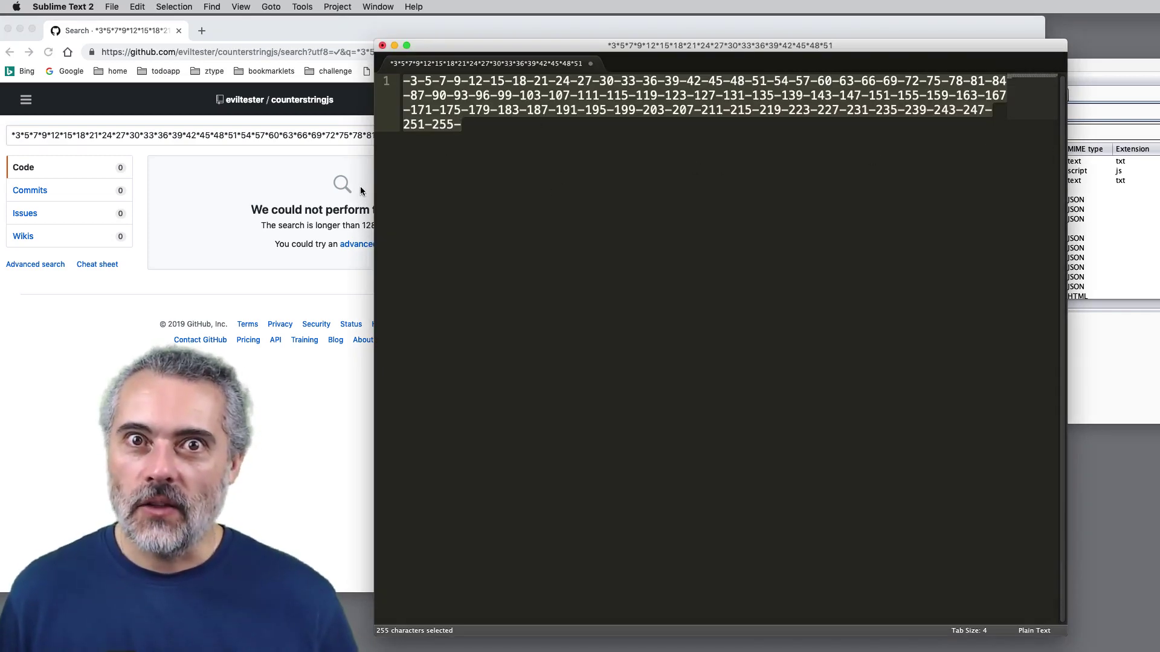
Generate a 128-character asterisk counterstring in GitHub's search box and copy it.
click(191, 171)
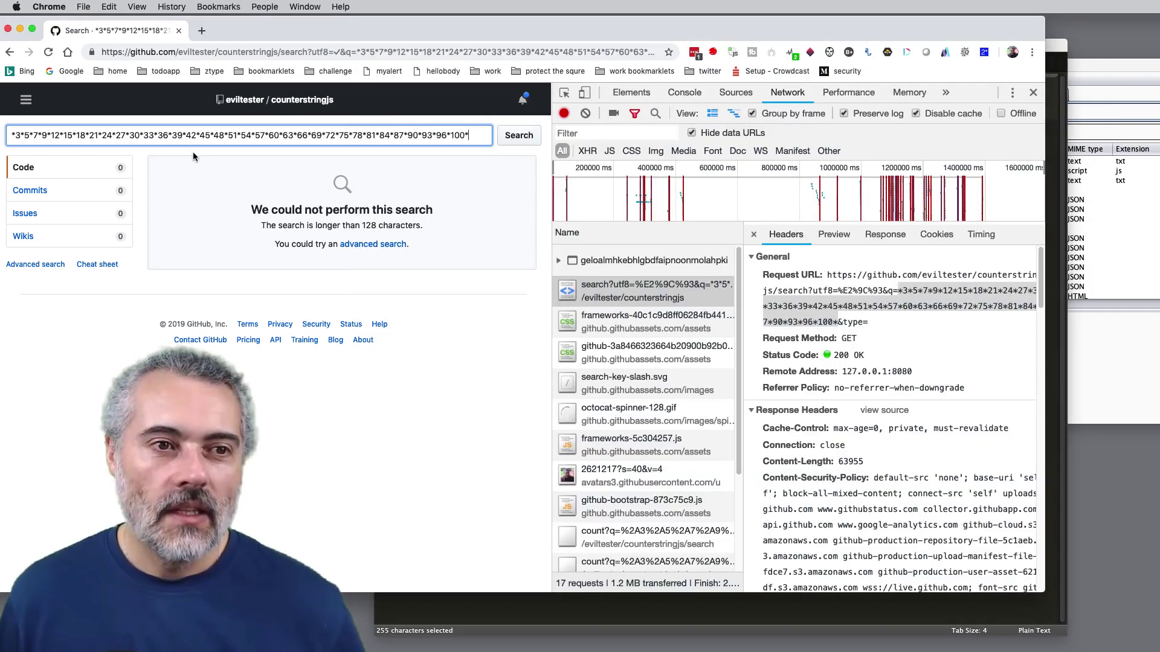
right_click(390, 136)
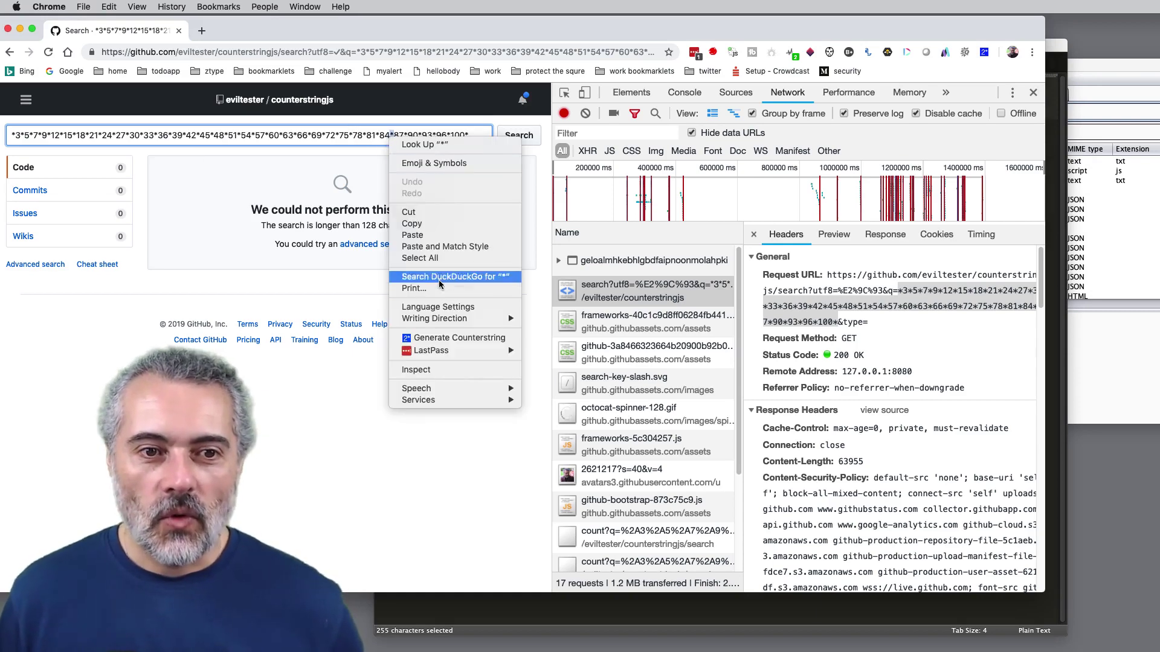
click(455, 338)
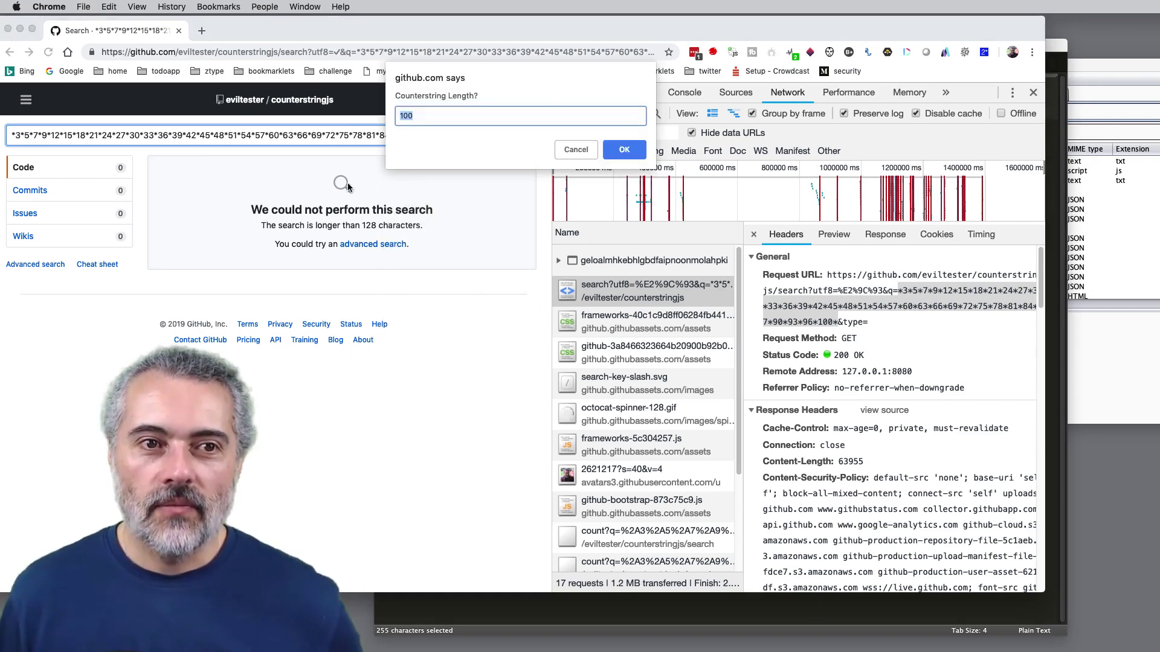
key(Left)
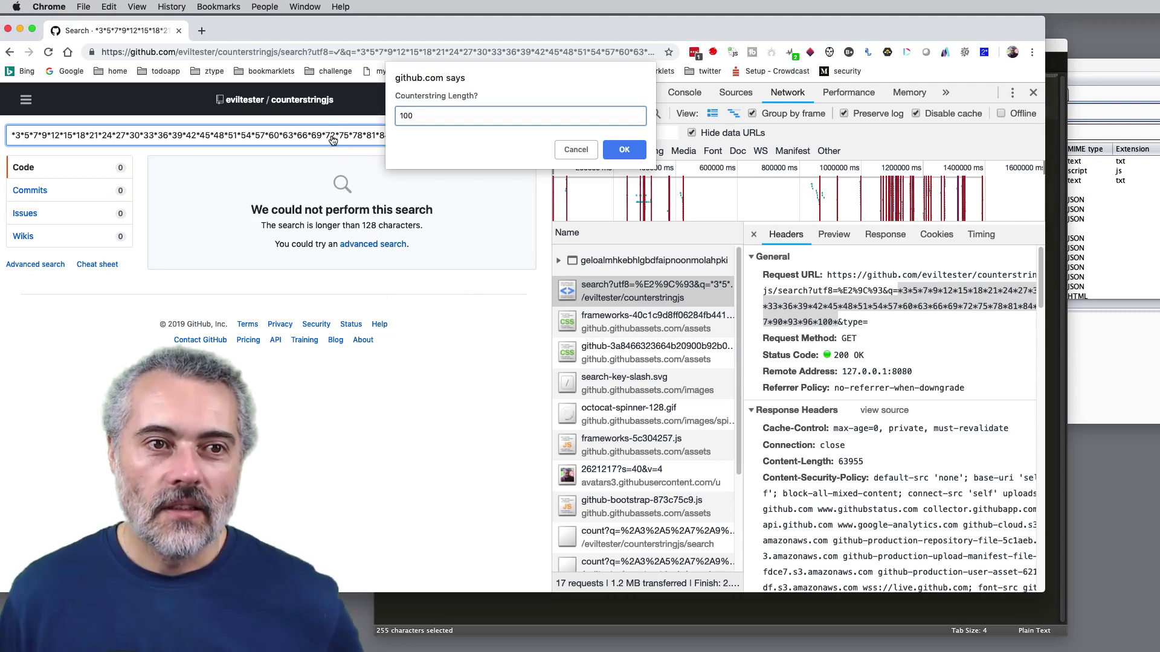
click(421, 116)
text(12)
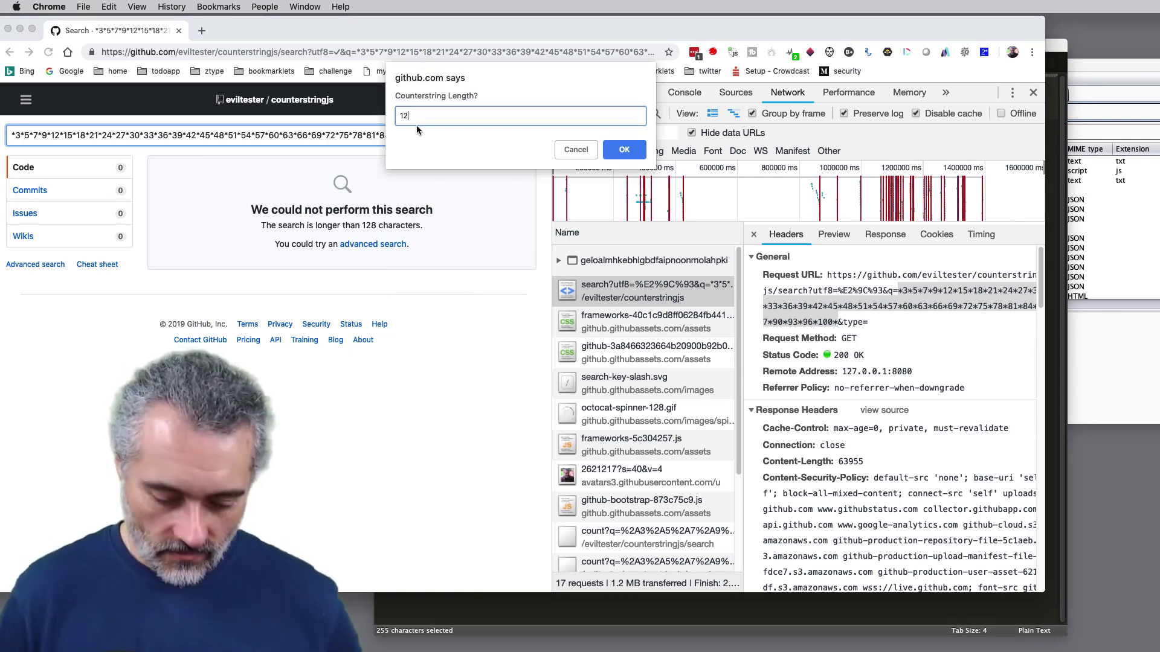
key(BackSpace)
text(05)
key(Return)
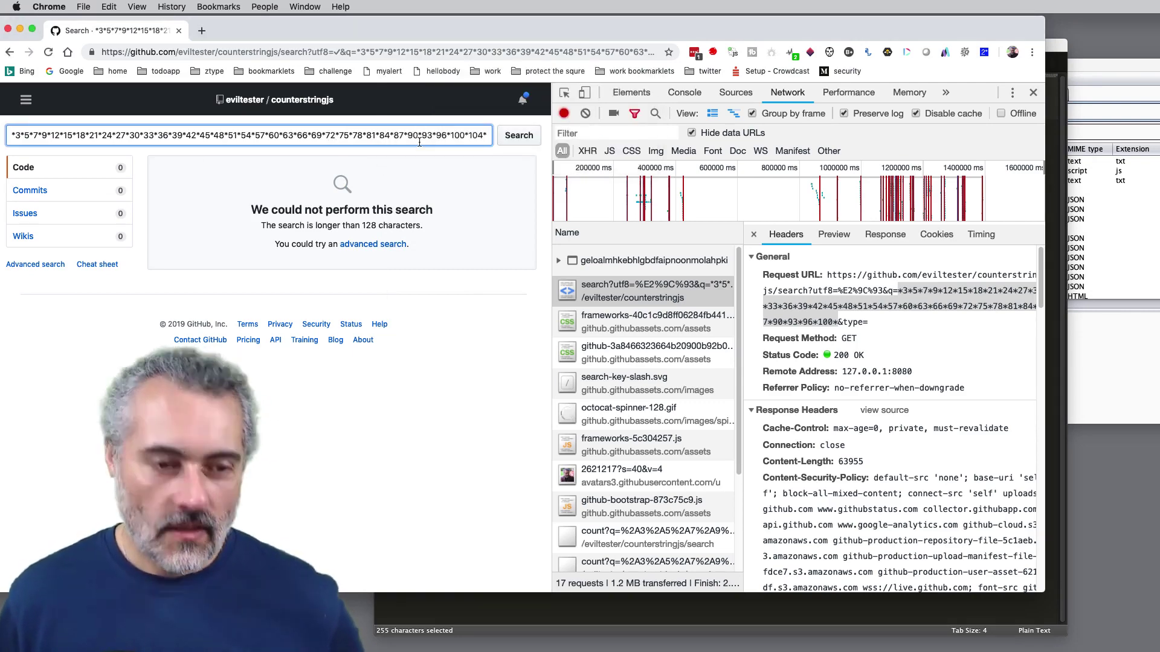
key(super+a)
key(super+c)
Paste the counterstring into an untitled Sublime Text document and start a Find > Replace on '*'.
key(super+Tab)
key(super+v)
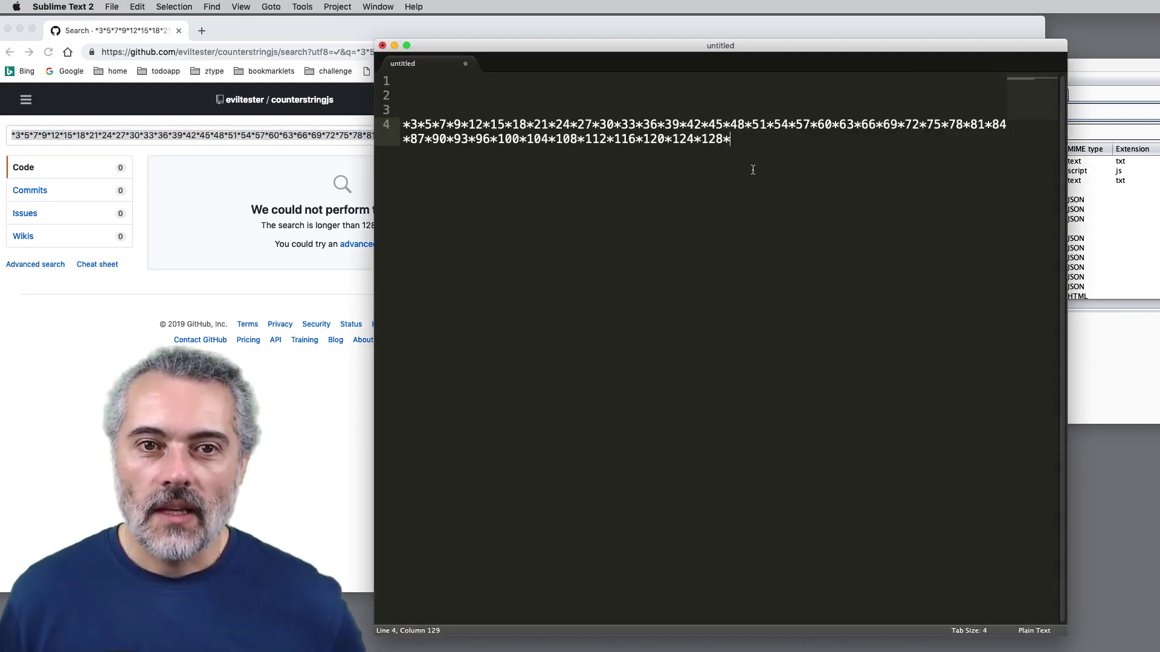
click(205, 7)
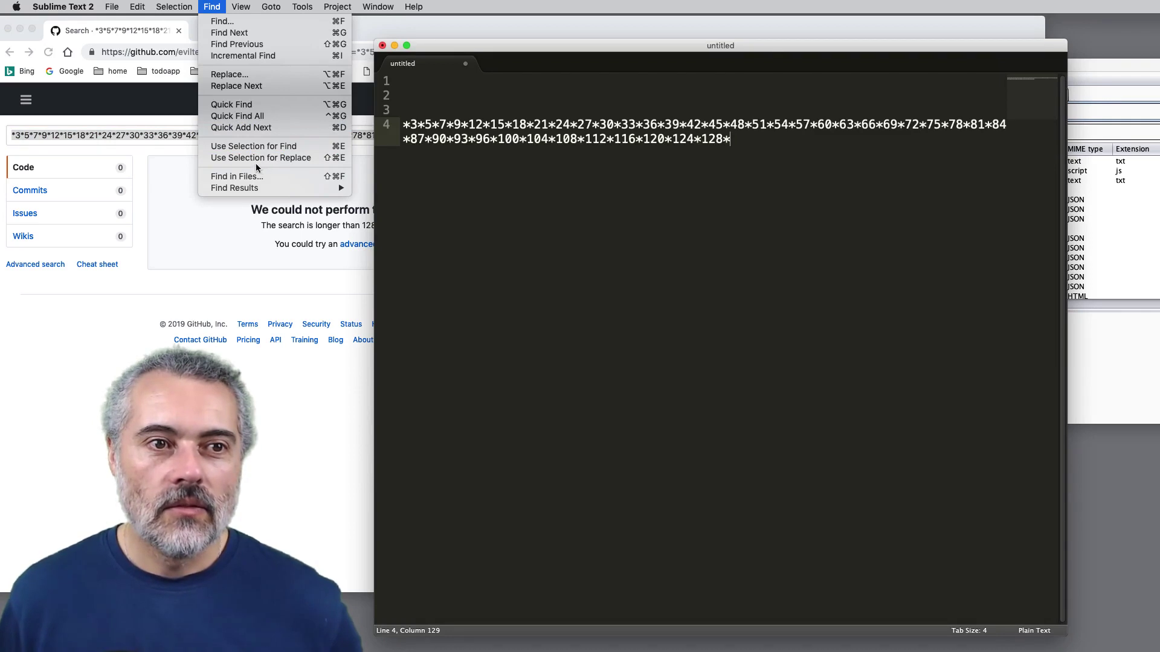
click(230, 75)
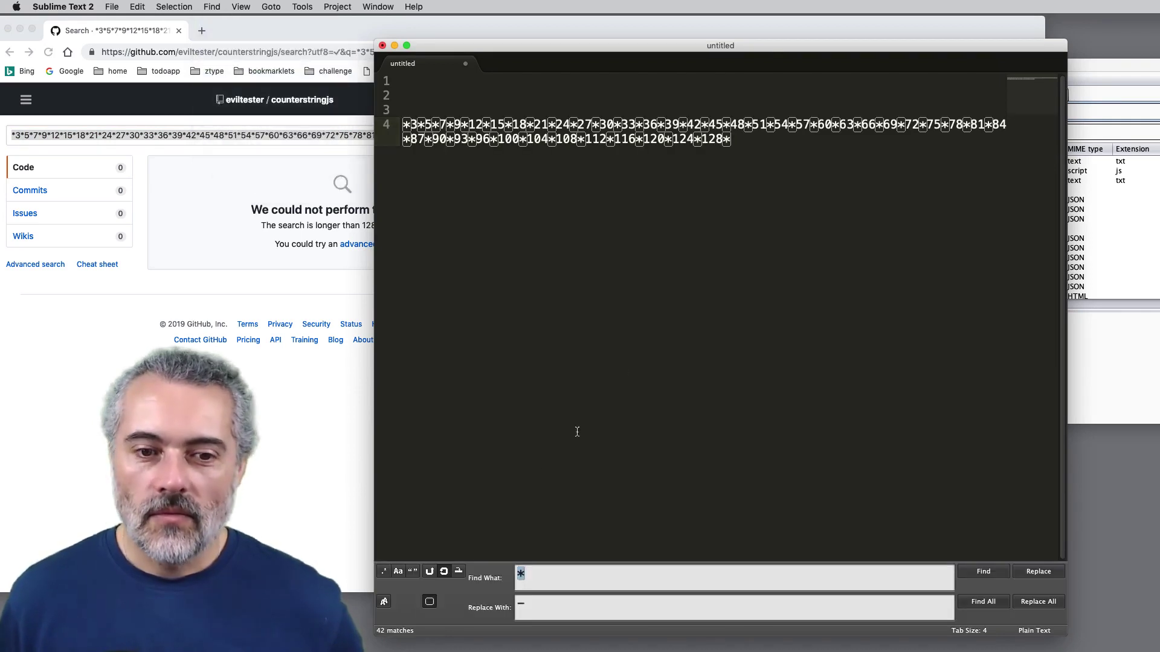
Replace all asterisks with spaces and copy the resulting counterstring line.
click(547, 617)
key(BackSpace)
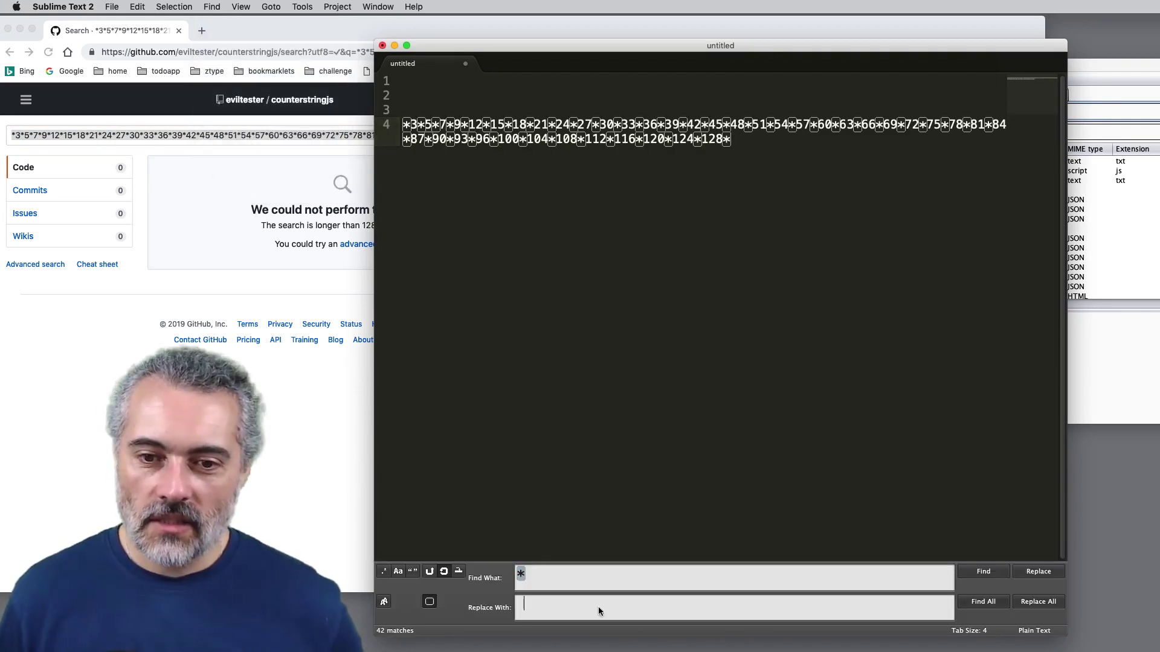
click(1038, 602)
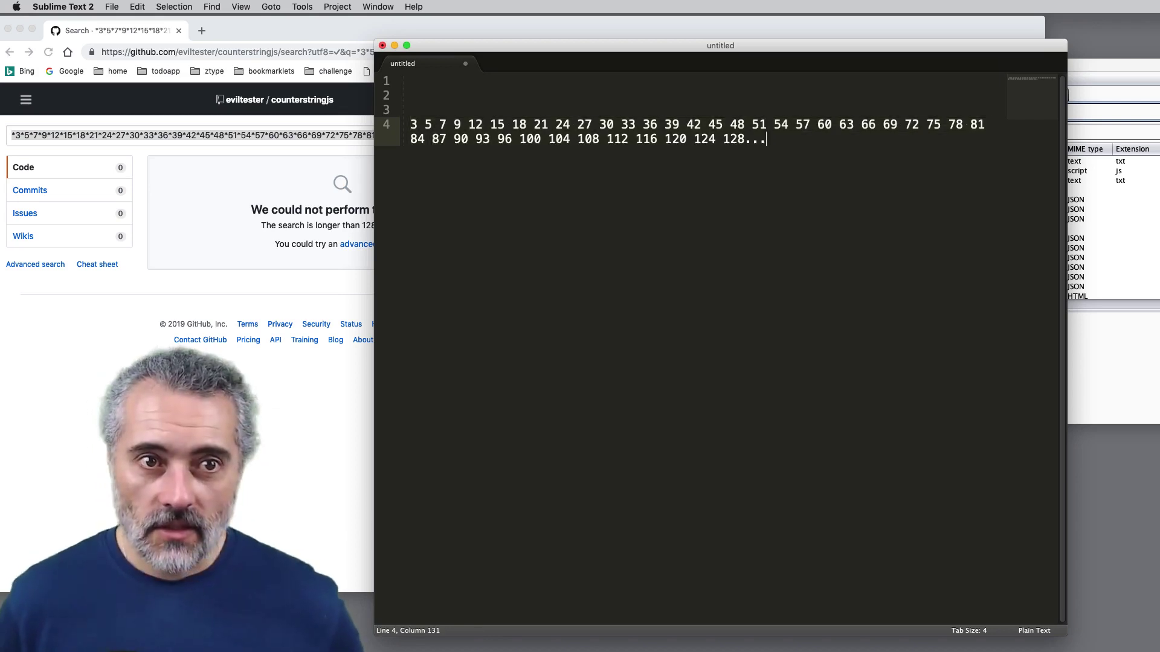
key(cmd+shift+Left)
key(cmd+shift+Left)
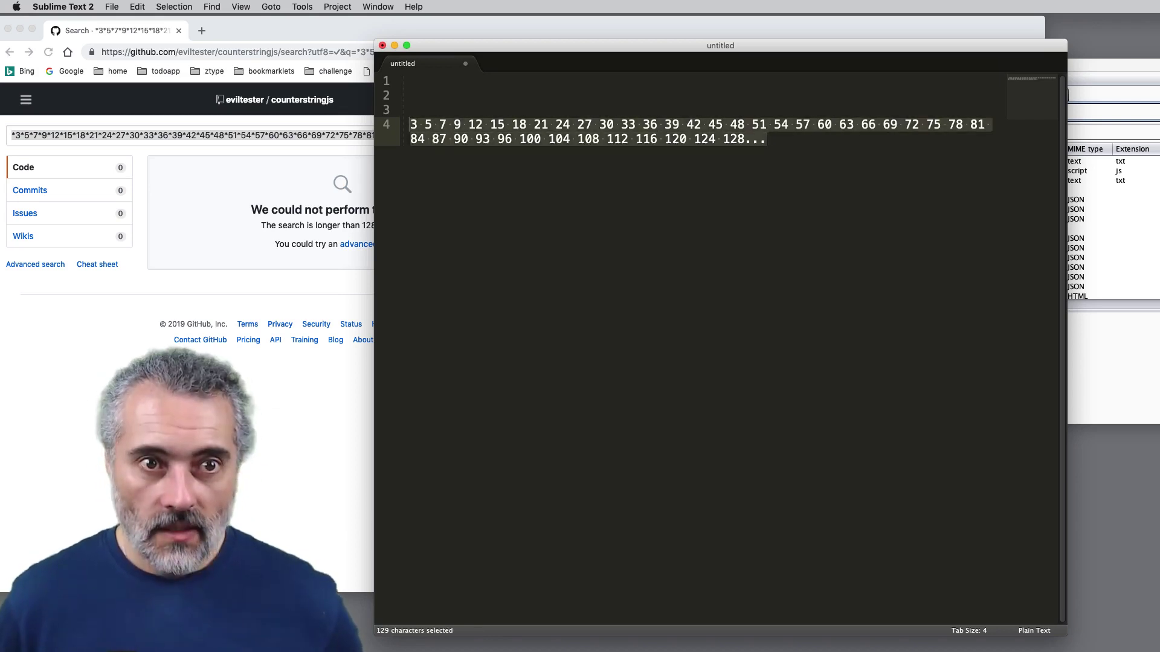
key(cmd+c)
Paste the space-separated counterstring into GitHub's search box and submit it.
click(312, 132)
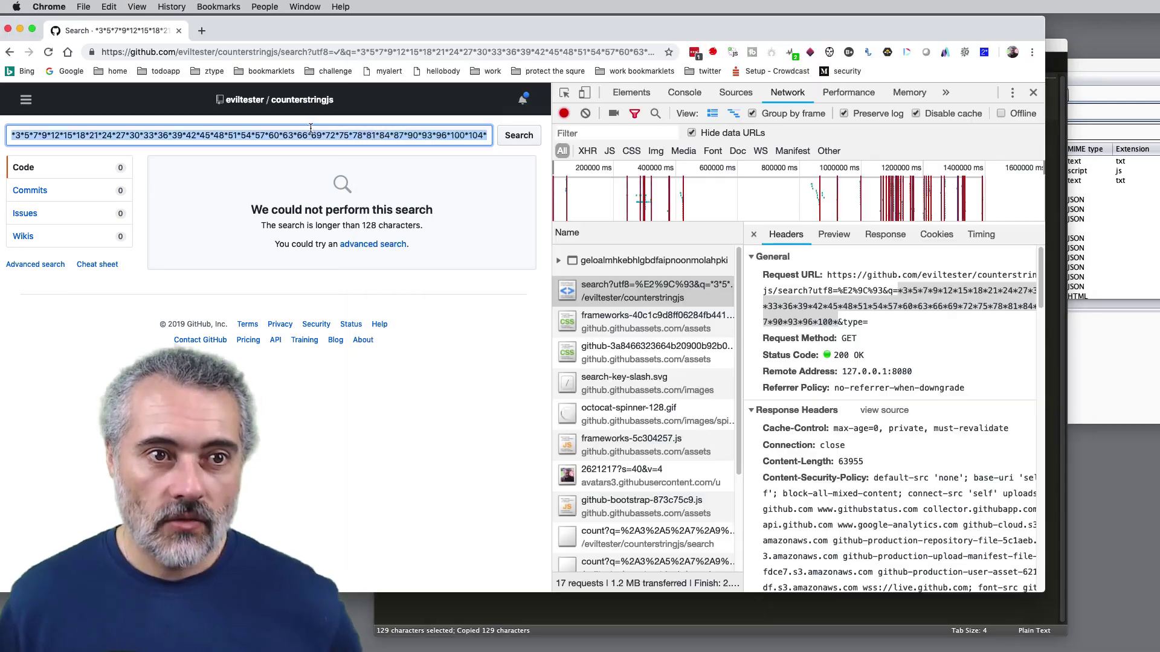
key(cmd+v)
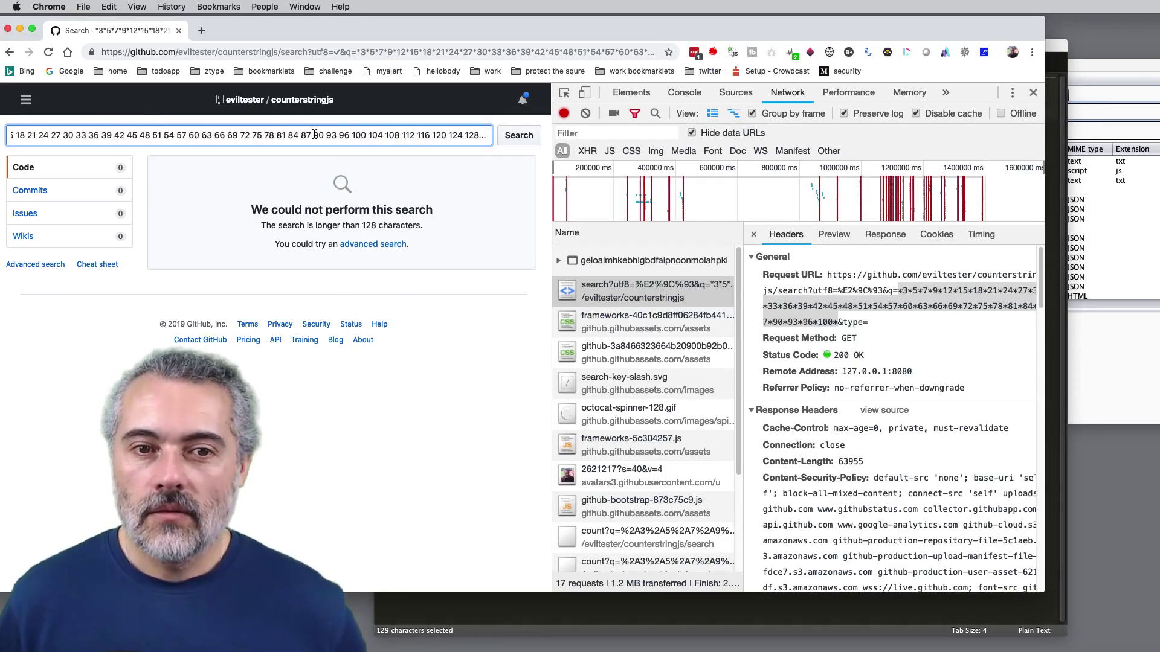
key(Return)
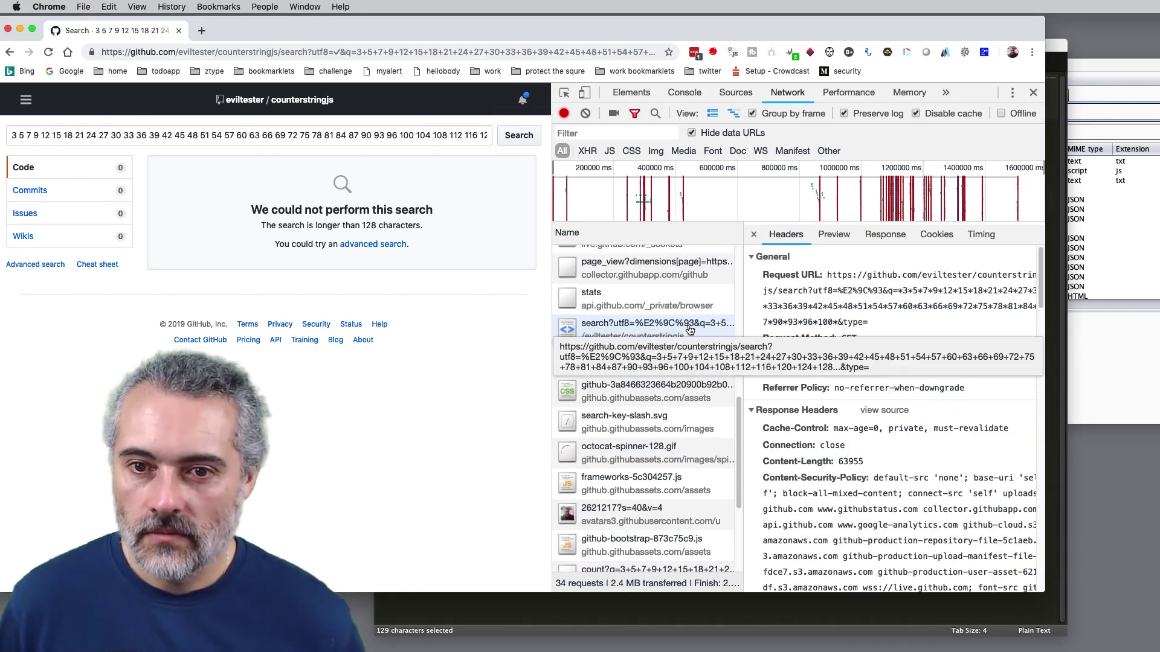
Select the q= query value in the logged search request's URL in DevTools.
click(691, 330)
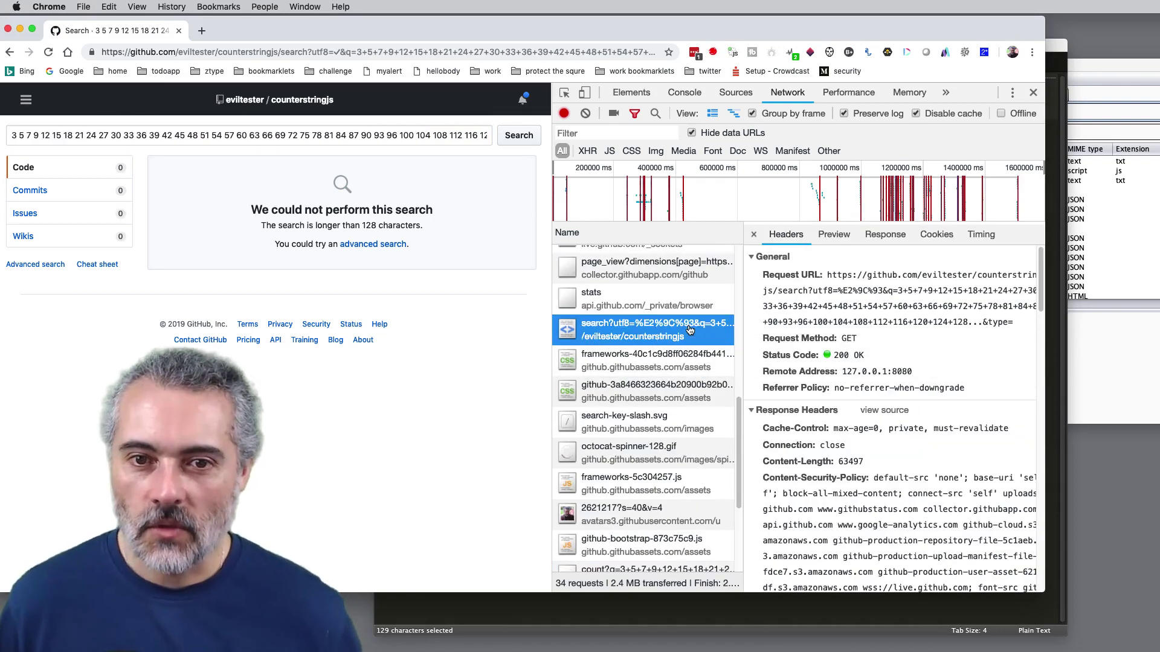
click(925, 312)
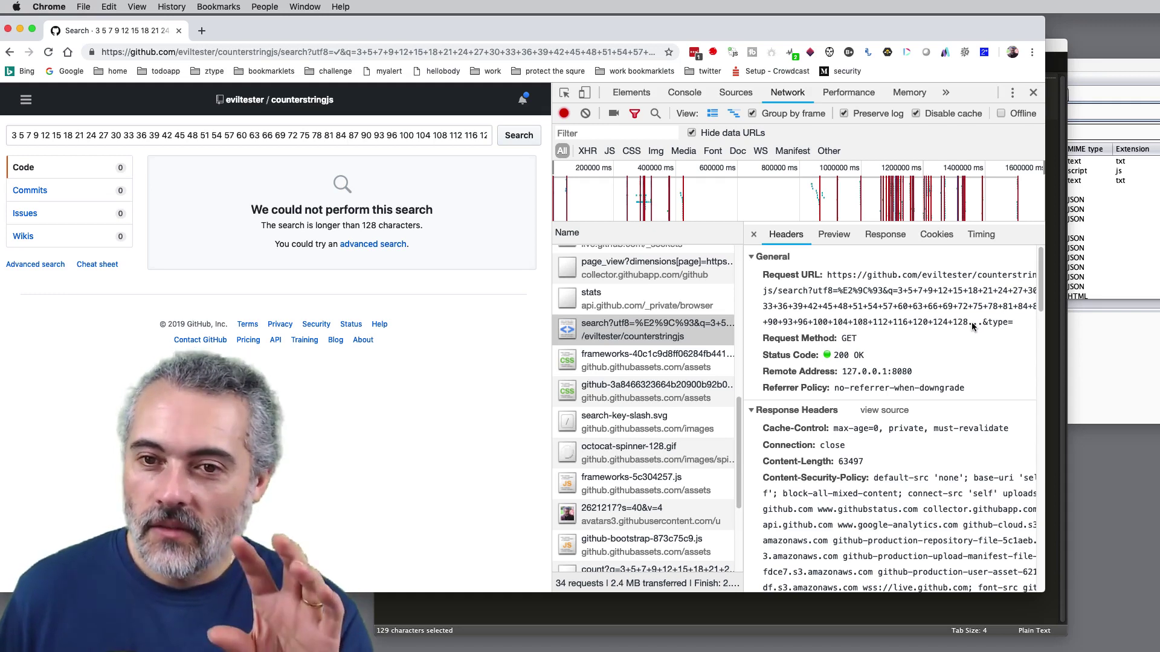
drag(897, 291, 970, 327)
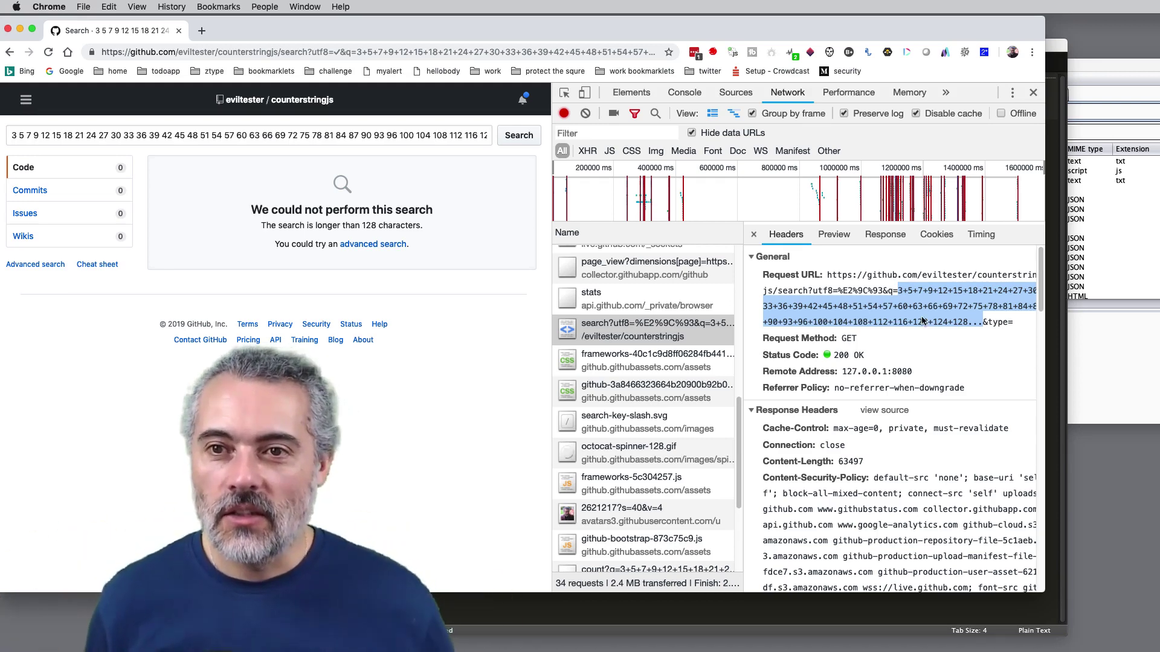
Send the search/count request from Burp's proxy HTTP history to Repeater.
click(1080, 73)
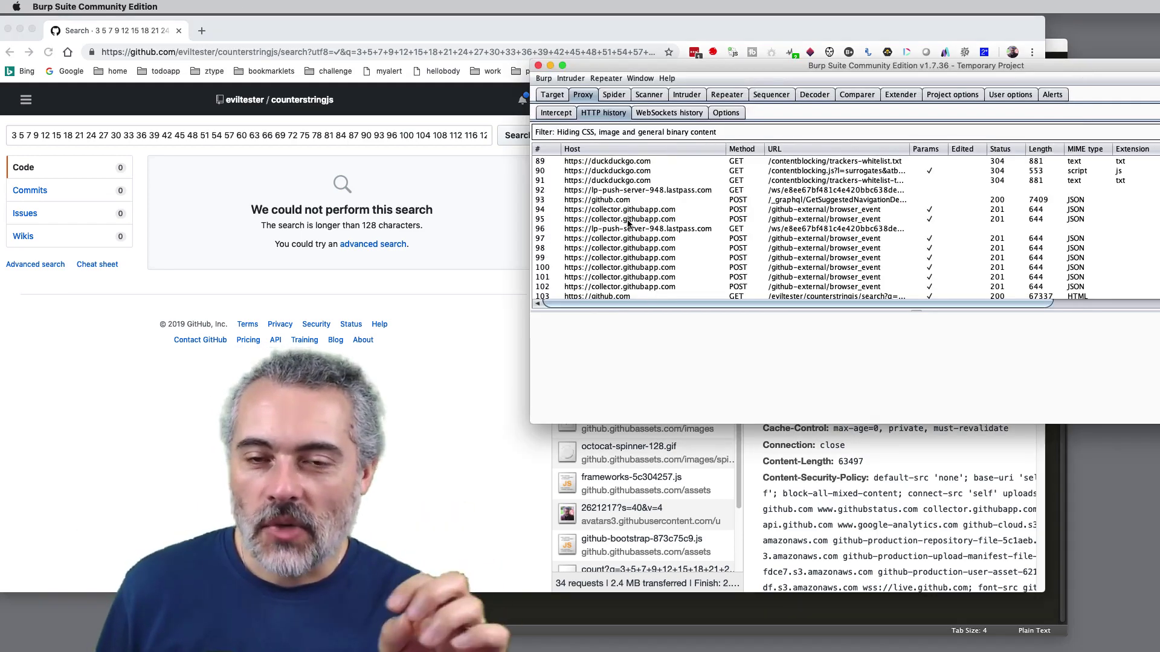
scroll(623, 233, down, 10)
scroll(630, 221, down, 20)
scroll(629, 232, down, 8)
scroll(708, 208, down, 2)
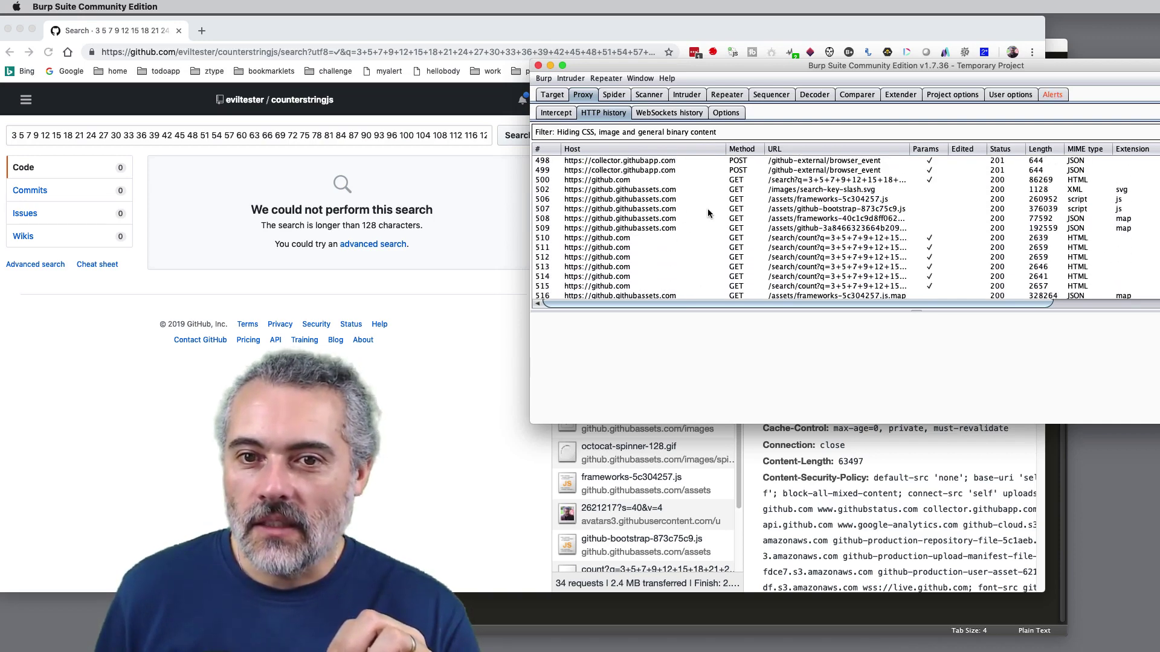
click(776, 240)
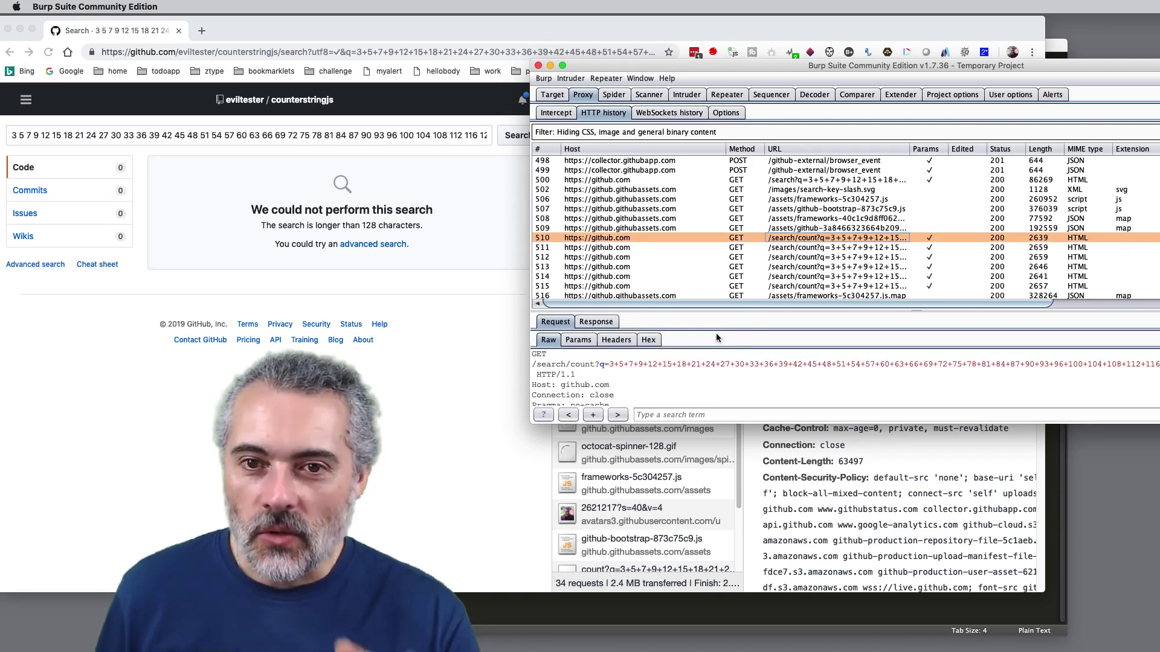
right_click(770, 241)
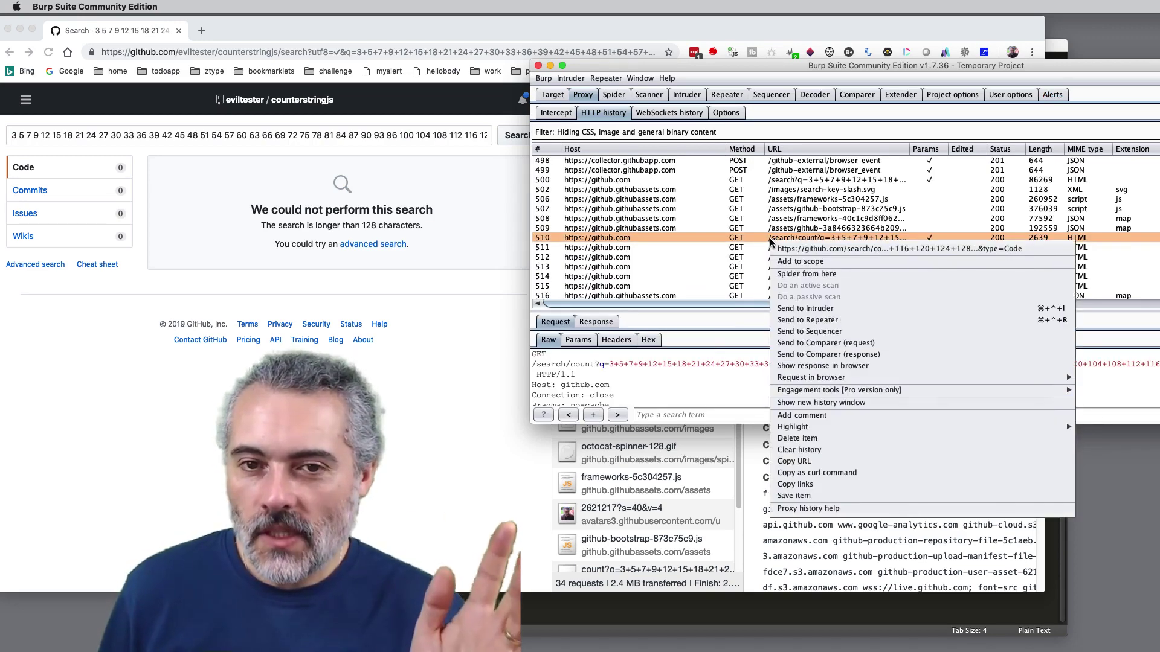
click(810, 320)
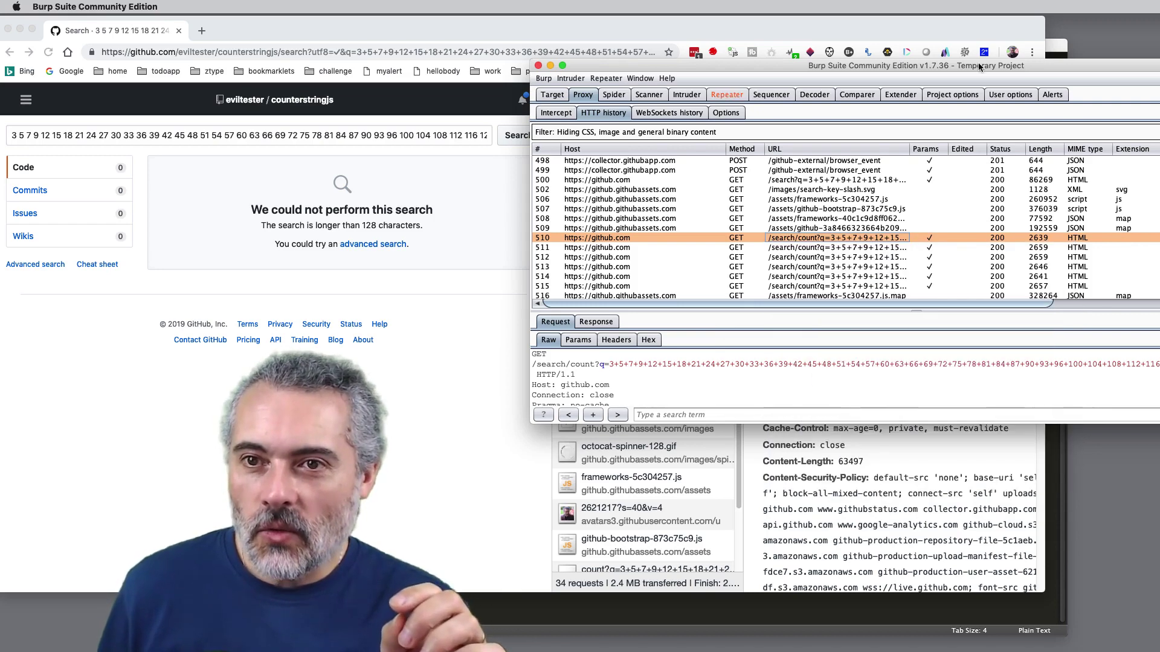
Review the search count request in Repeater, widening the request pane to fit the query.
drag(979, 63, 706, 95)
click(457, 128)
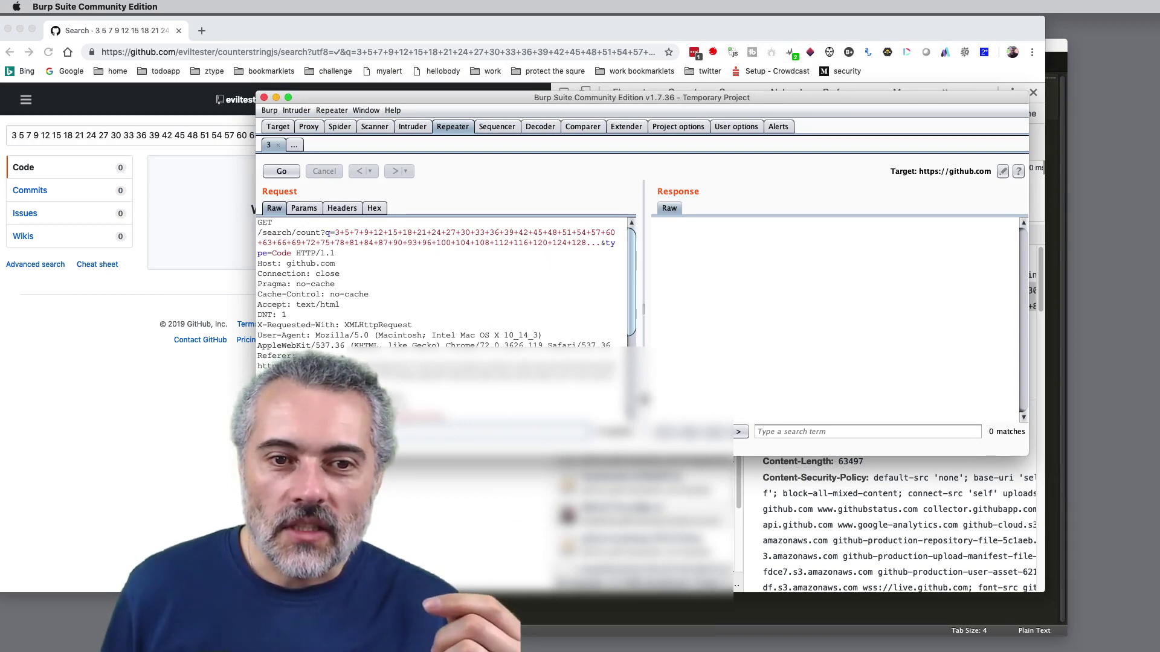
mouse_move(644, 396)
mouse_down()
mouse_move(699, 395)
mouse_move(663, 396)
mouse_up()
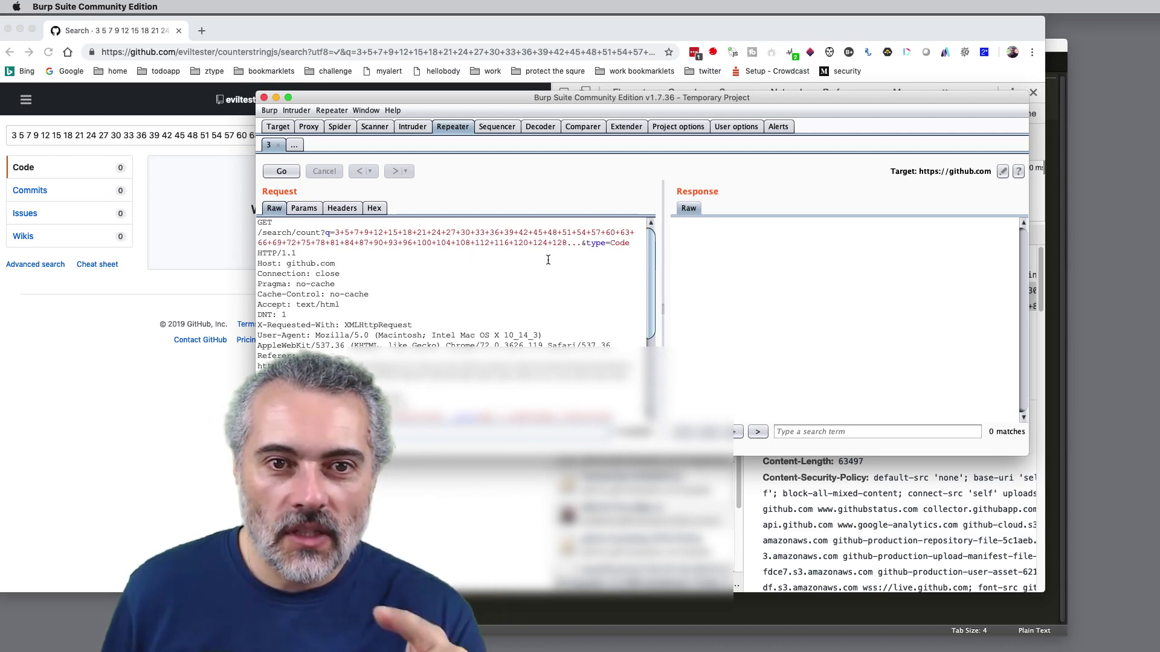
Select the main search request in proxy history and render its response showing the 128-character error.
click(308, 127)
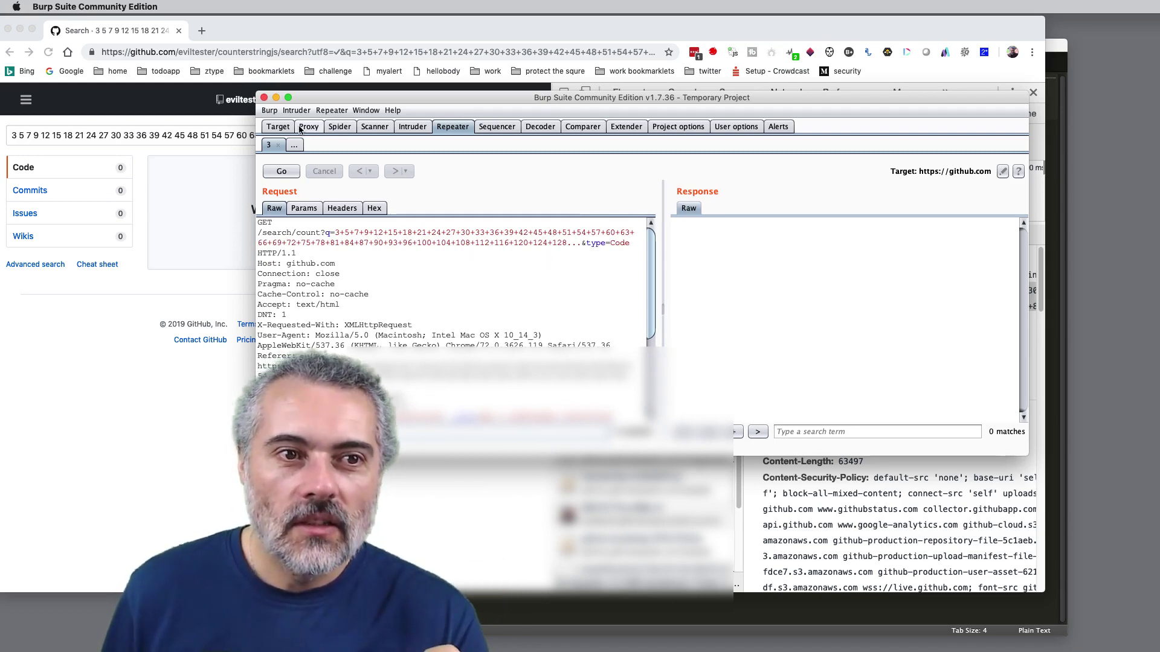
scroll(413, 263, up, 3)
click(235, 107)
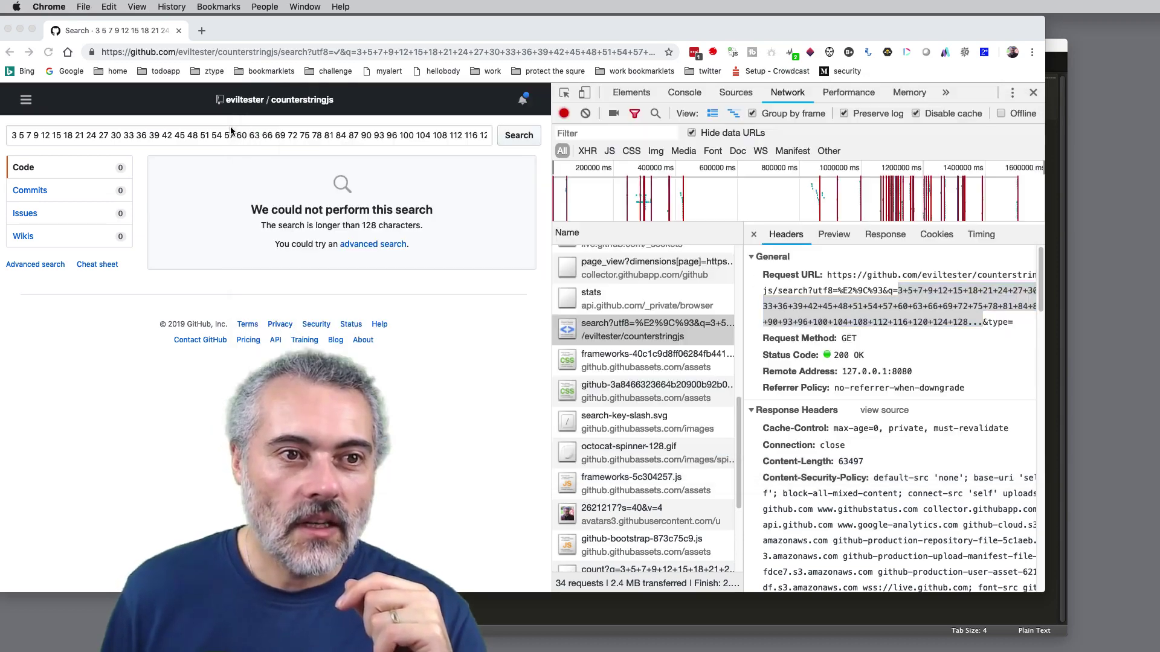
click(259, 141)
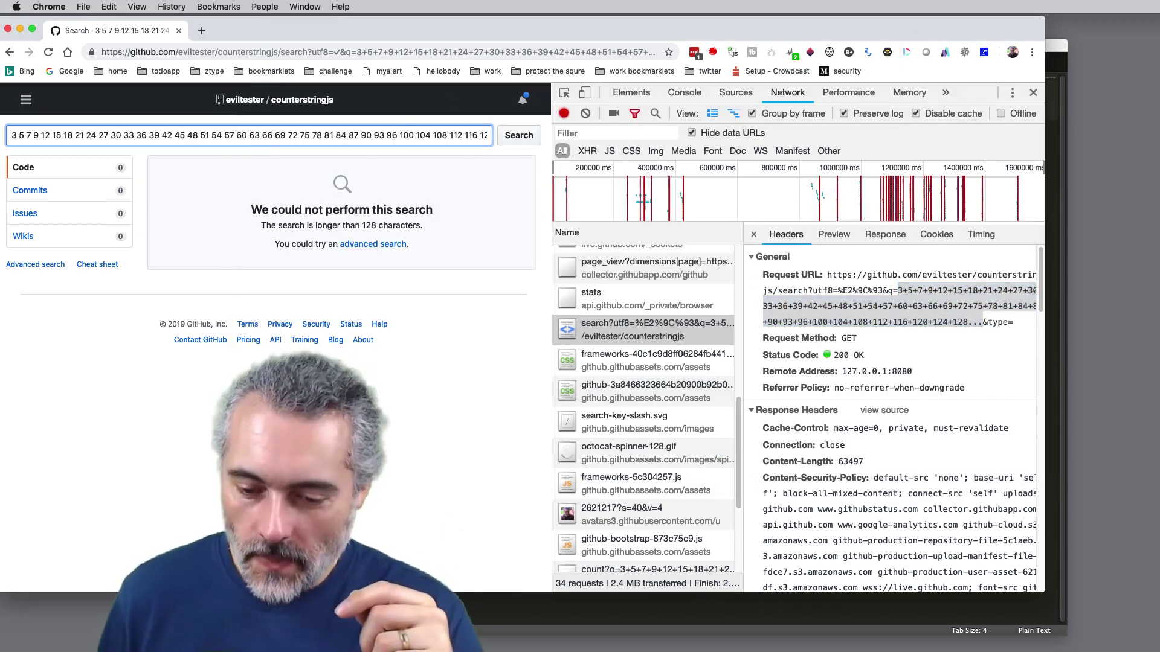
key(super+Tab)
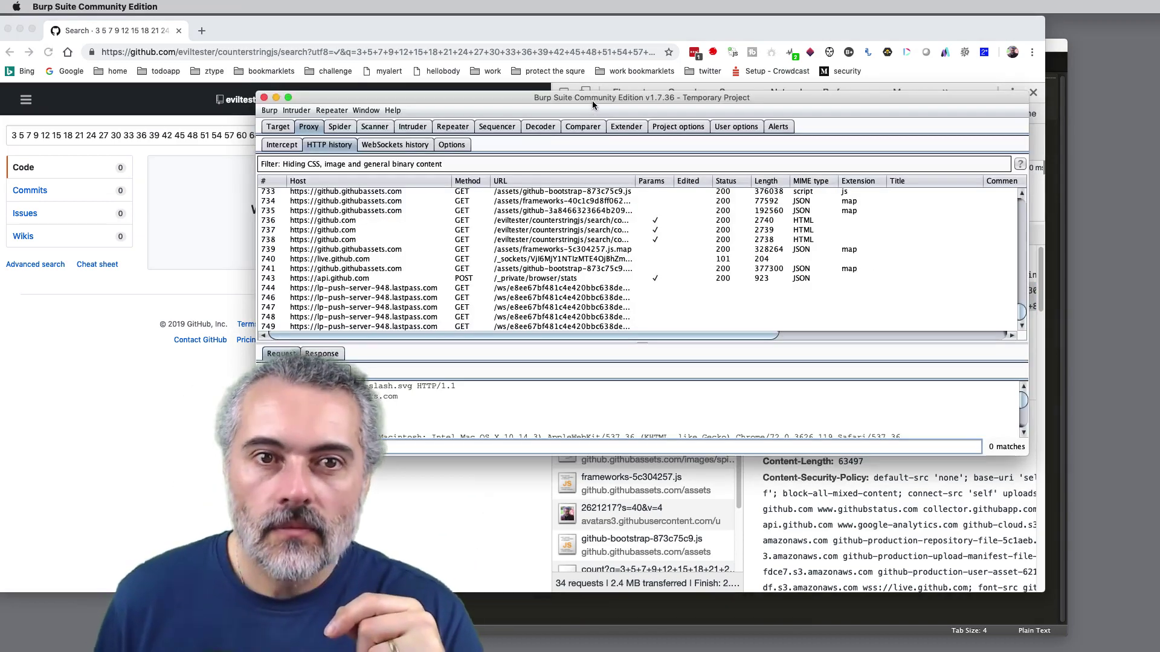
drag(593, 105, 688, 272)
scroll(656, 420, down, 3)
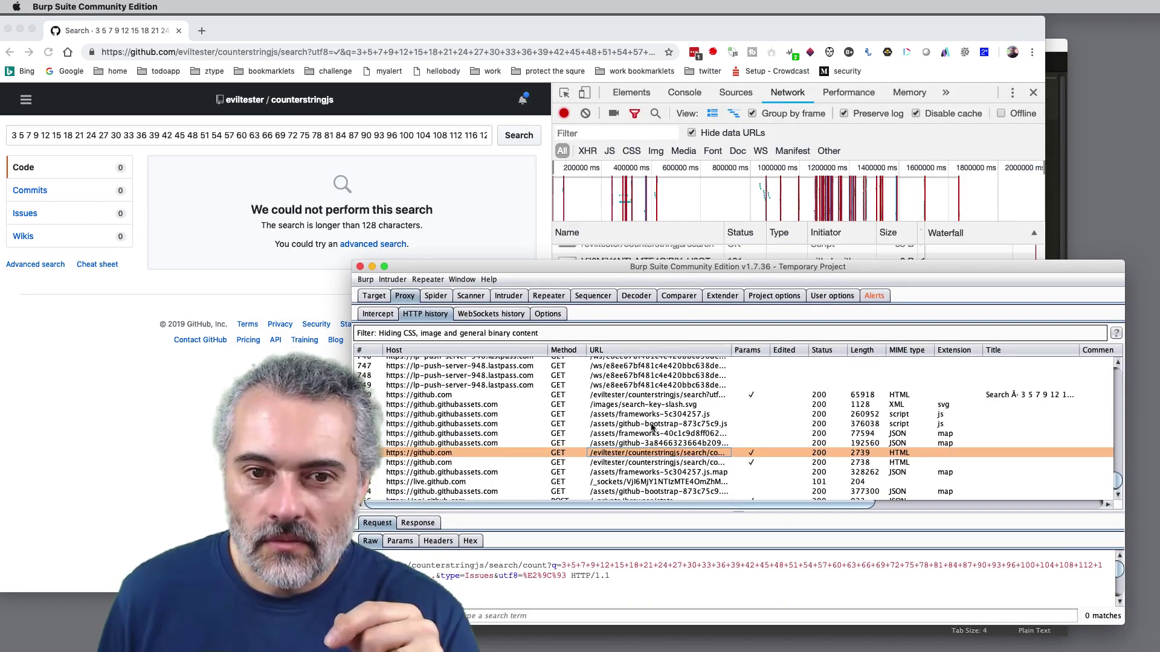
click(659, 396)
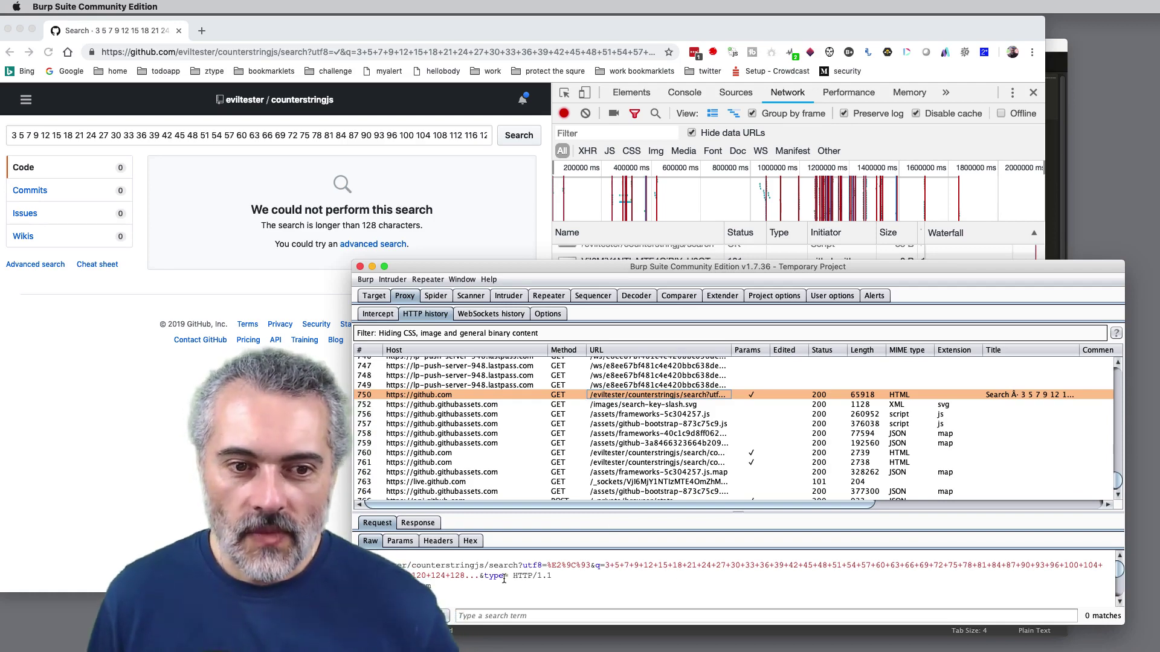
click(423, 523)
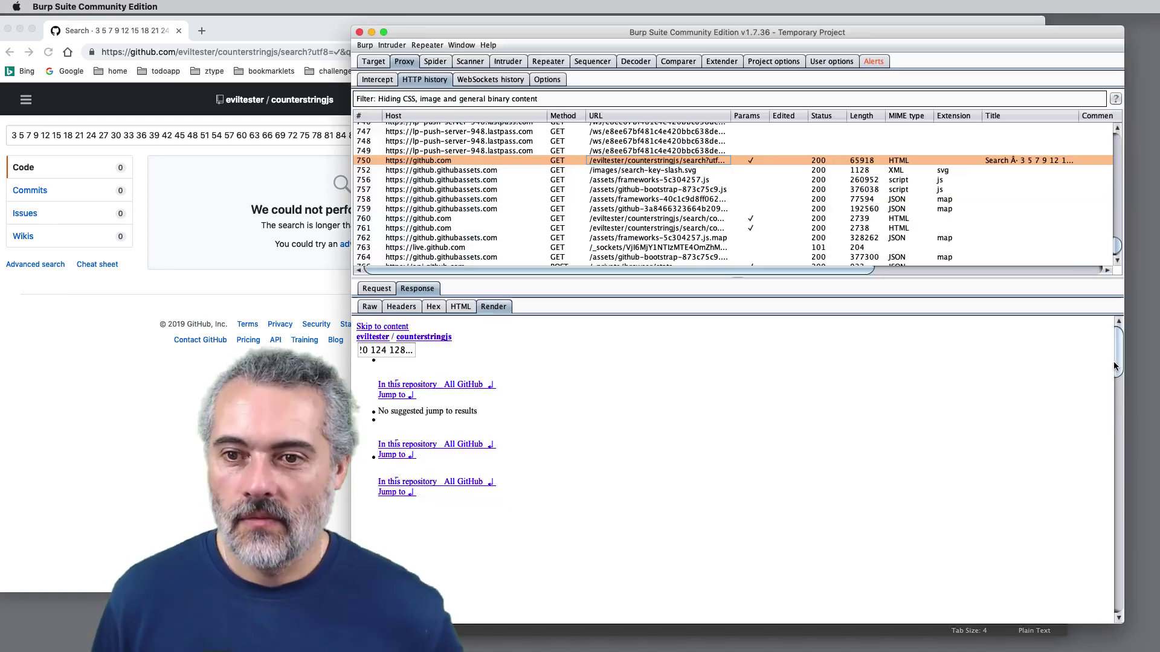
drag(1114, 362, 955, 391)
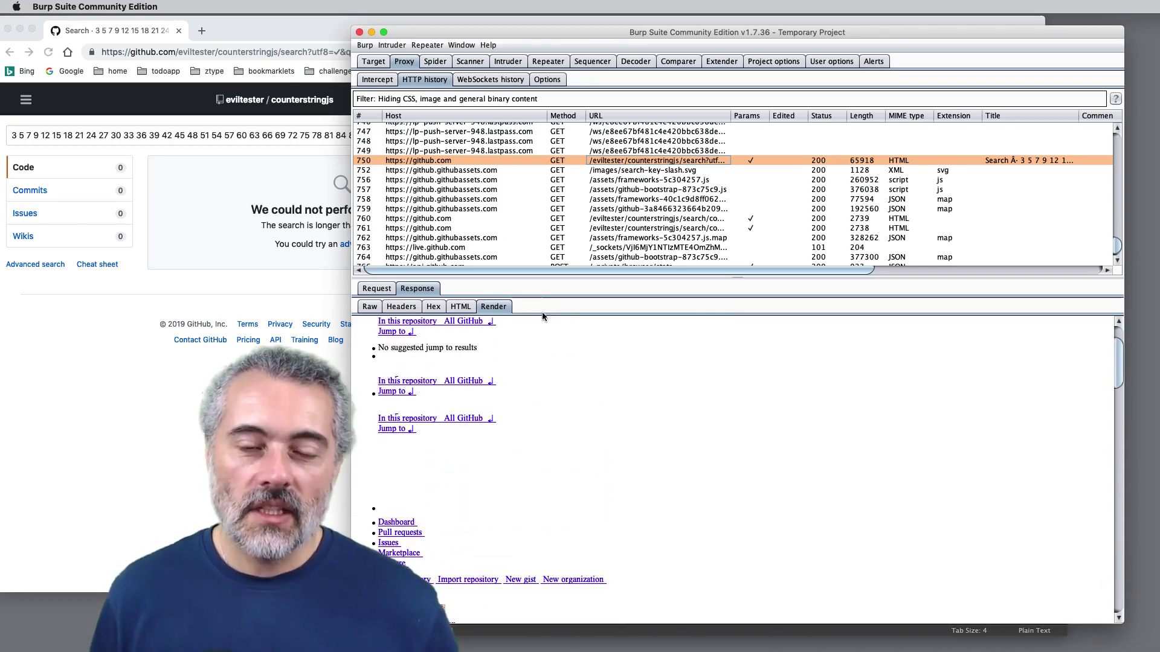
Send the main search request to Repeater.
right_click(599, 163)
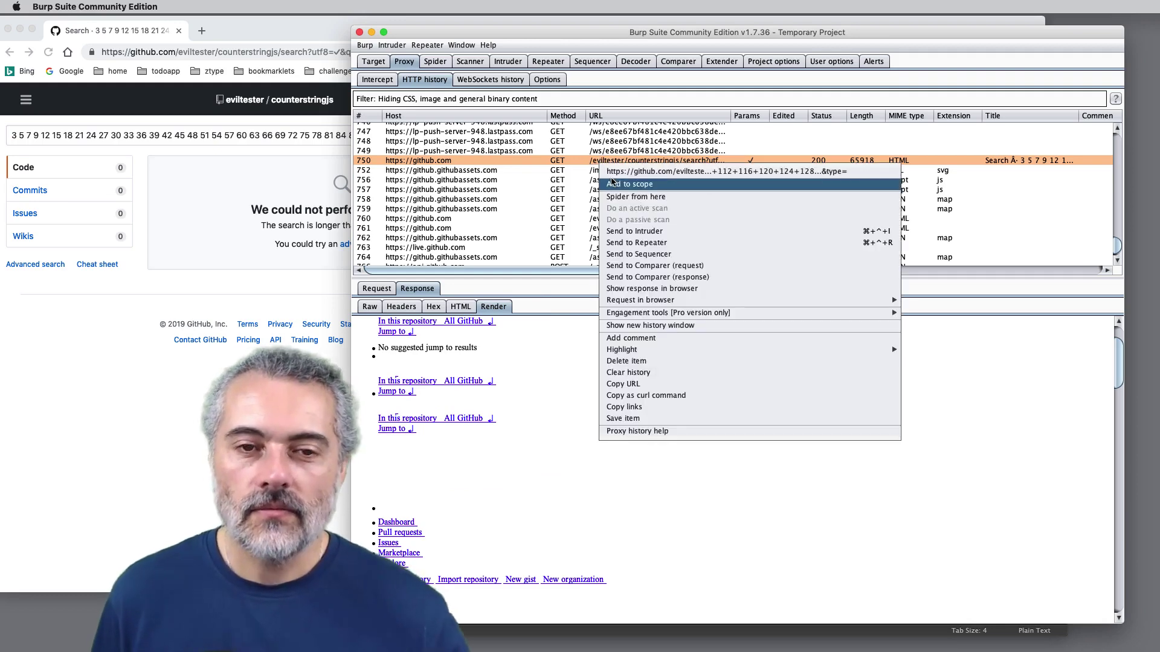
click(640, 242)
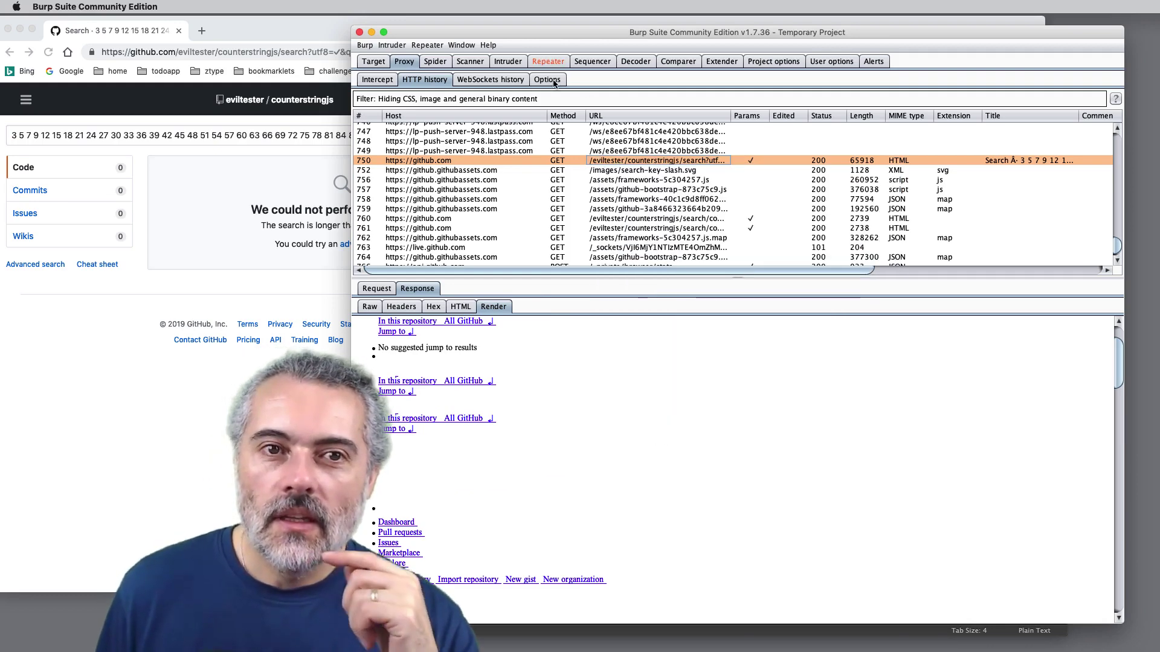
click(548, 61)
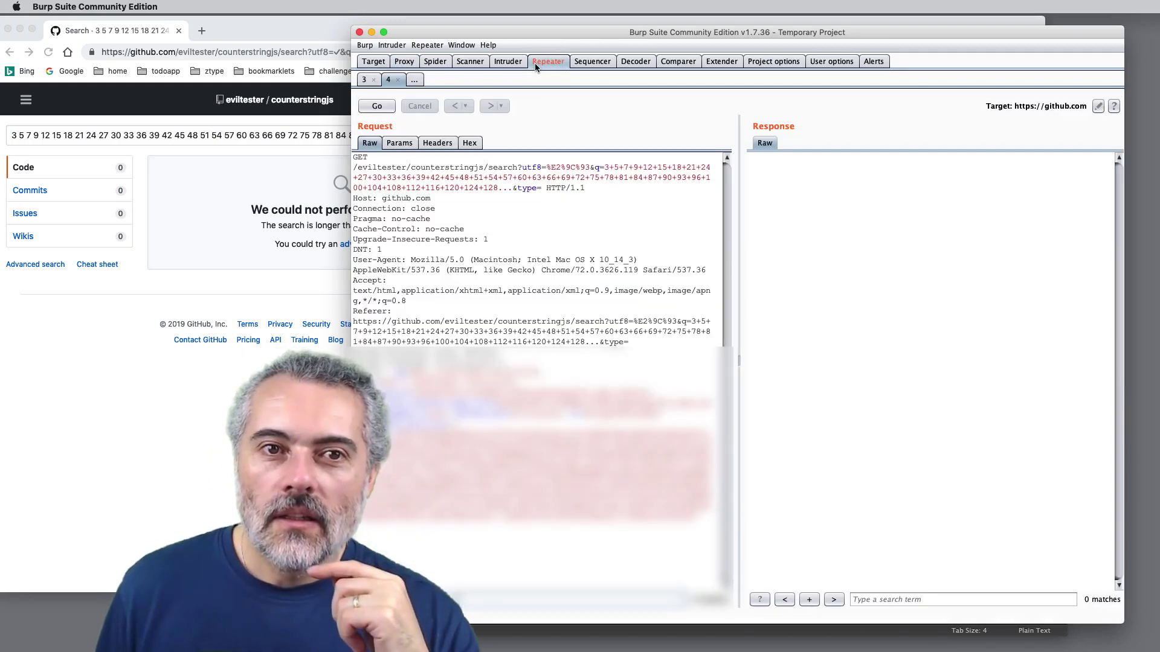
Remove one trailing dot from the q value, resend, and view the rendered response.
click(510, 188)
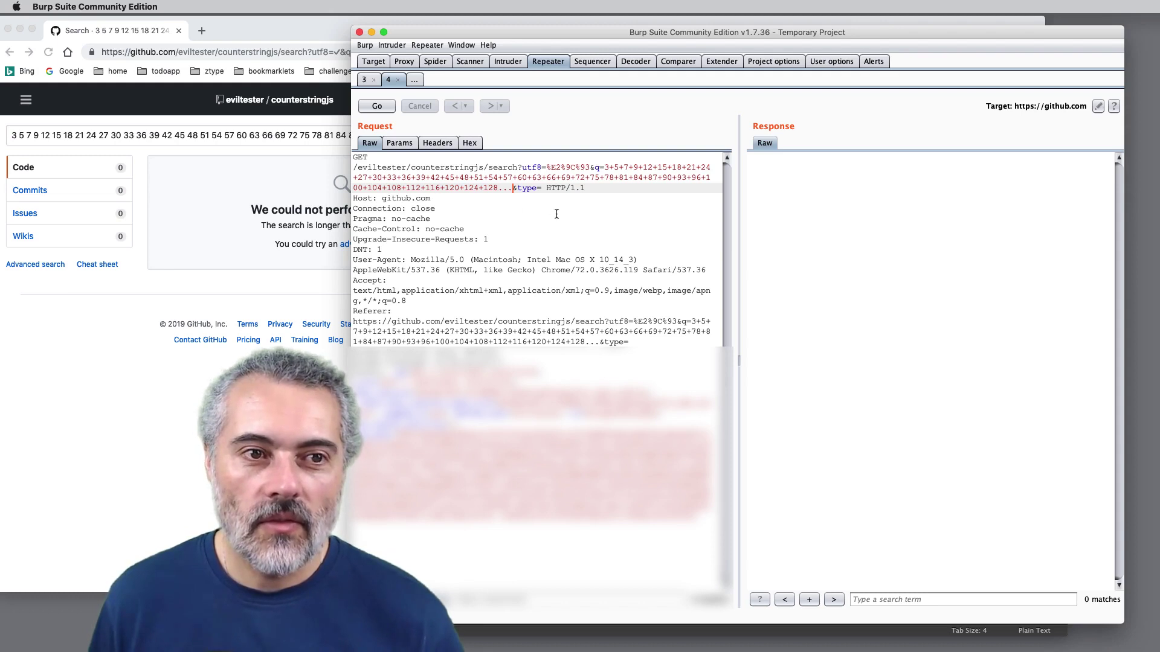
key(BackSpace)
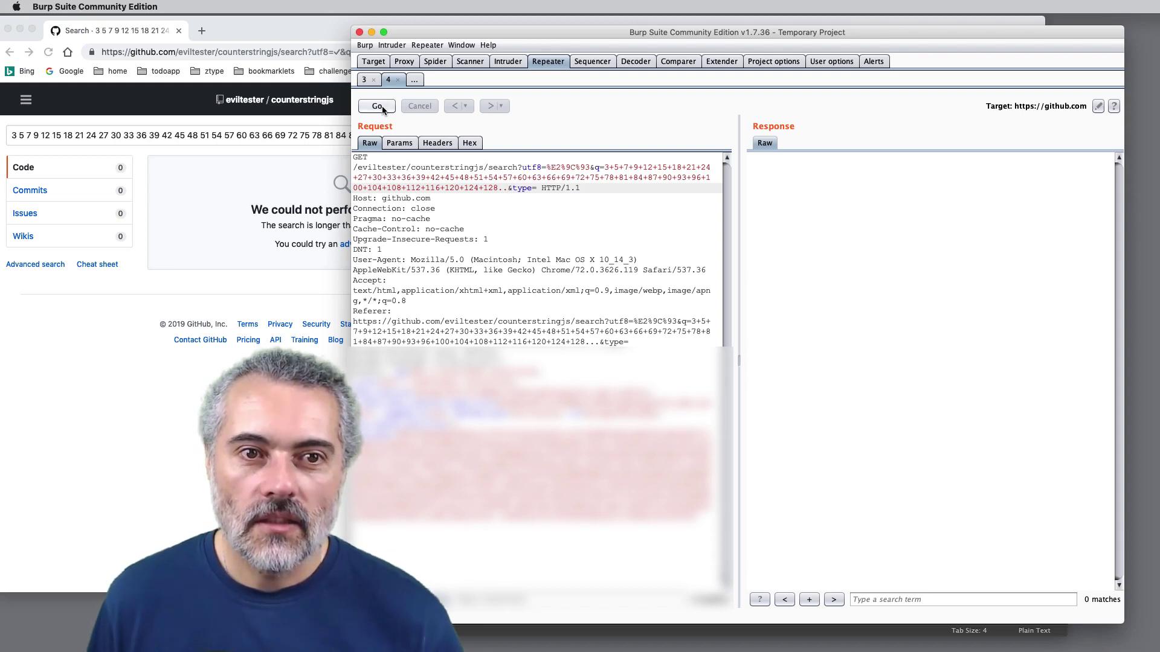
click(382, 108)
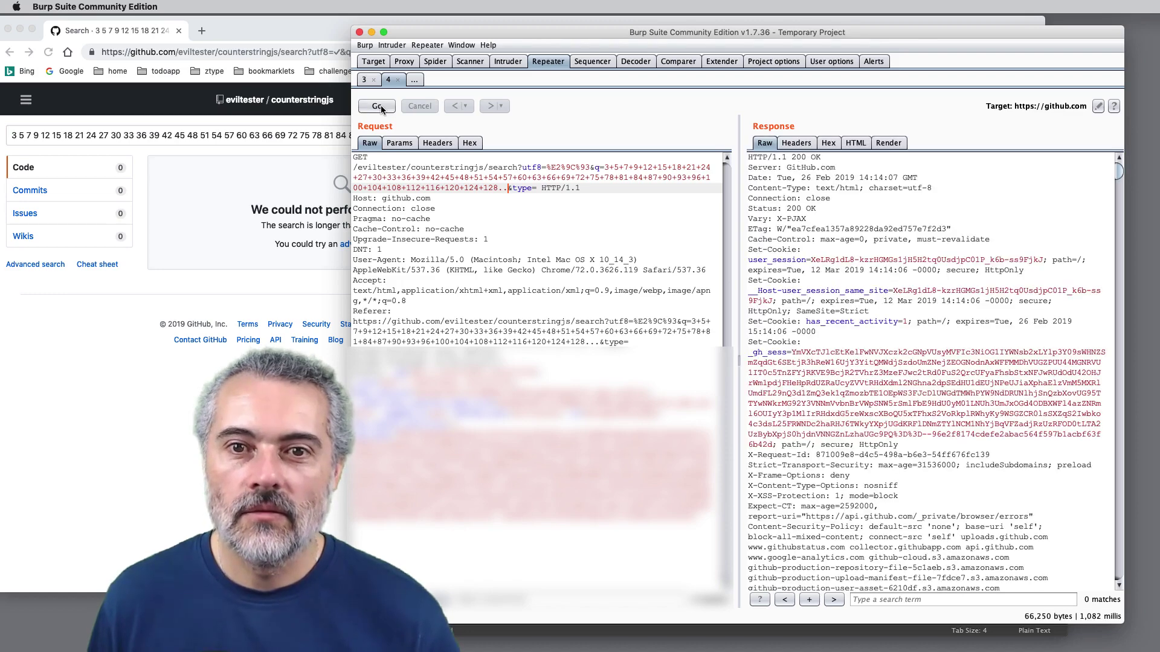
click(892, 145)
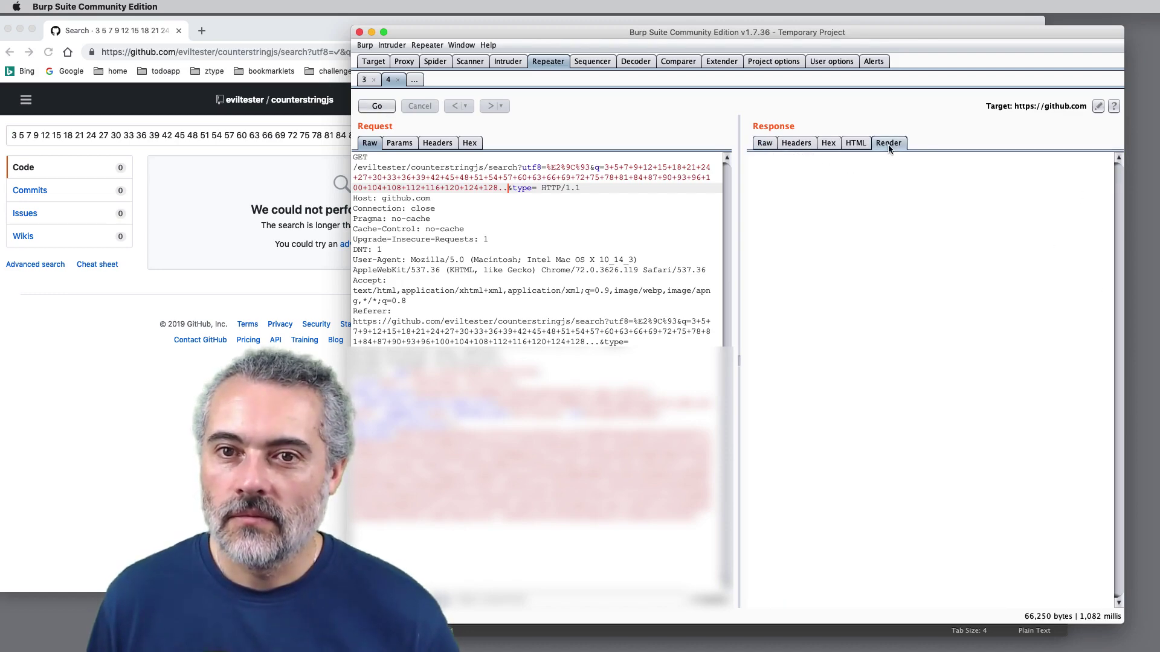
scroll(1120, 490, down, 15)
scroll(1121, 490, up, 15)
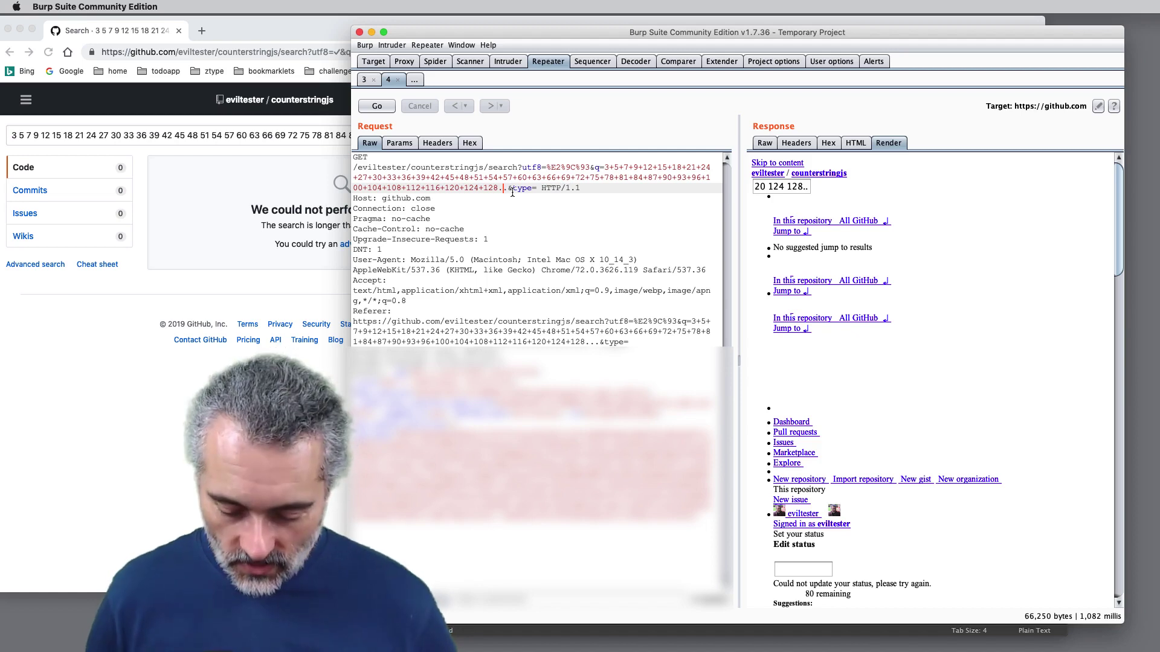
Restore the dot to the query and mark the start of the q value.
text(.)
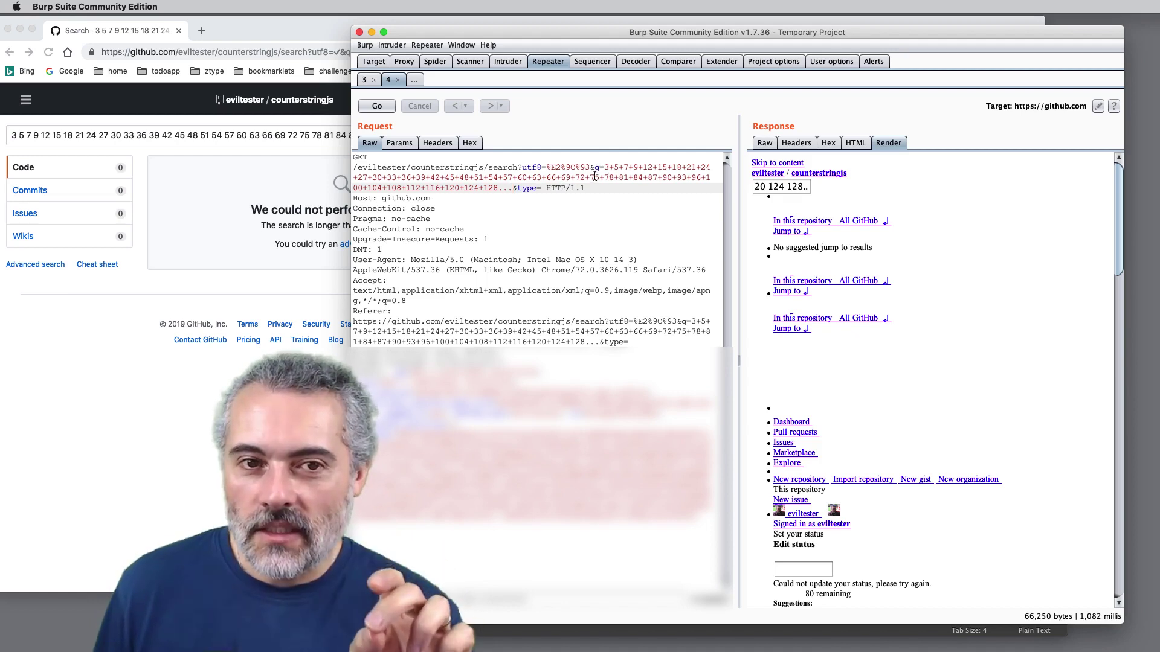
mouse_move(594, 176)
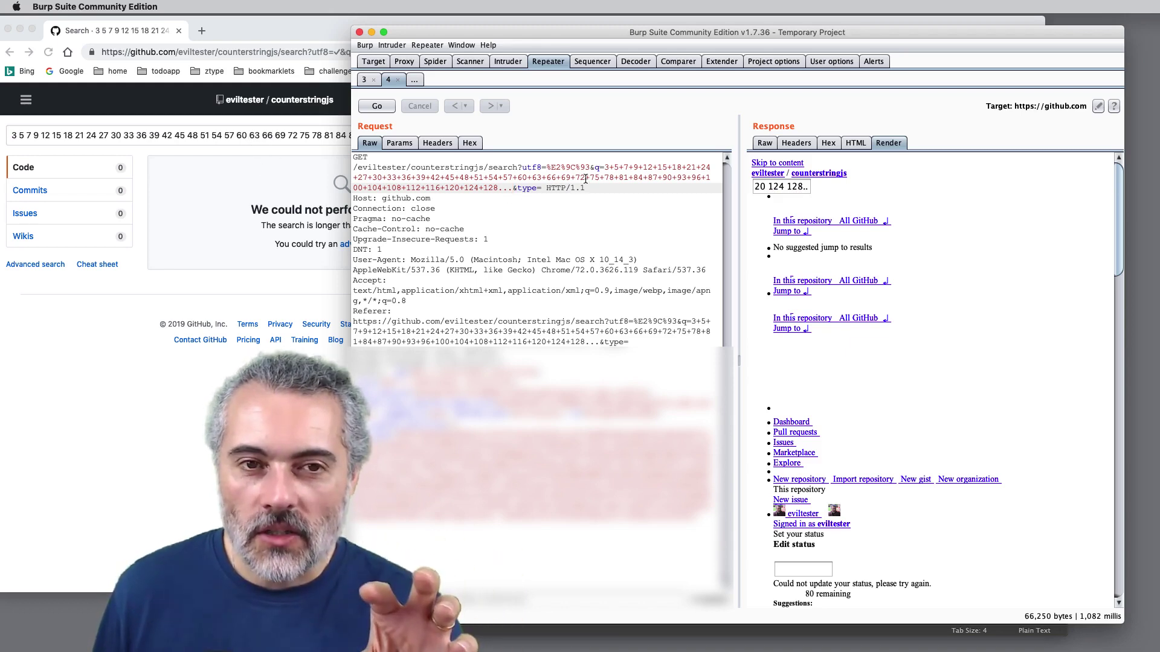
click(605, 167)
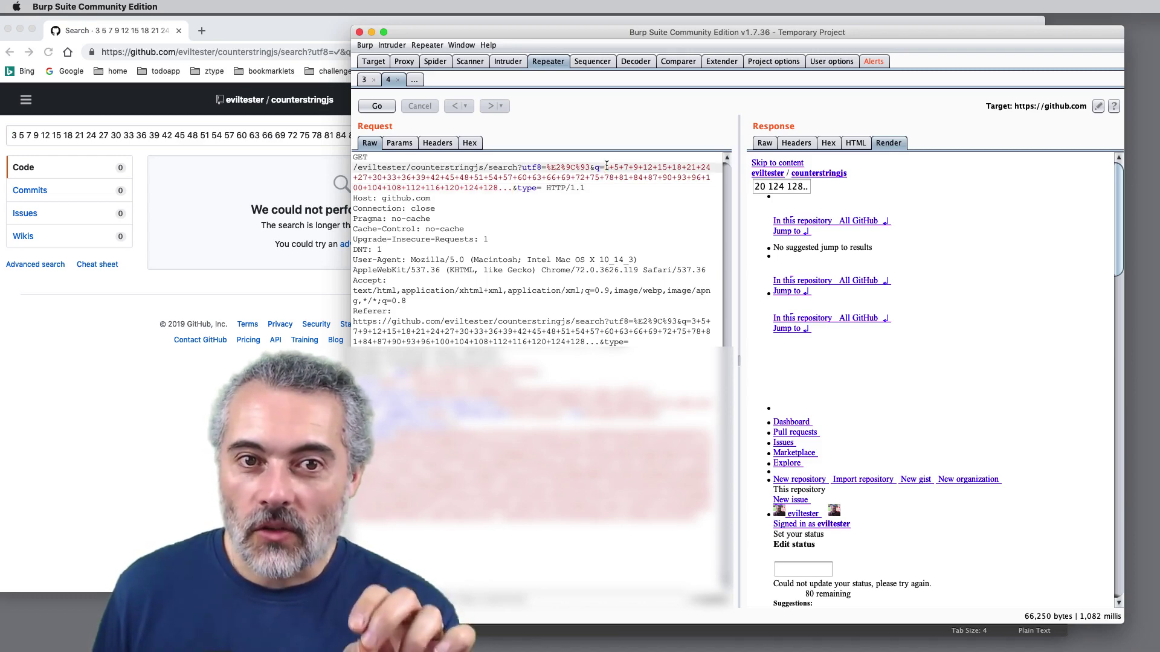
click(307, 139)
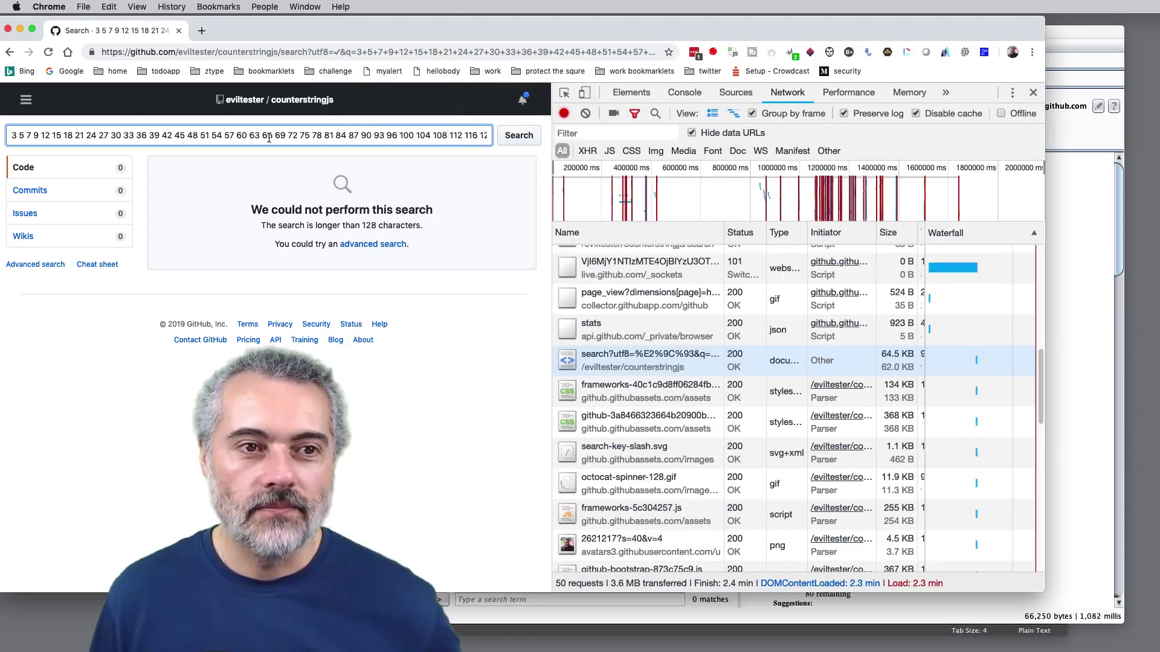
Generate a 100-character counterstring in GitHub's search box, then select the Repeater q= value.
right_click(268, 138)
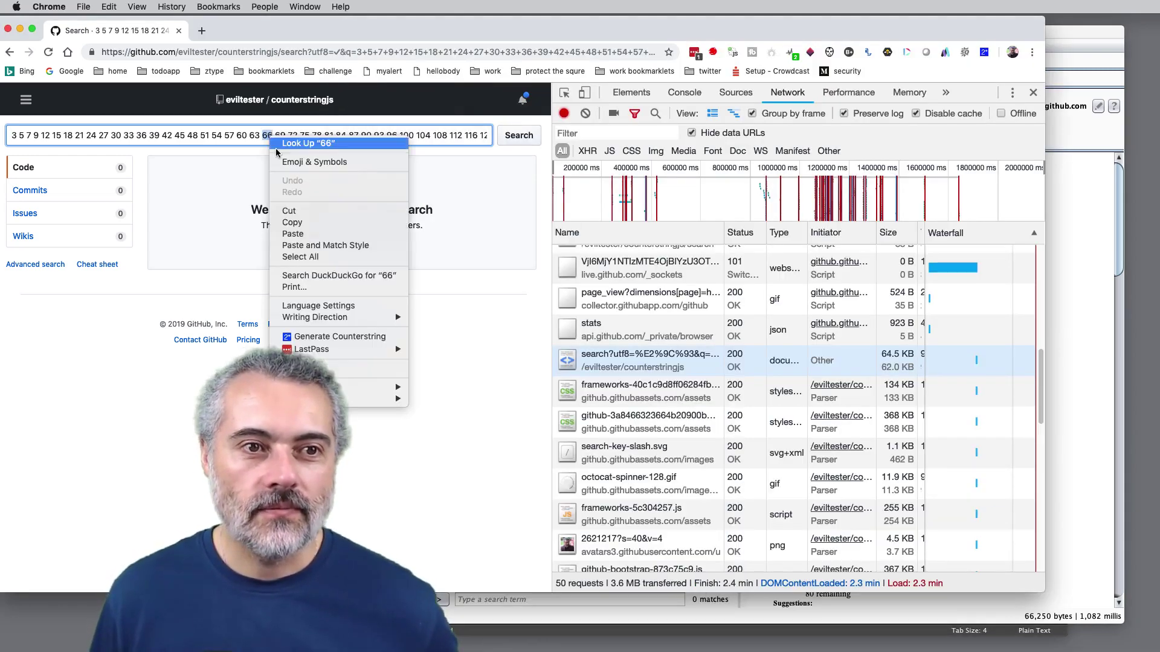
click(331, 337)
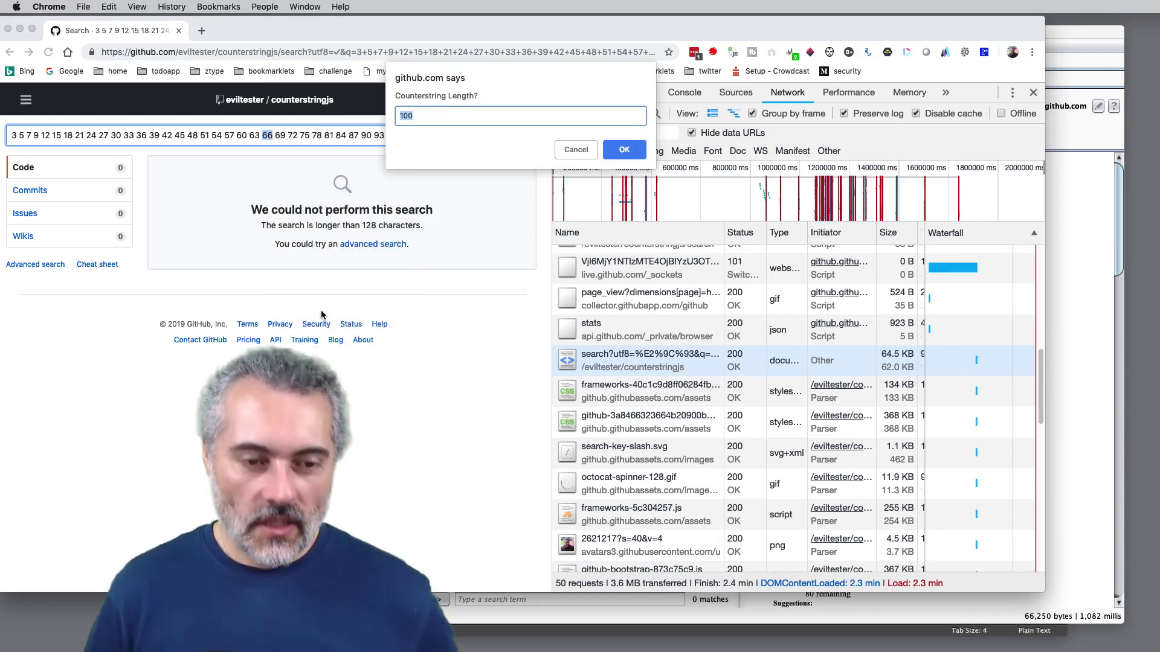
key(Return)
key(super+a)
key(super+c)
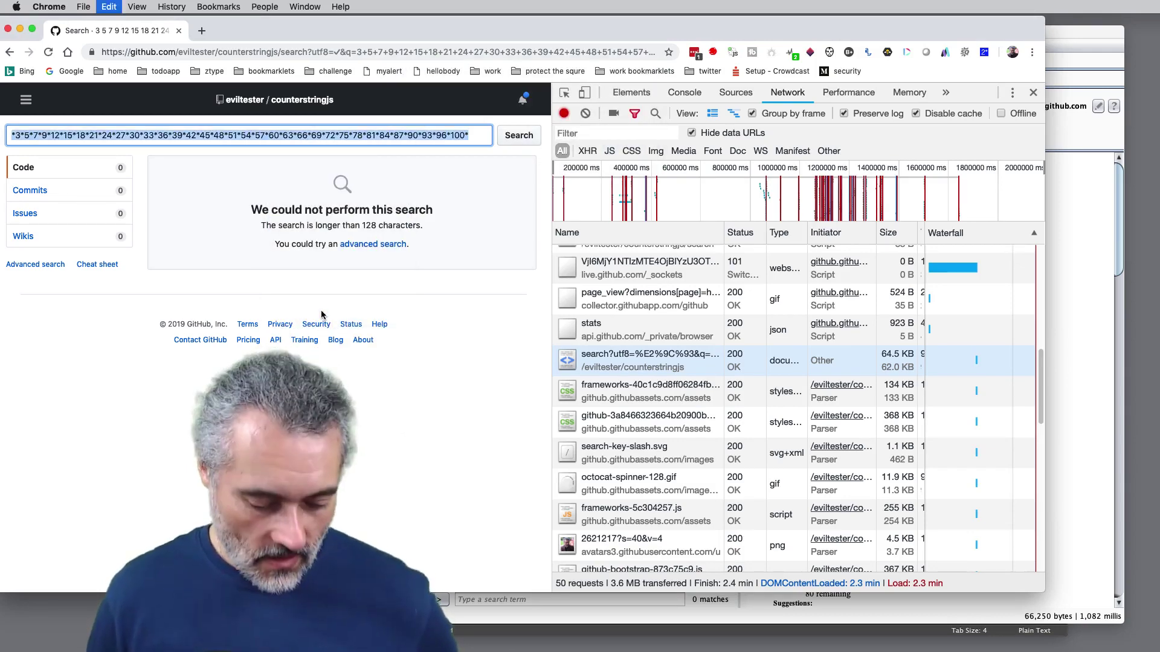
click(1051, 34)
drag(606, 168, 515, 188)
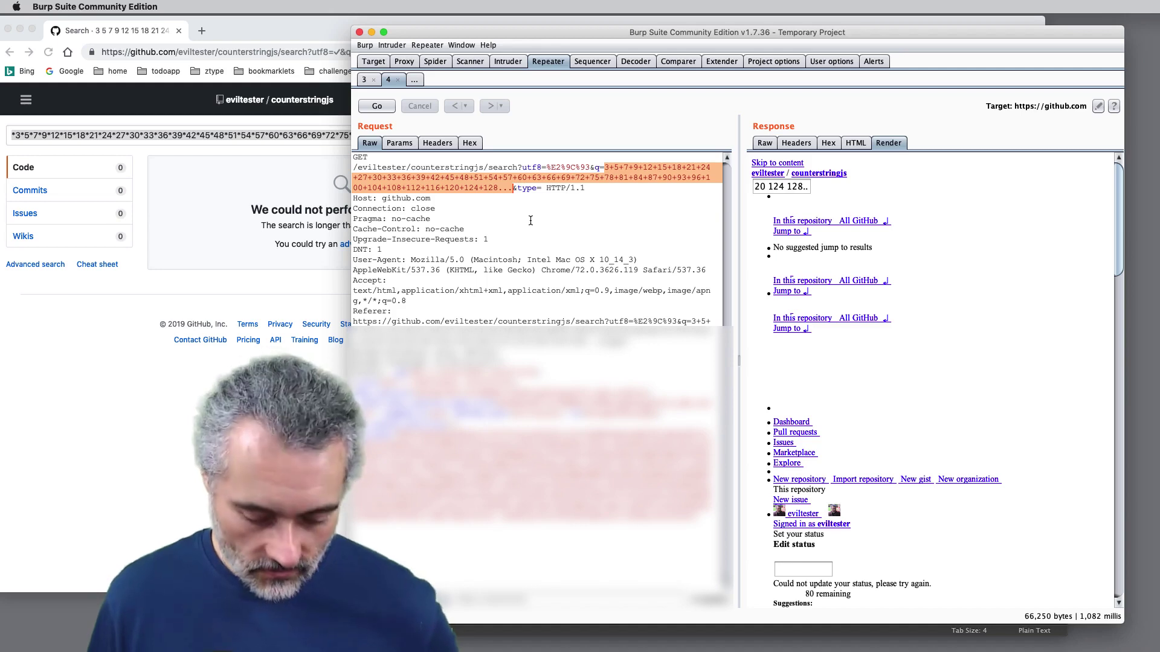
Paste the 100-character counterstring as the q value and resend the request.
key(super+v)
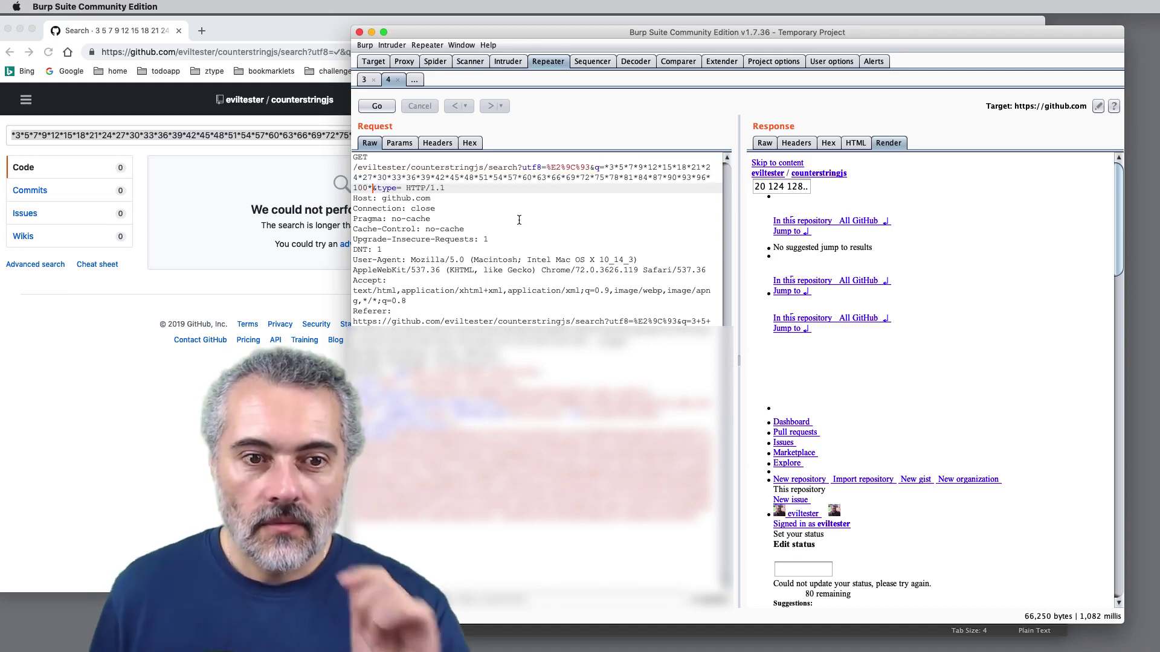
click(376, 107)
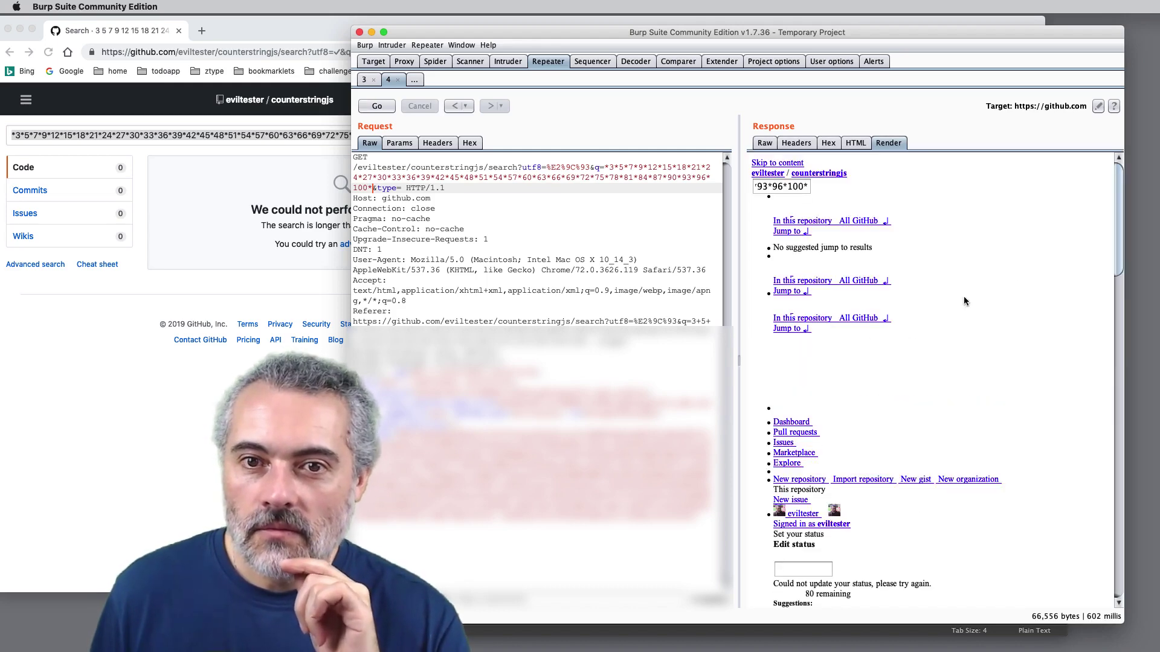
scroll(1112, 379, down, 15)
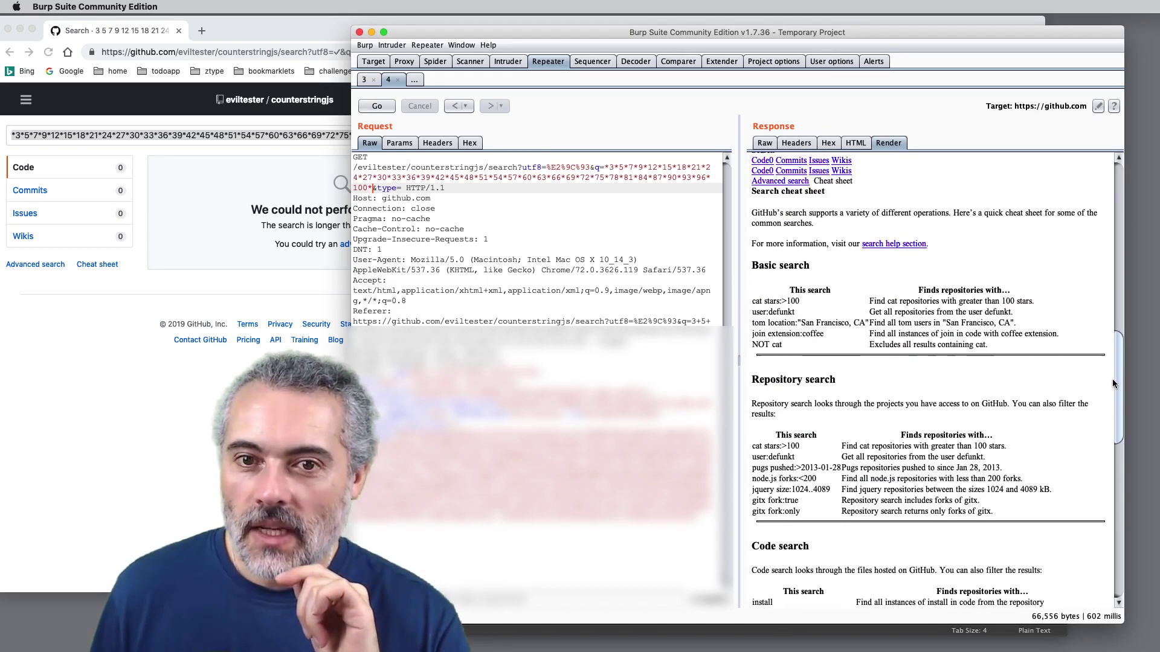
scroll(1109, 412, down, 10)
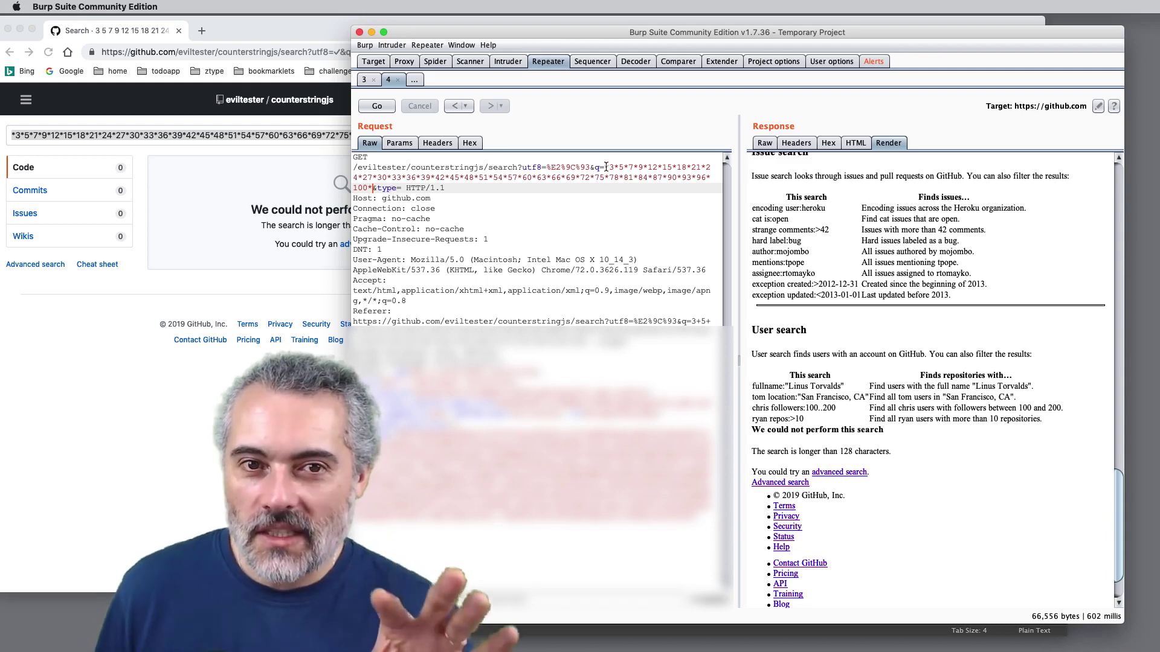
Trim the trailing 100 and asterisk so the query ends at 96, then select it.
drag(606, 166, 368, 187)
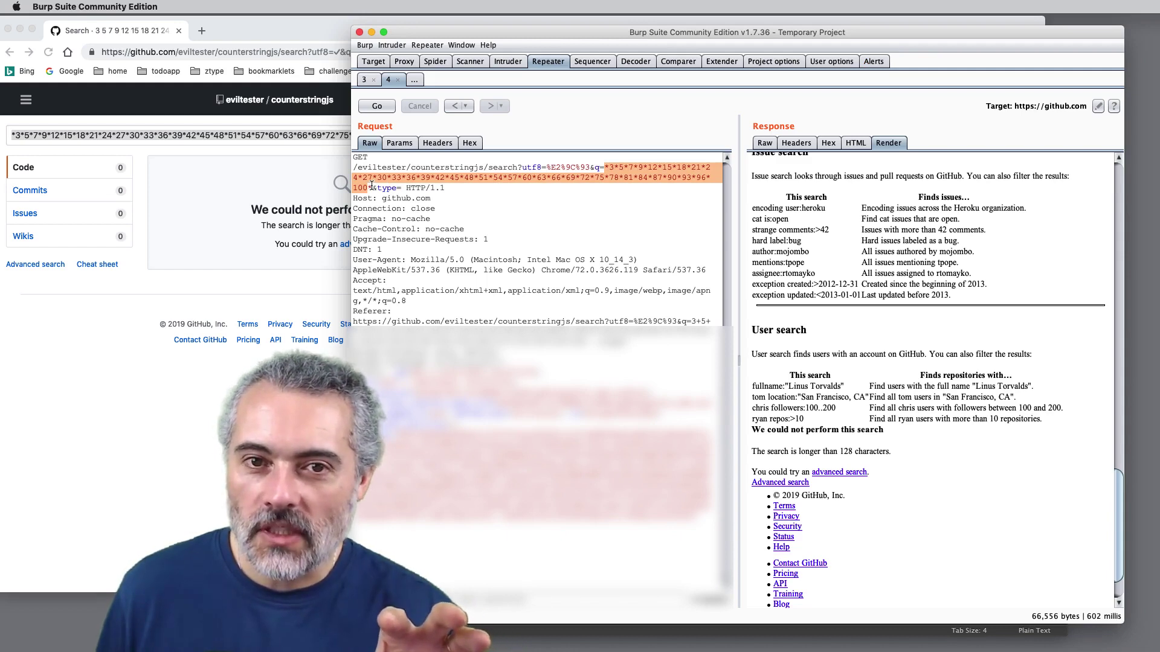
click(391, 187)
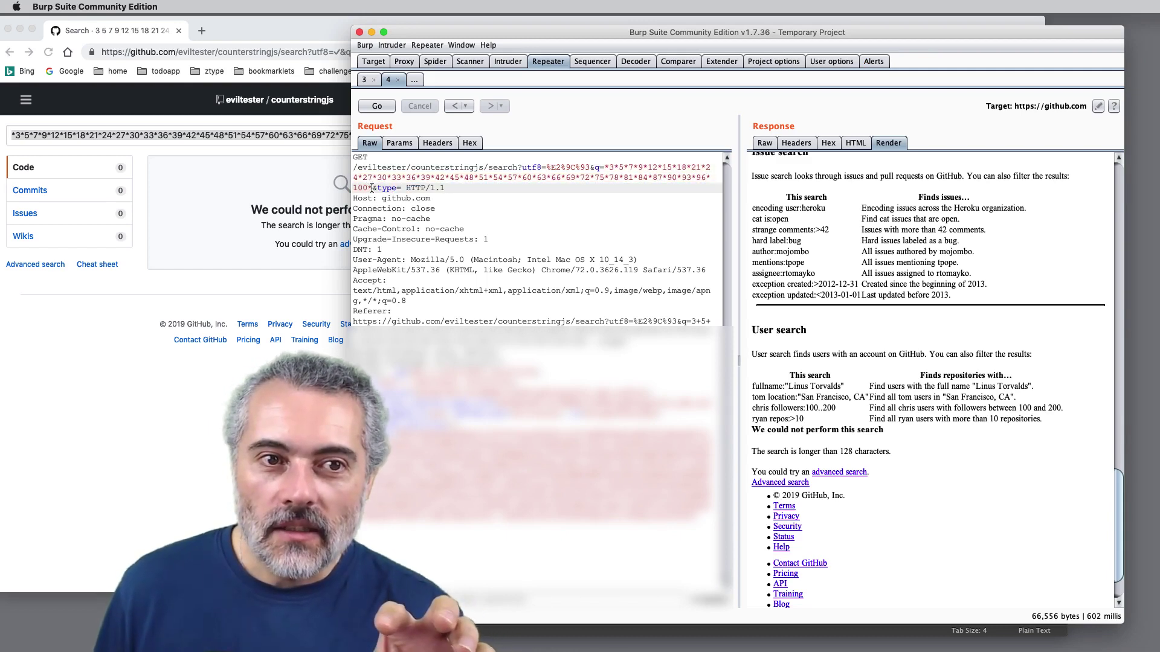
drag(369, 188, 341, 182)
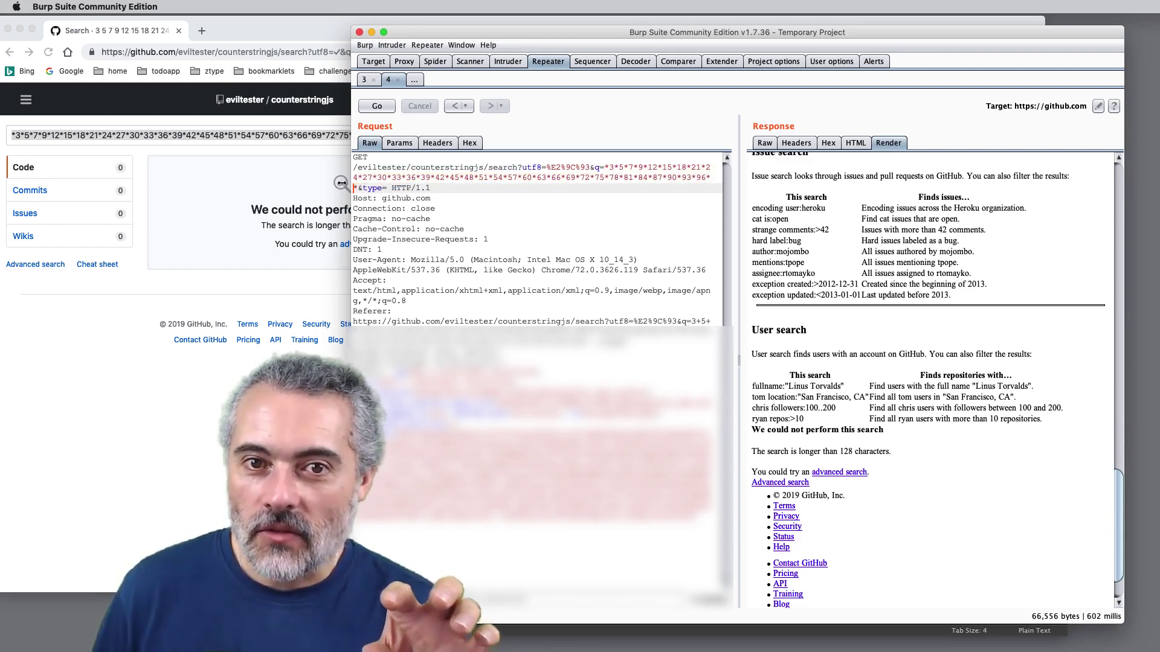
key(BackSpace)
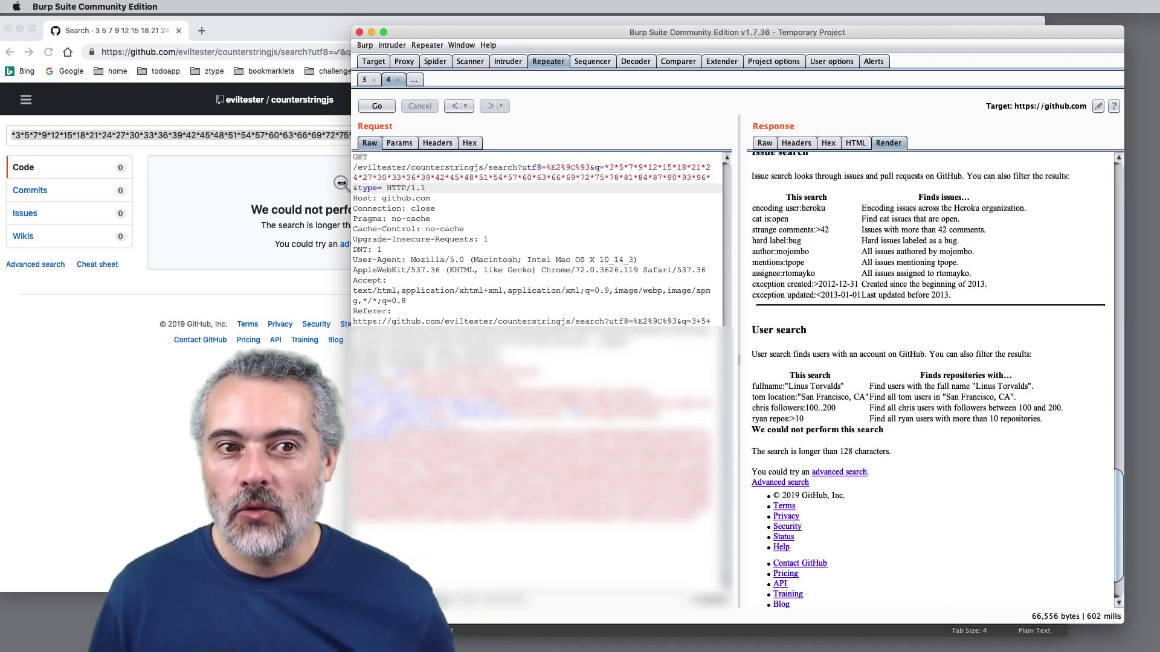
key(BackSpace)
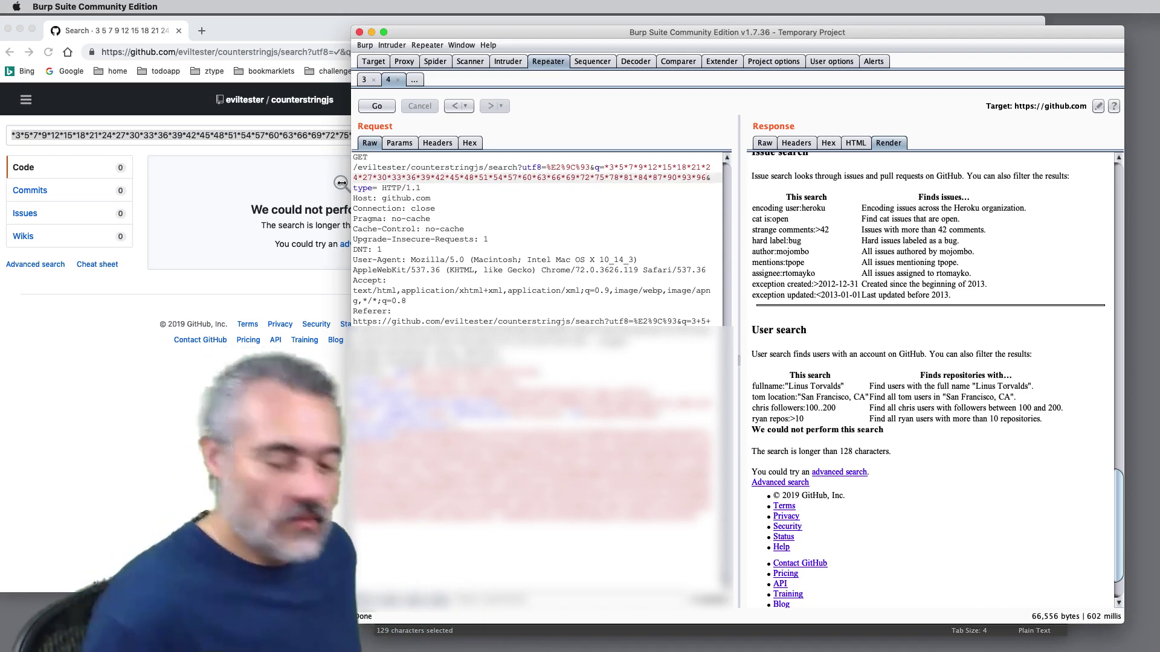
double_click(606, 168)
key(super+c)
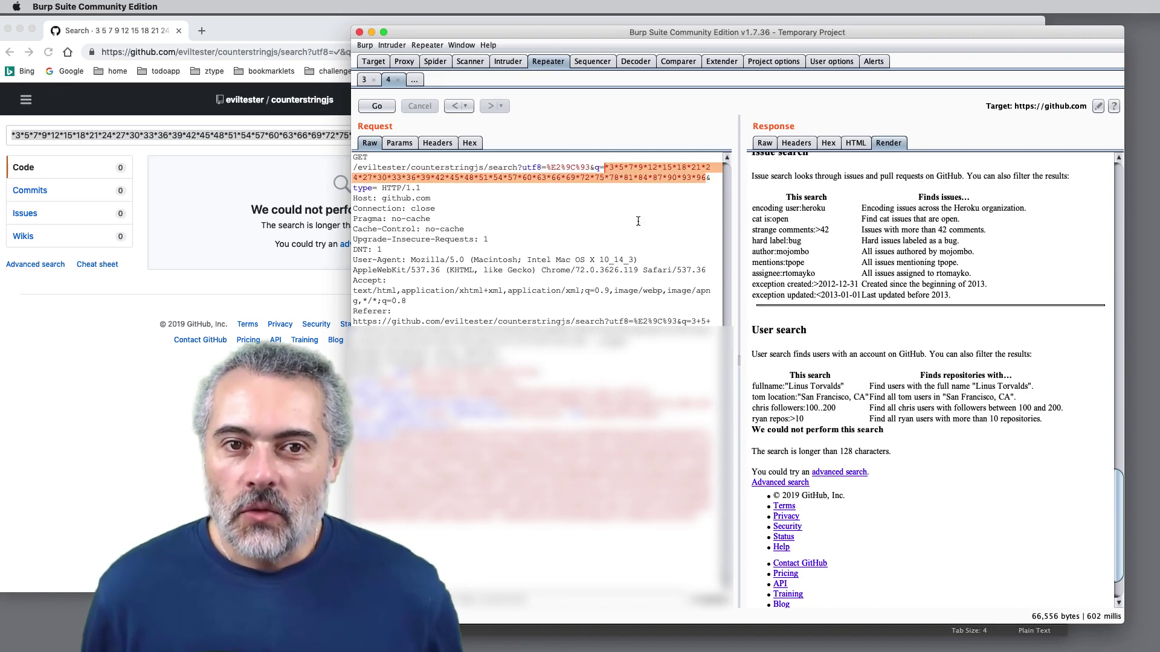
Check the trimmed query's length in the DevTools Console with .length, returning 95.
key(super+Tab)
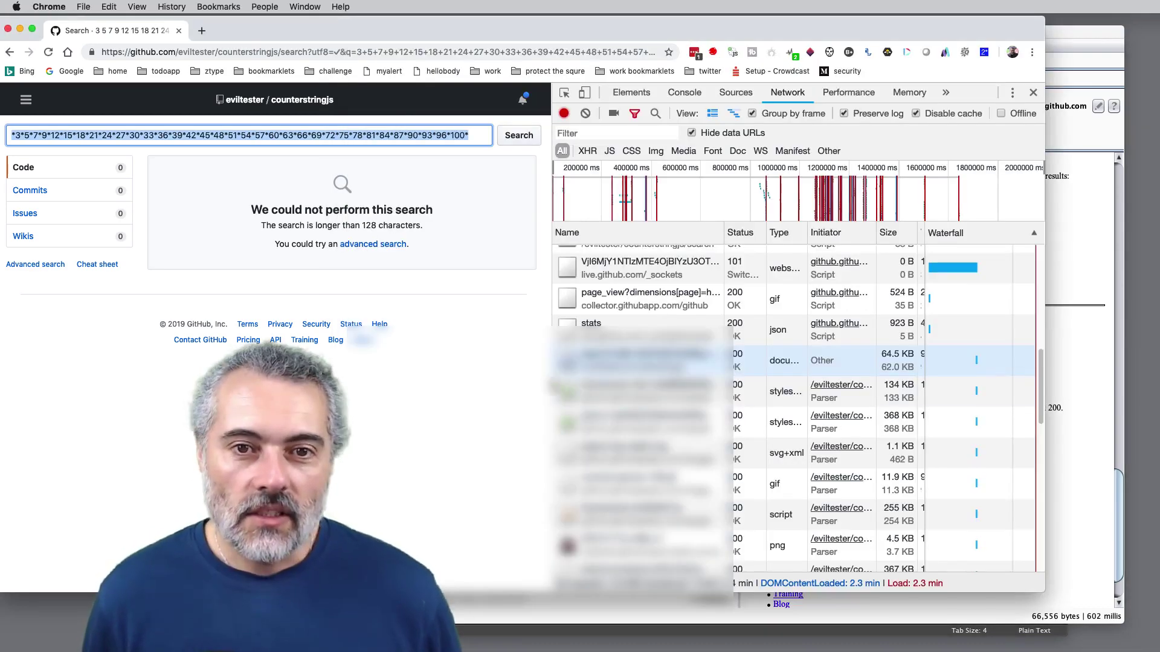
click(684, 94)
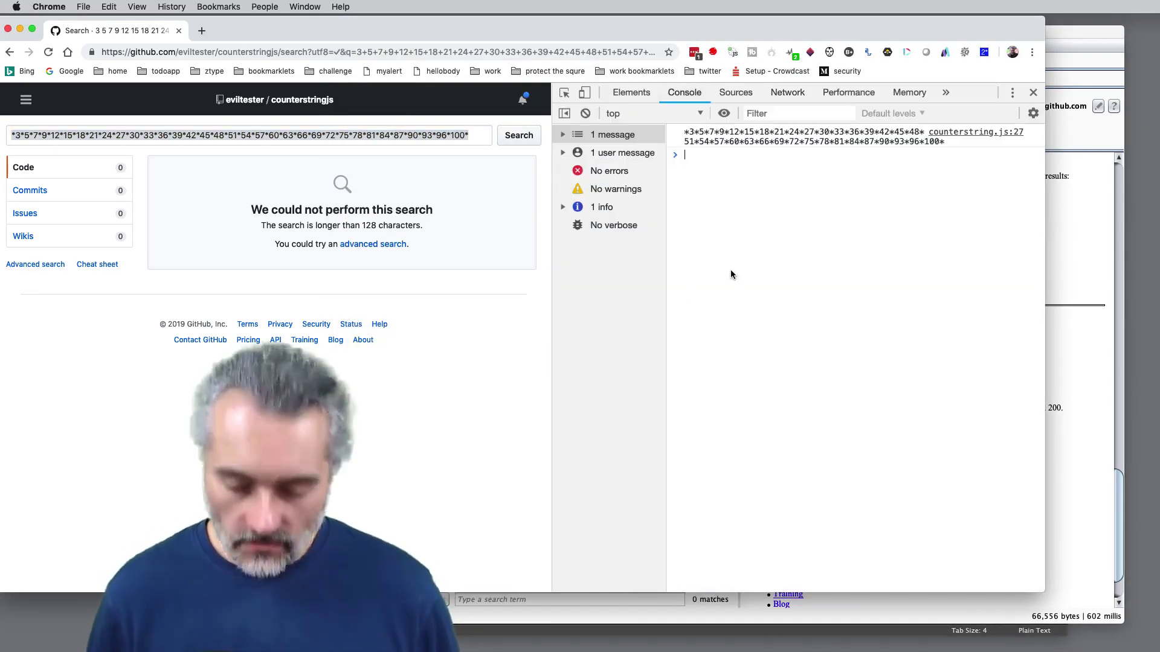
text(")
key(super+v)
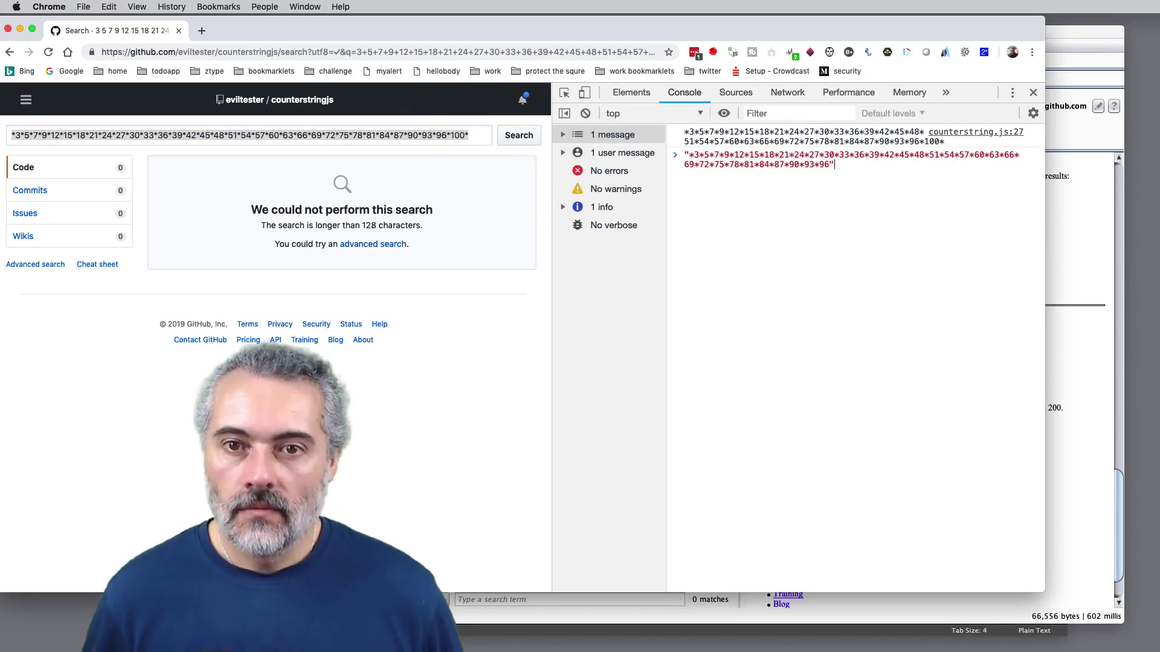
key(End)
text(.length)
key(Return)
Resend the 95-character query from Repeater, then append a 6 to the query's end.
click(1056, 34)
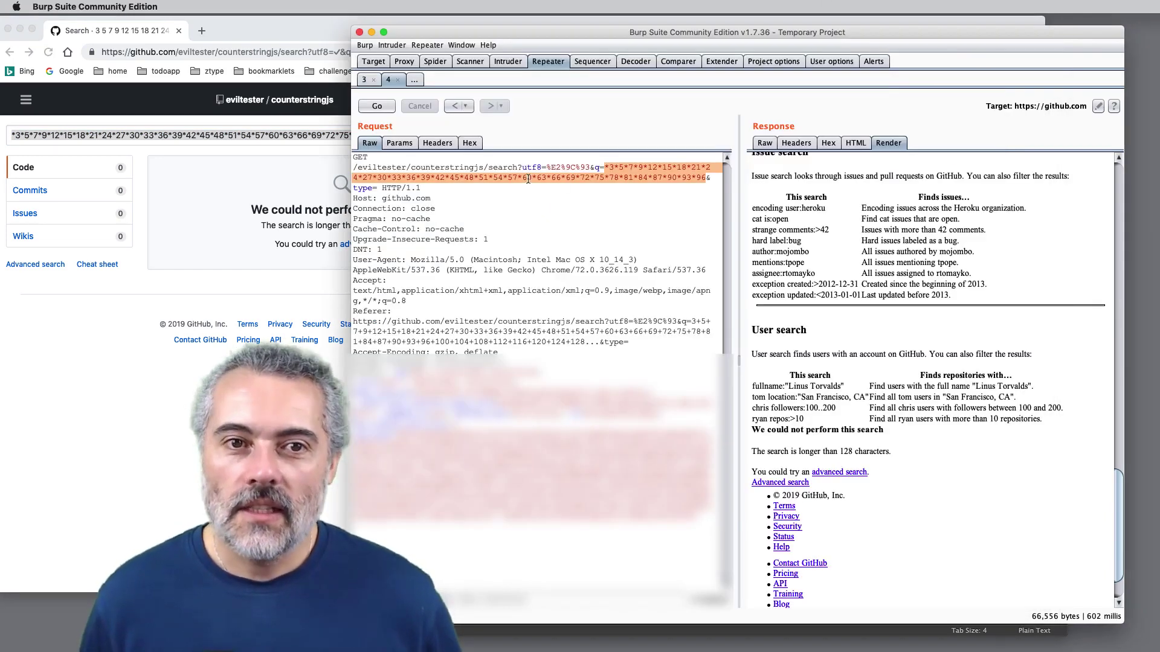
click(377, 106)
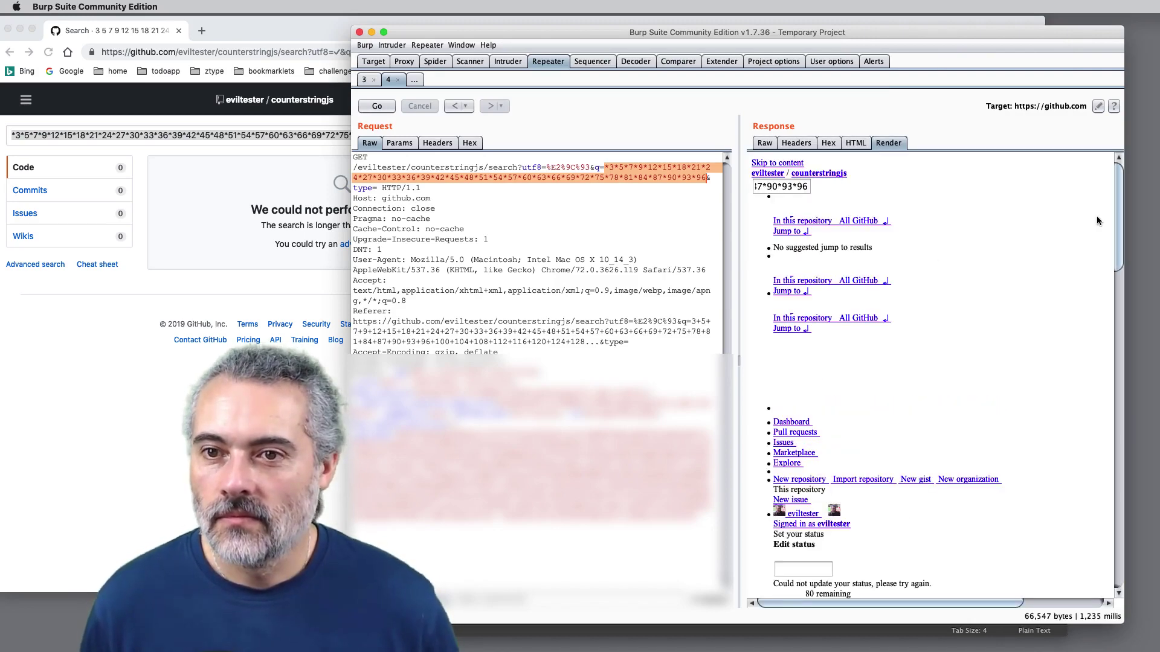
drag(1128, 401, 1128, 550)
scroll(931, 374, up, 5)
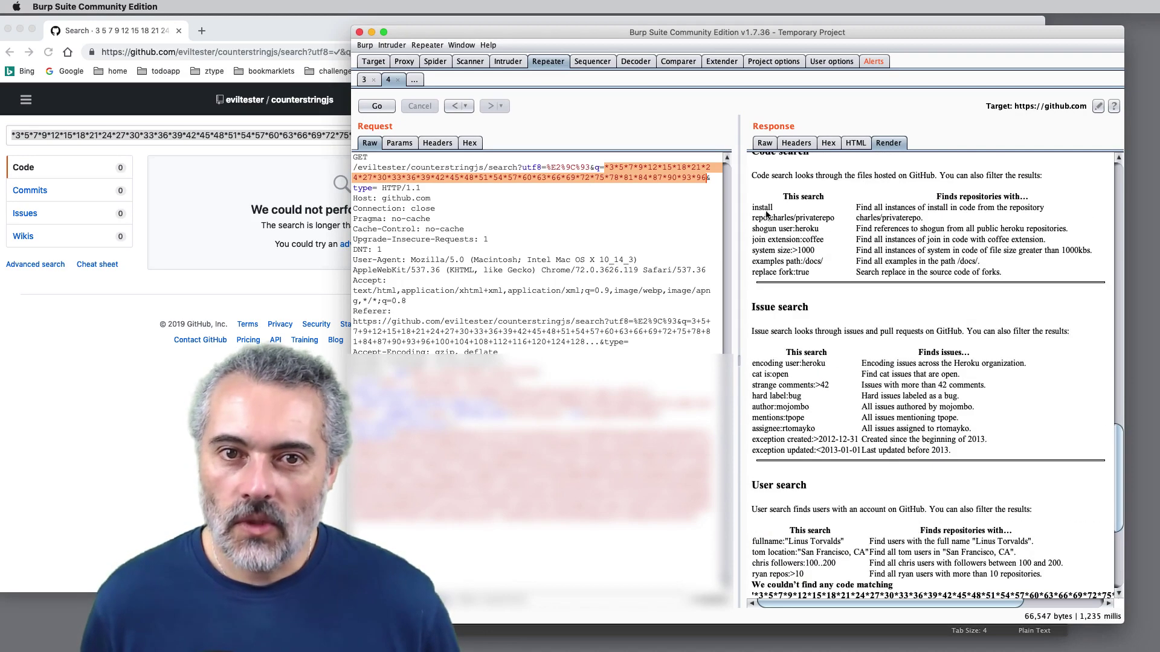
click(703, 180)
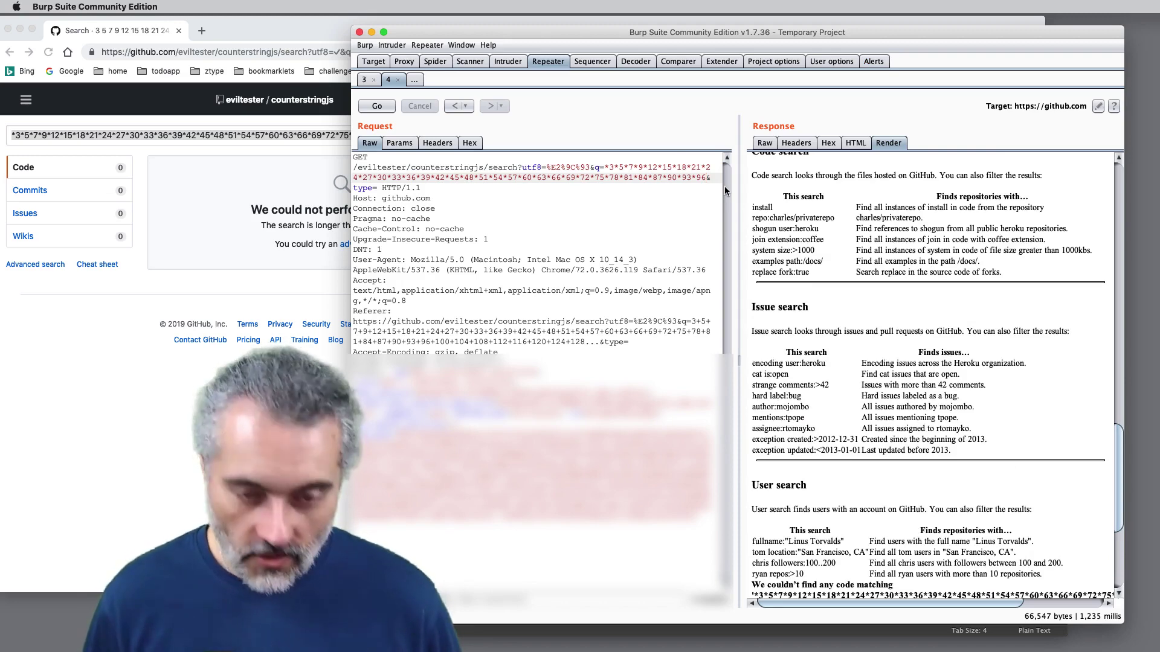
text(6)
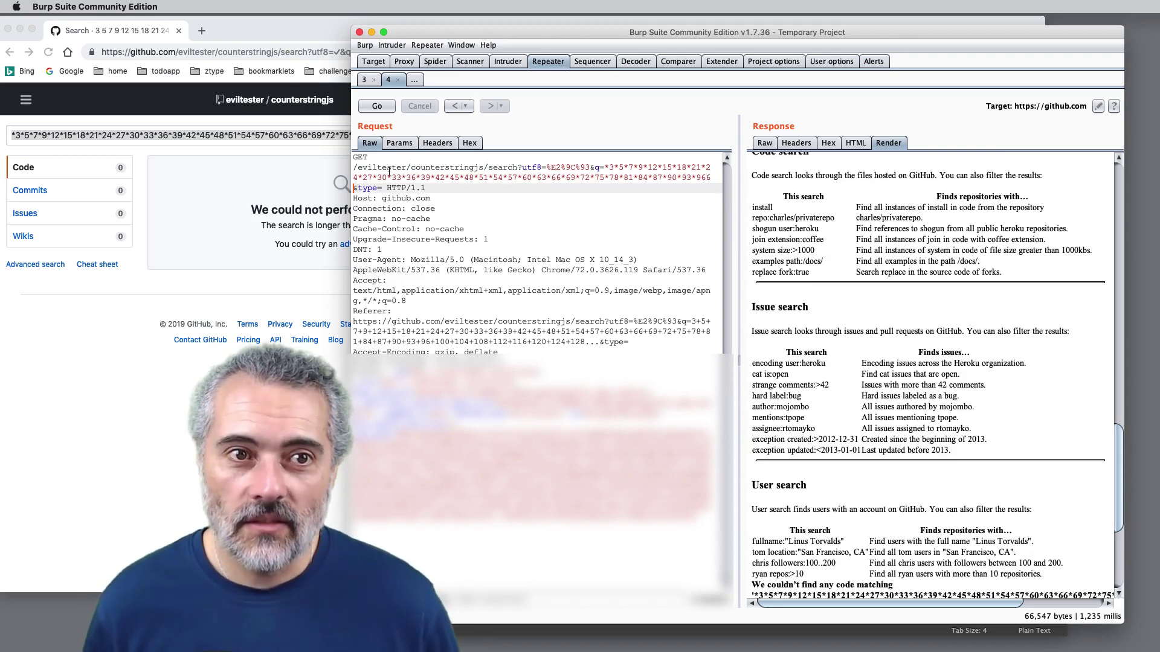
Resend the query ending in 93*966 and confirm GitHub's longer-than-128-characters error in the response.
click(374, 107)
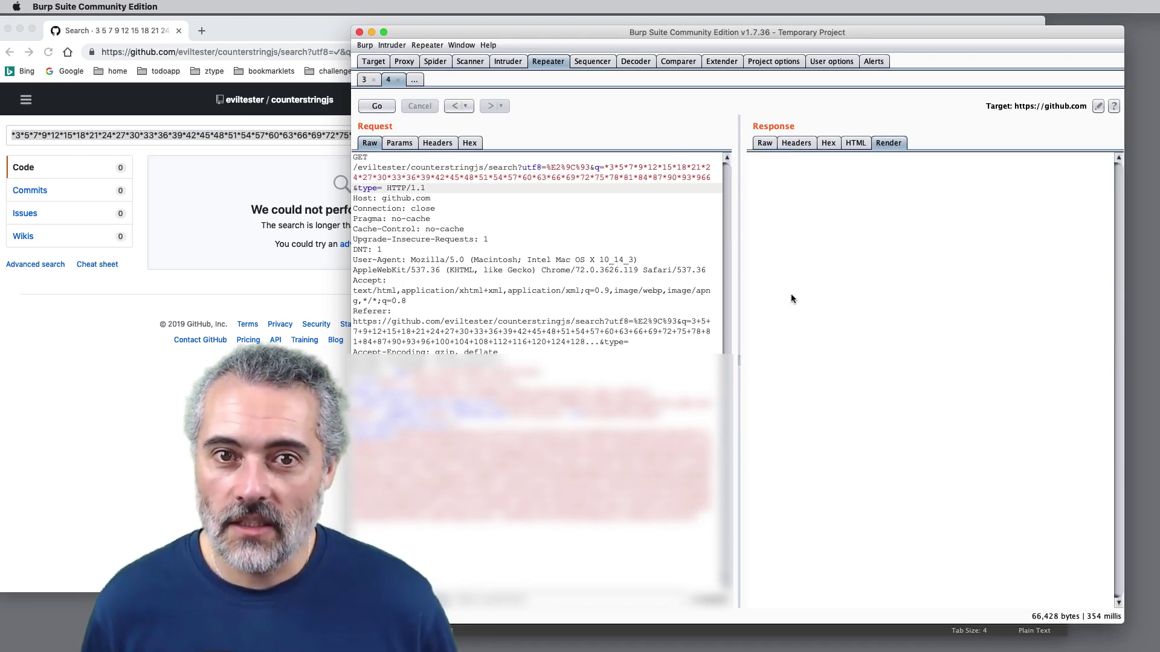
drag(1121, 233, 1114, 549)
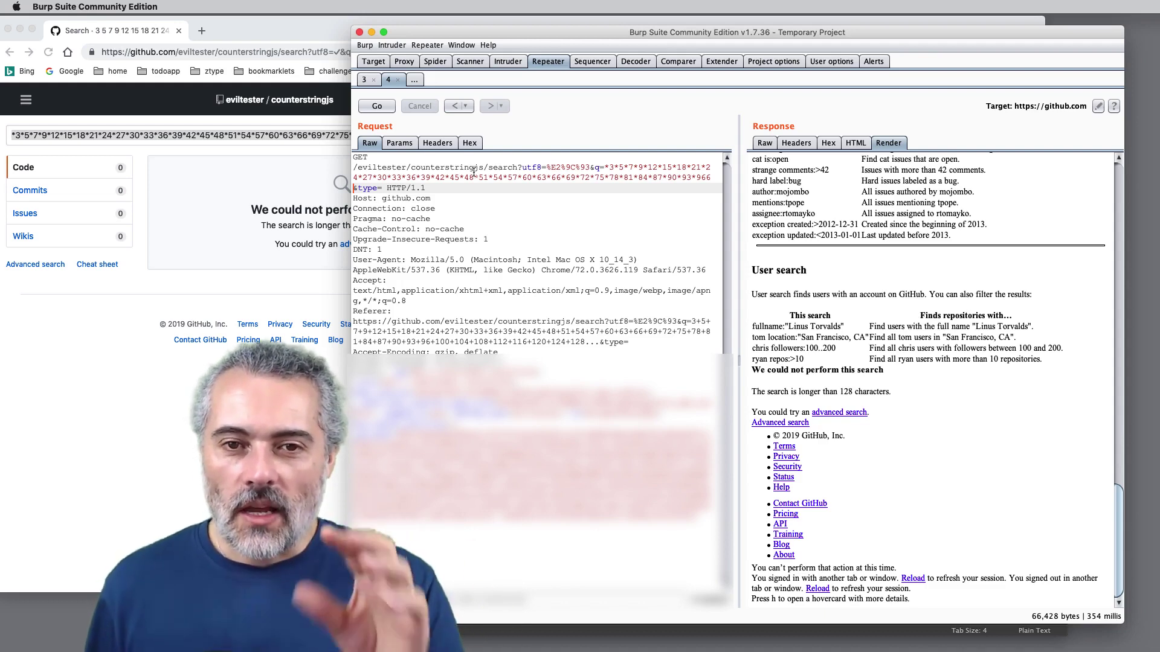
drag(606, 169, 688, 177)
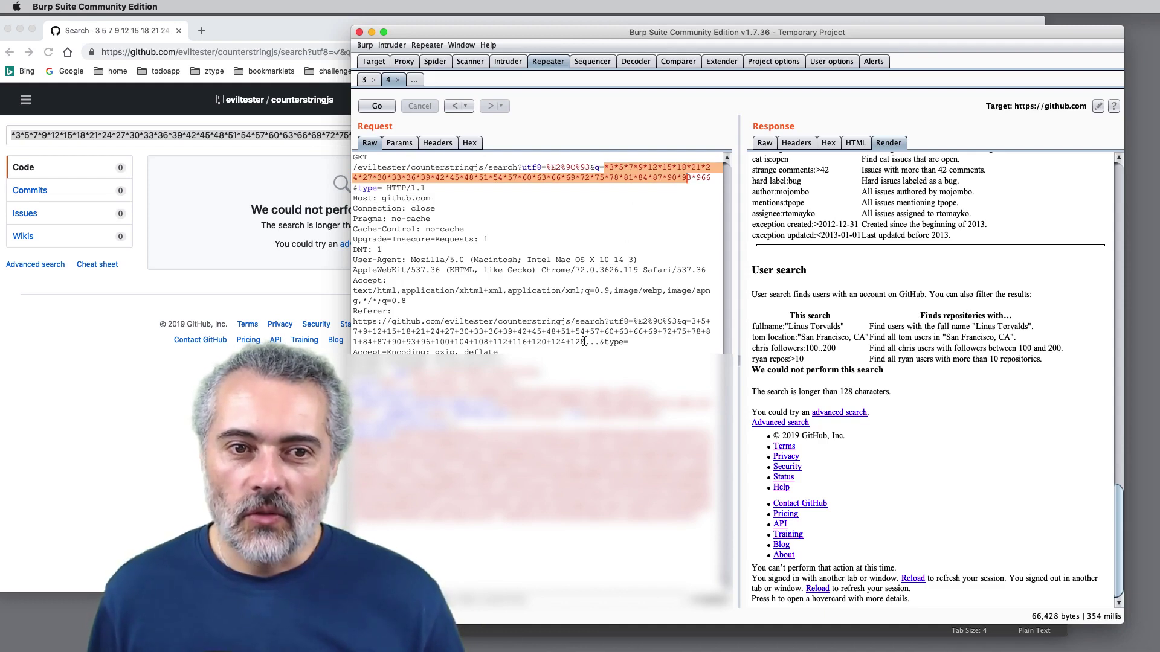
click(706, 175)
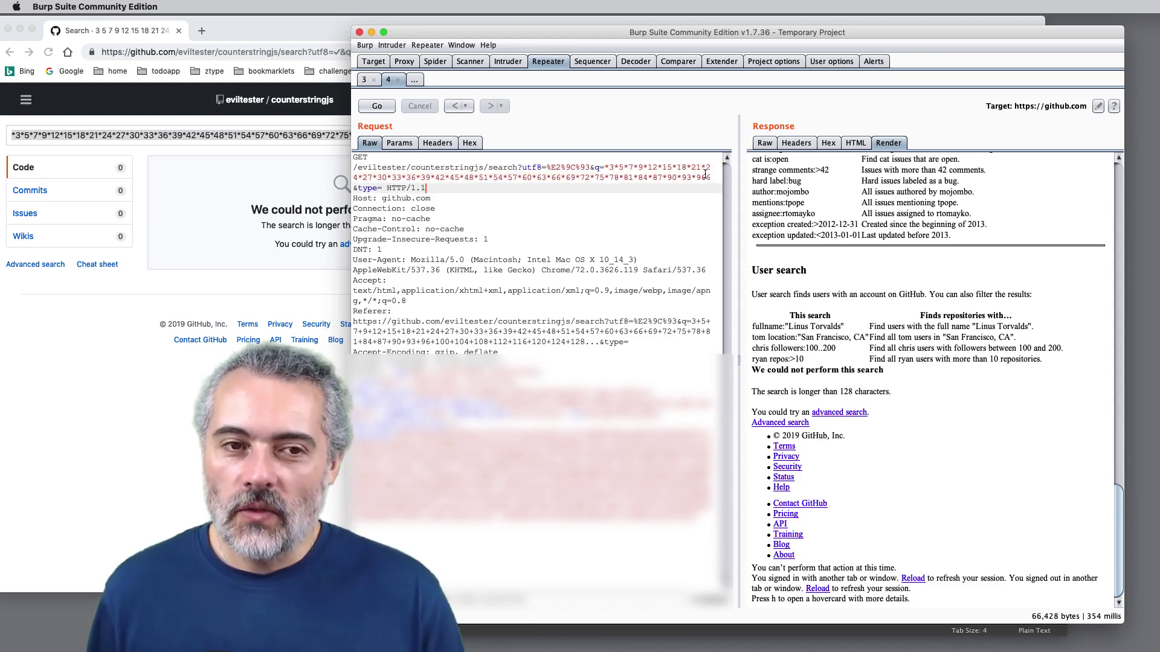